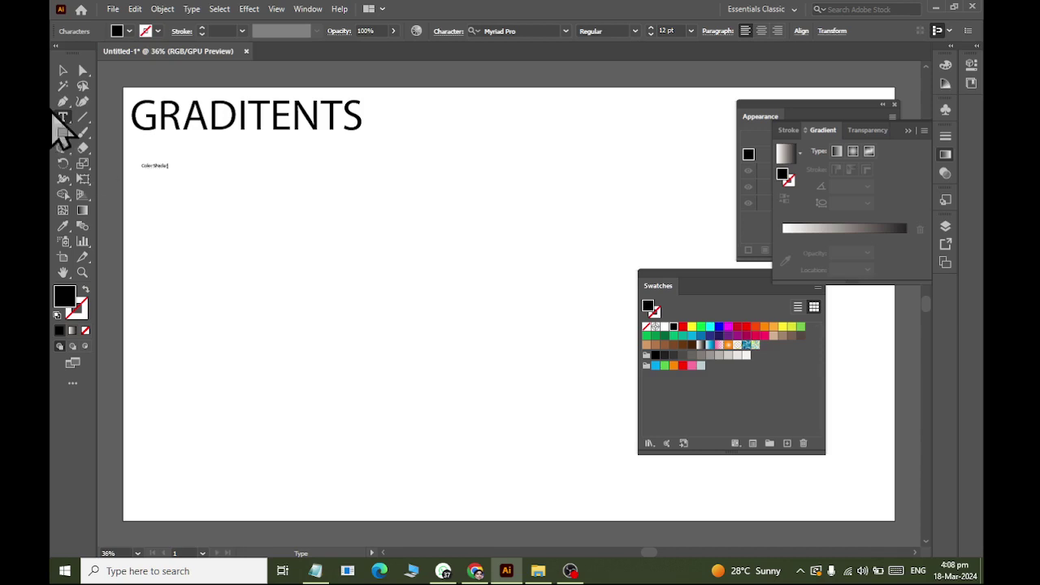
Step: Enlarge the "Color Shades" text and place it just beneath the "GRADITENTS" heading
click(64, 71)
drag(165, 173, 279, 212)
drag(205, 186, 297, 171)
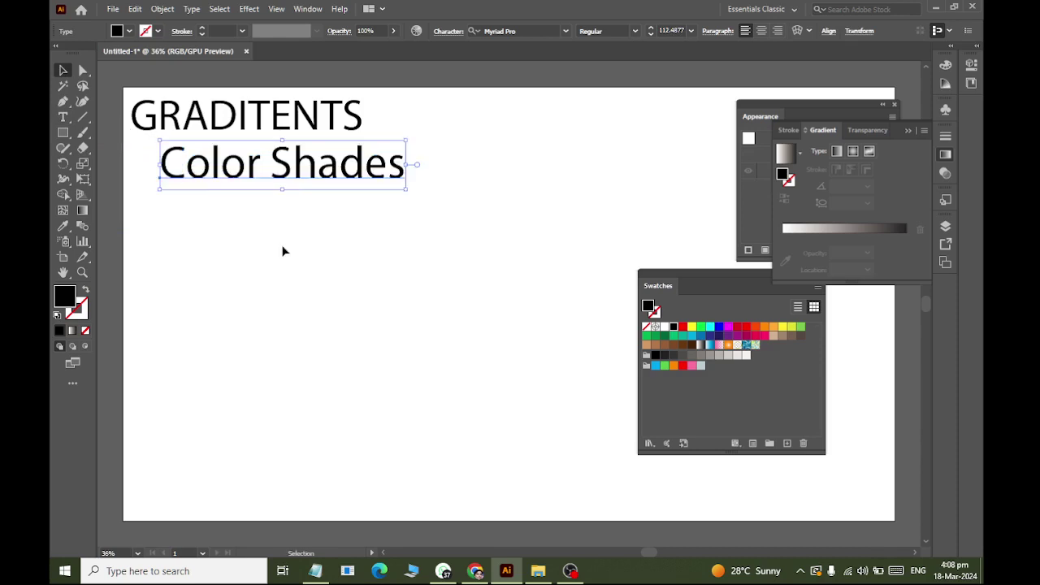
click(446, 297)
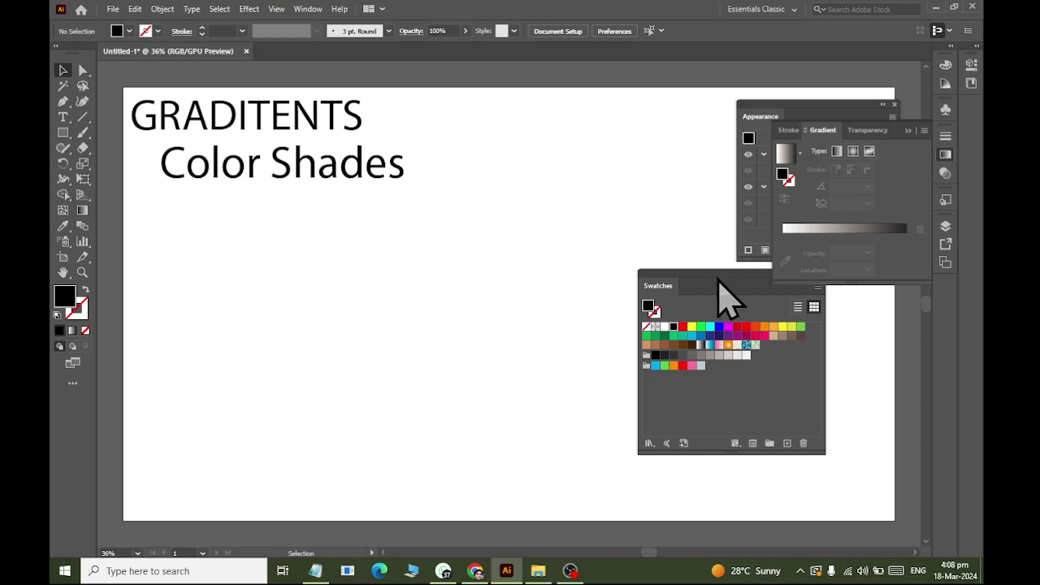
Step: Open the Color panel and combine the Color, Swatches and Gradient panels into one floating stack
drag(721, 280, 526, 117)
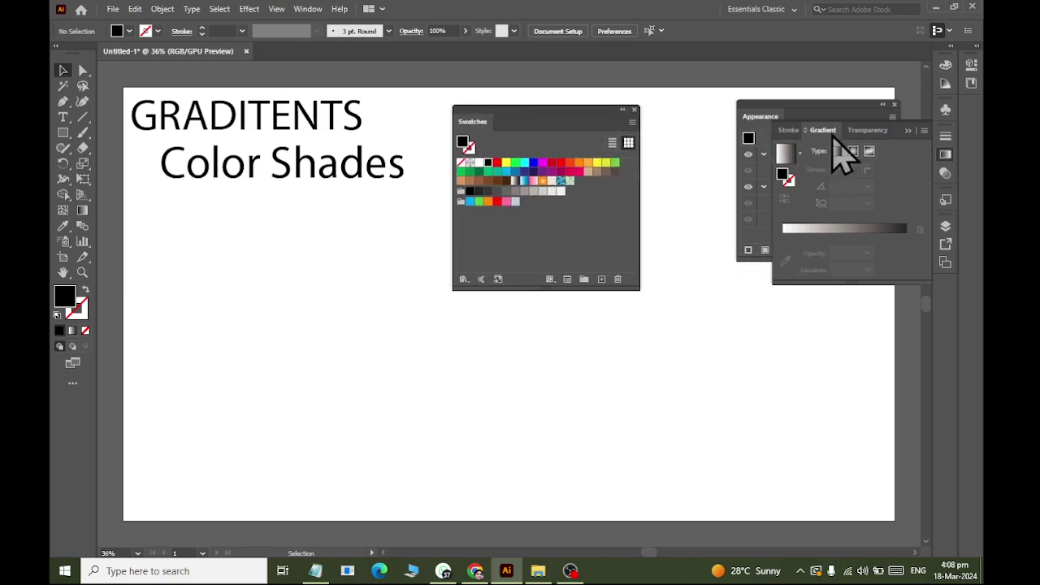
drag(824, 132, 455, 341)
click(308, 9)
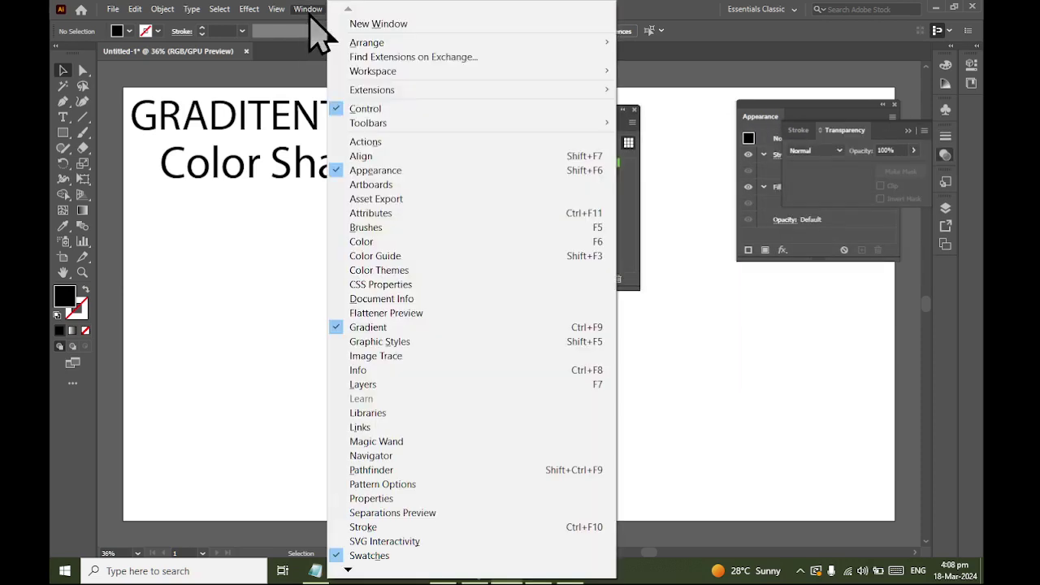
click(402, 241)
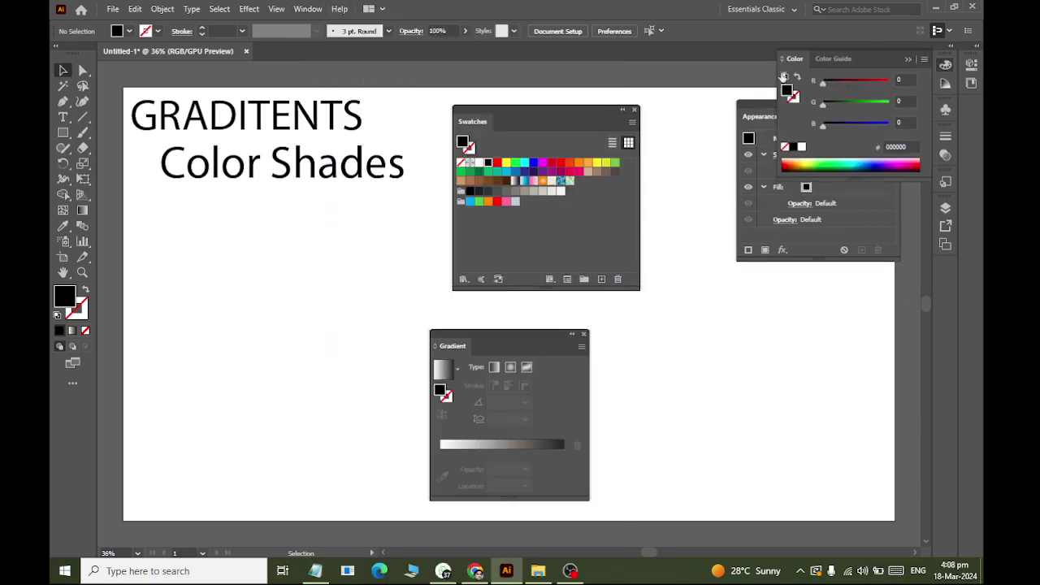
drag(786, 61, 253, 213)
drag(465, 123, 270, 521)
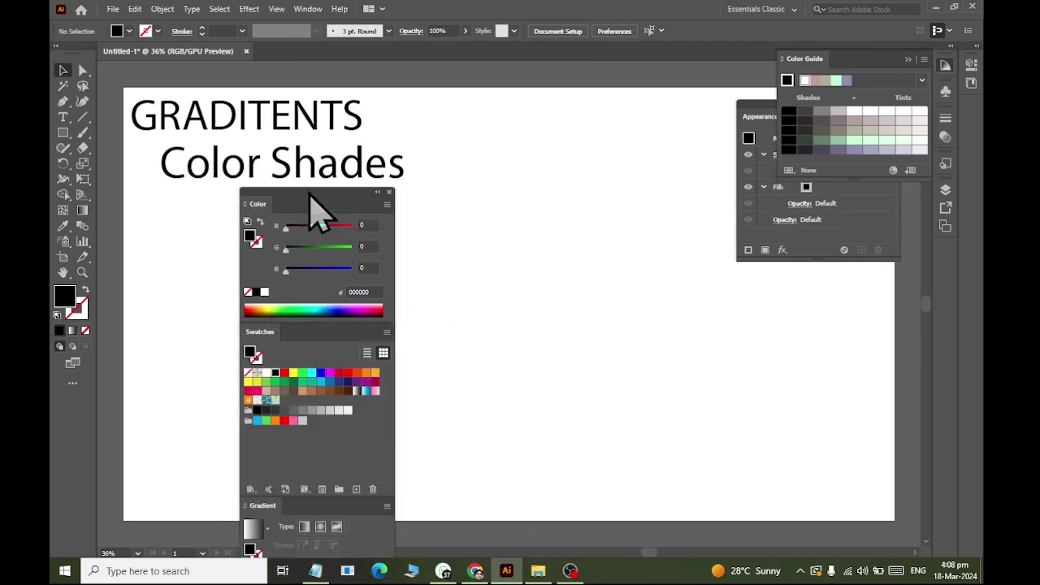
Step: Close the Color Guide and Appearance panels and move the combined panel stack over the artboard's right edge
click(927, 52)
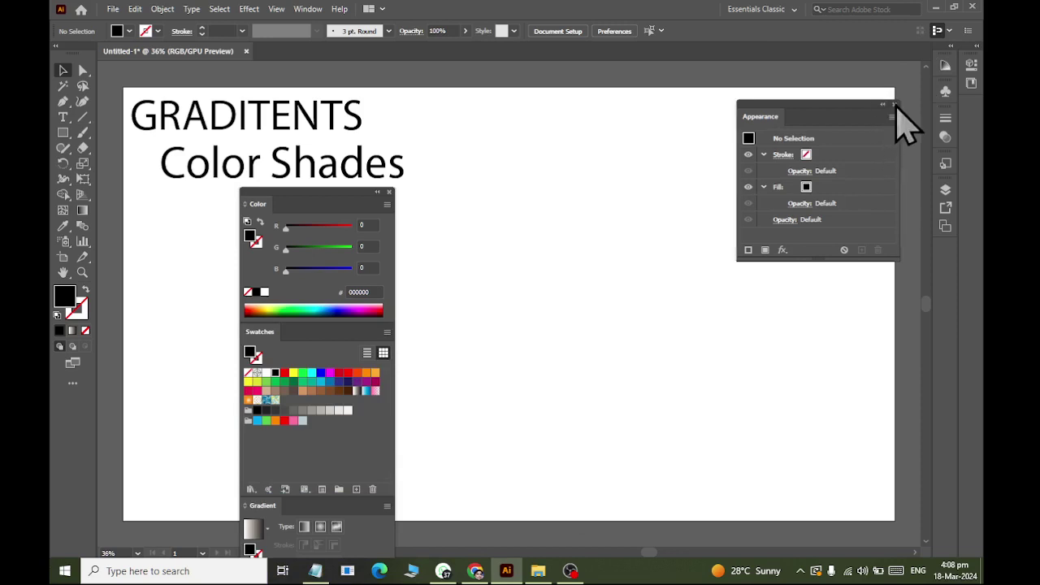
click(895, 104)
drag(302, 199, 813, 99)
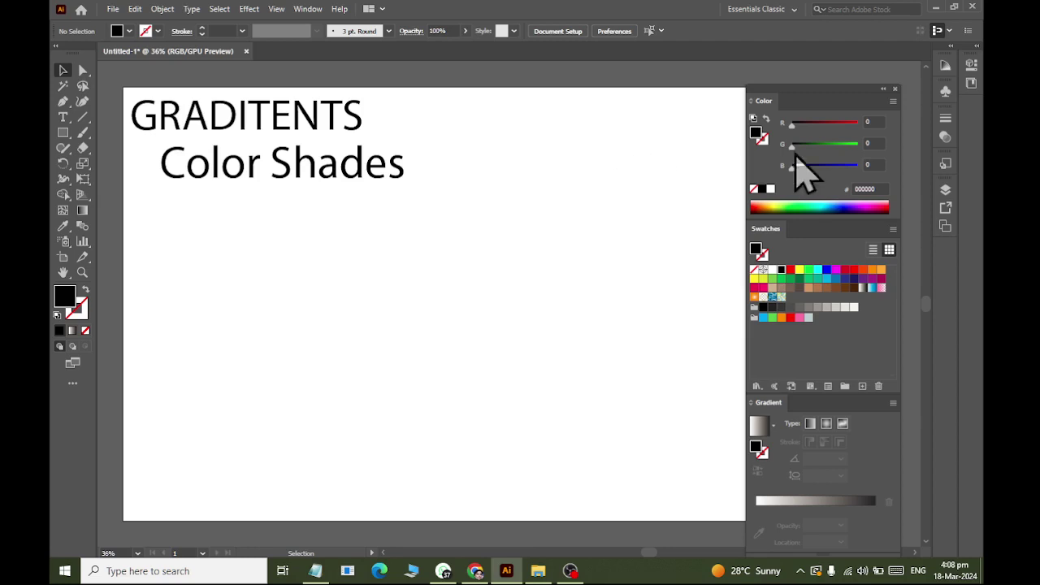
click(309, 10)
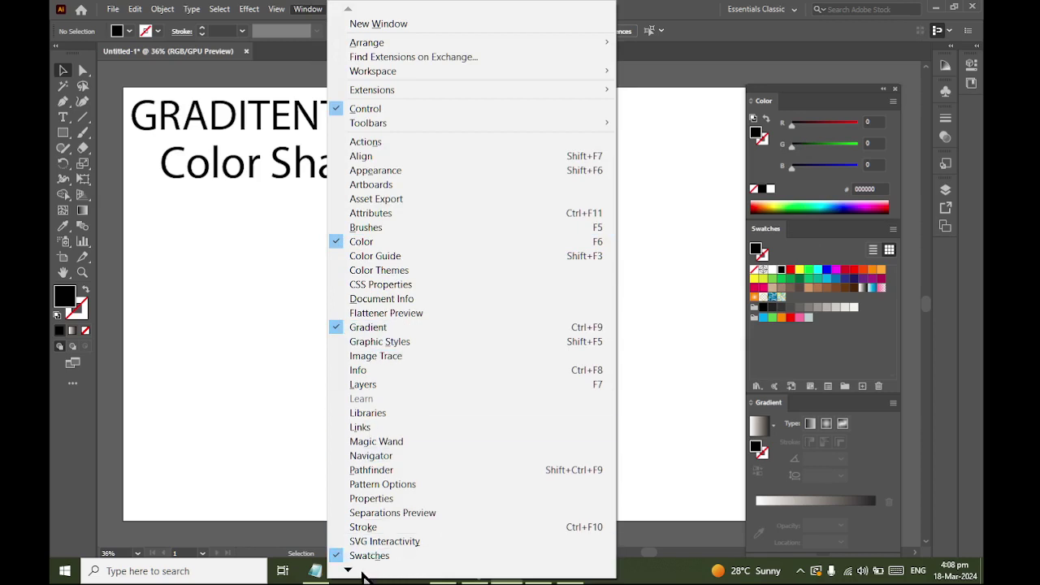
click(221, 451)
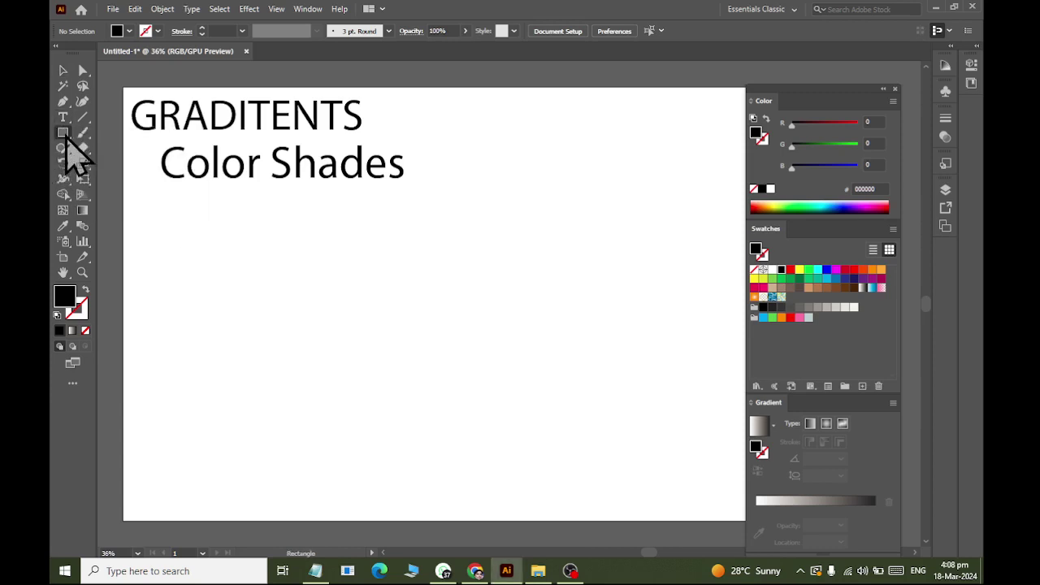
Step: Draw a tall black ellipse below the "Color Shades" text and tilt its right anchor's lower handle inward
drag(67, 133, 104, 163)
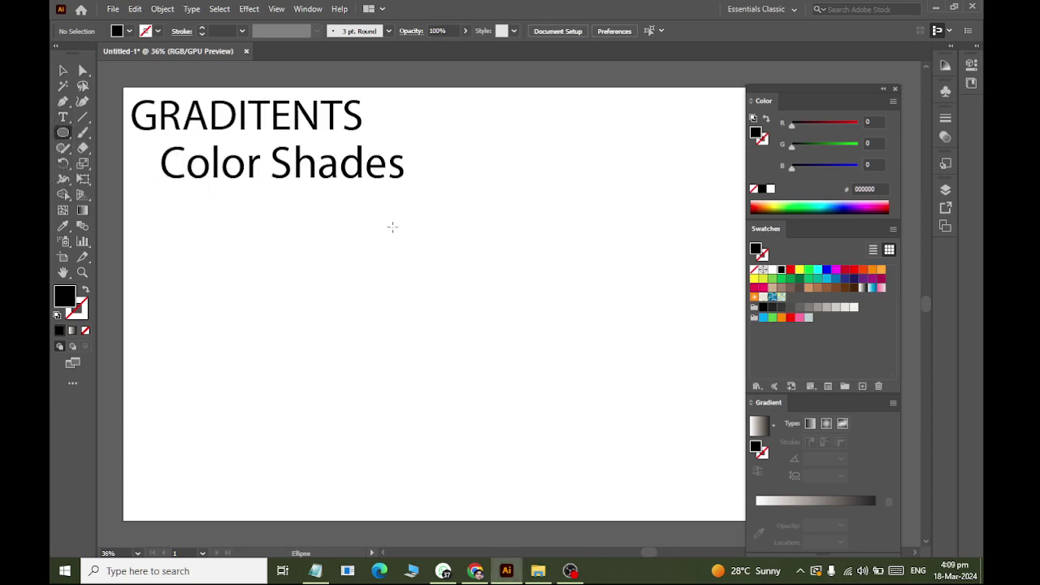
drag(392, 227, 557, 473)
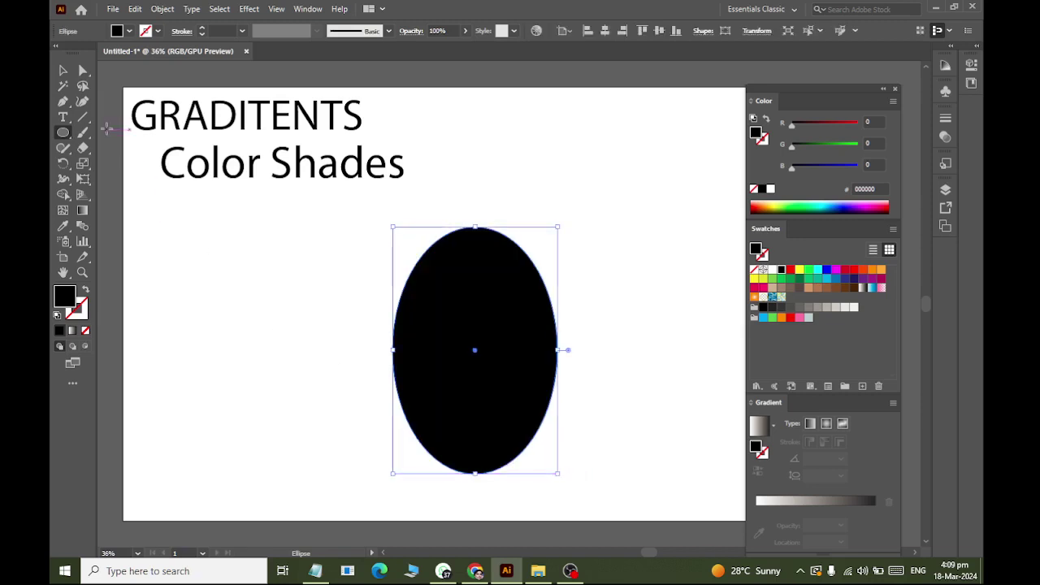
click(82, 71)
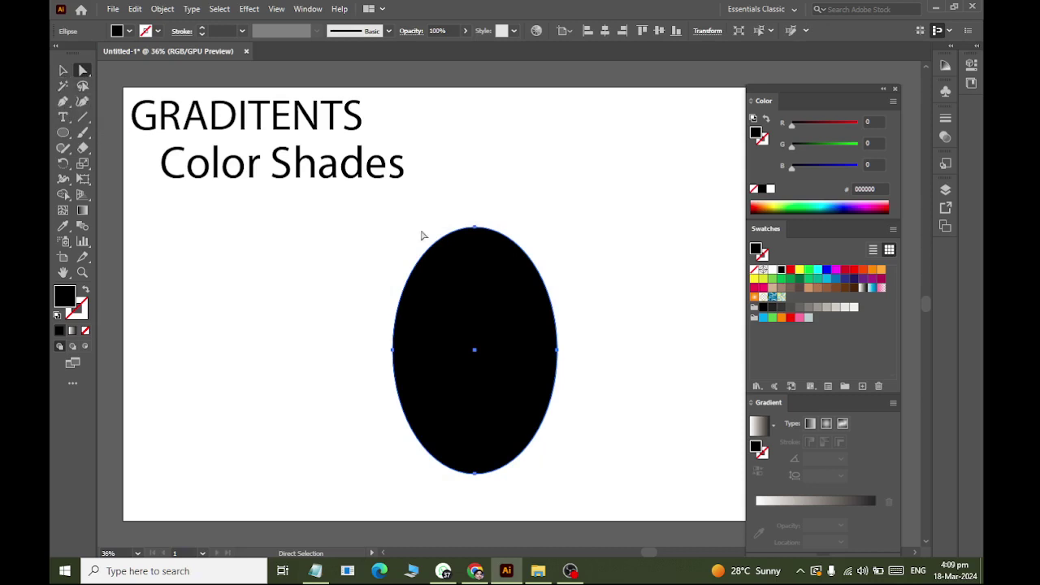
click(558, 350)
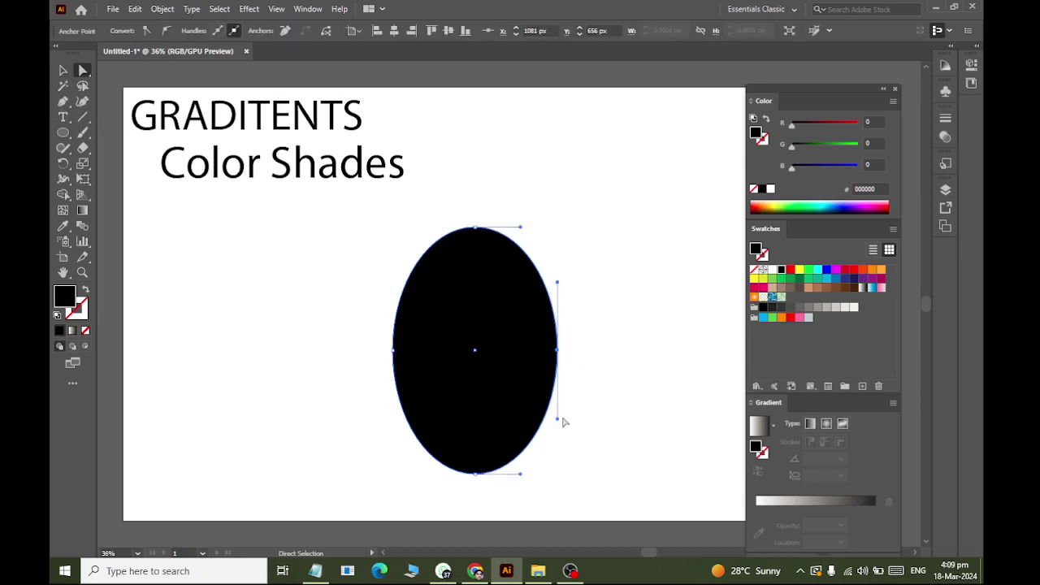
drag(560, 421, 528, 410)
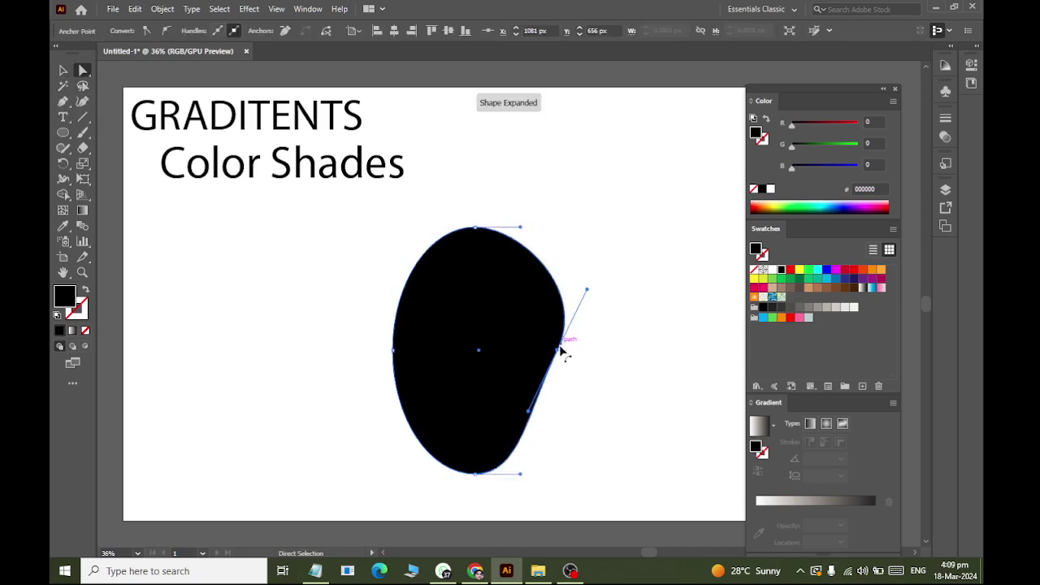
Step: Reshape the ellipse into a curved blob by raising its left anchor slightly and pulling its right anchor and lower handle inward
drag(561, 349, 526, 342)
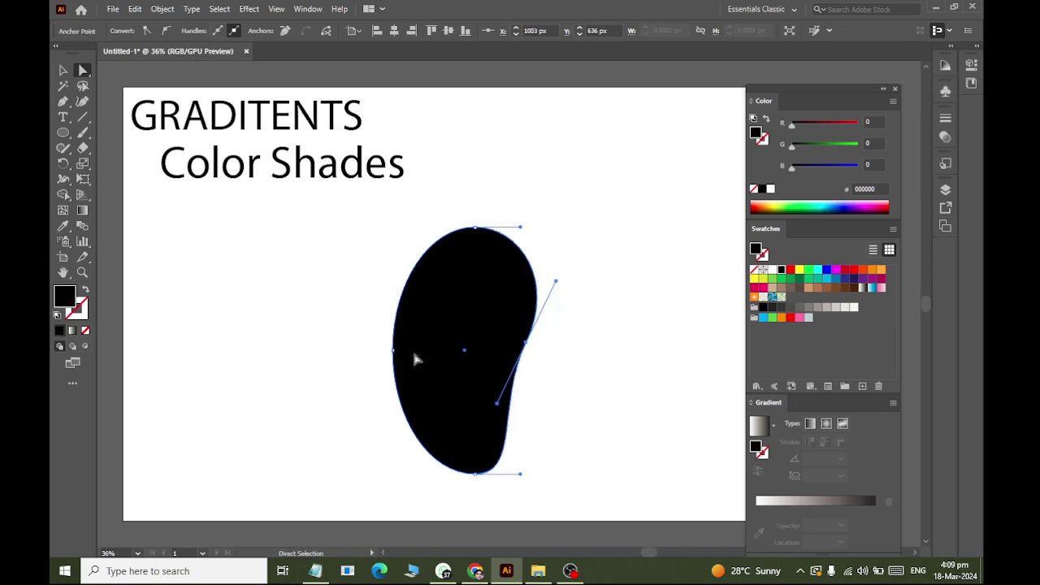
key(ctrl+z)
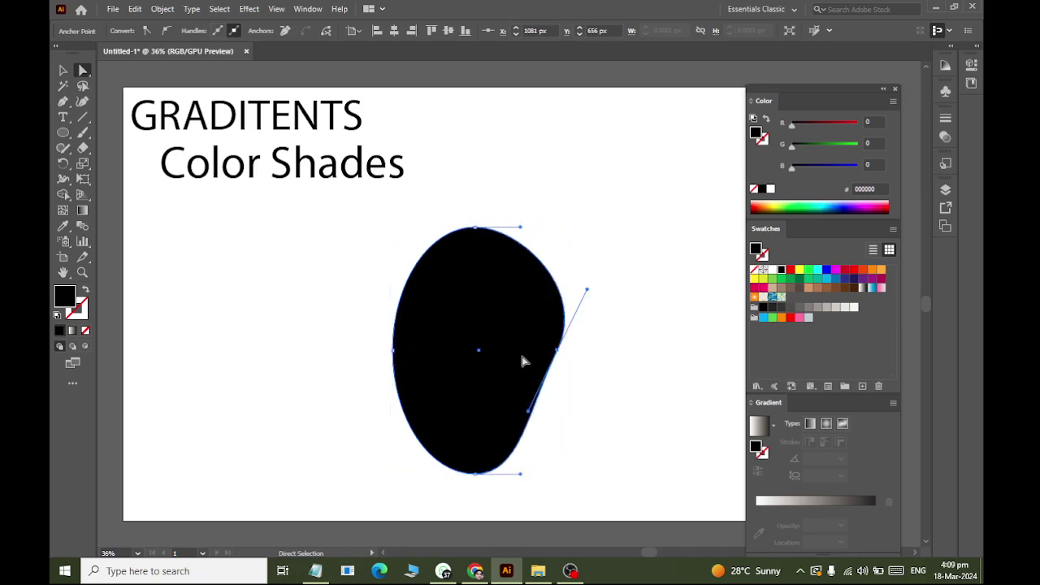
click(393, 352)
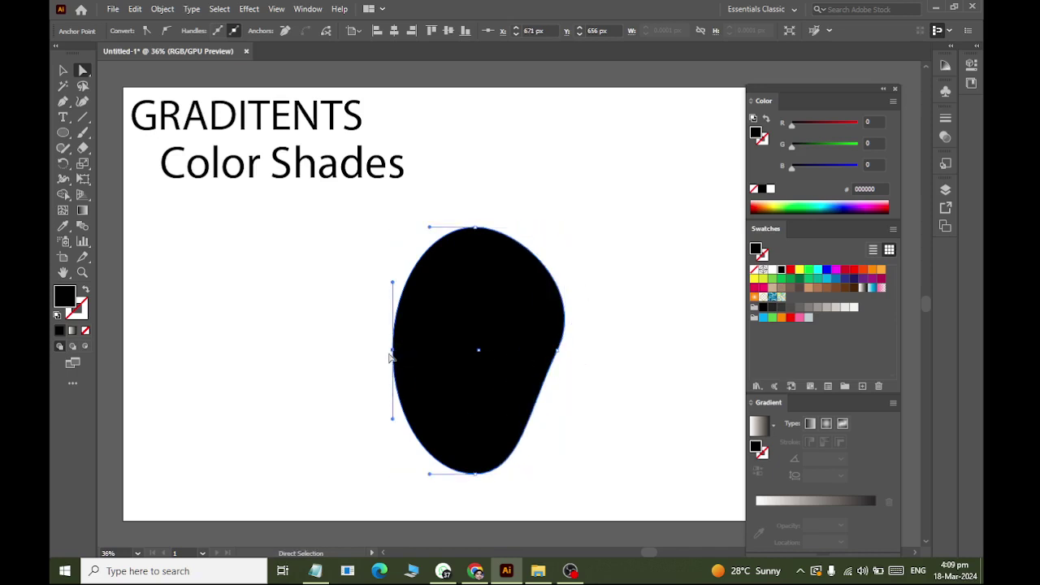
mouse_move(390, 357)
mouse_down()
mouse_move(398, 327)
mouse_move(396, 338)
mouse_up()
click(557, 350)
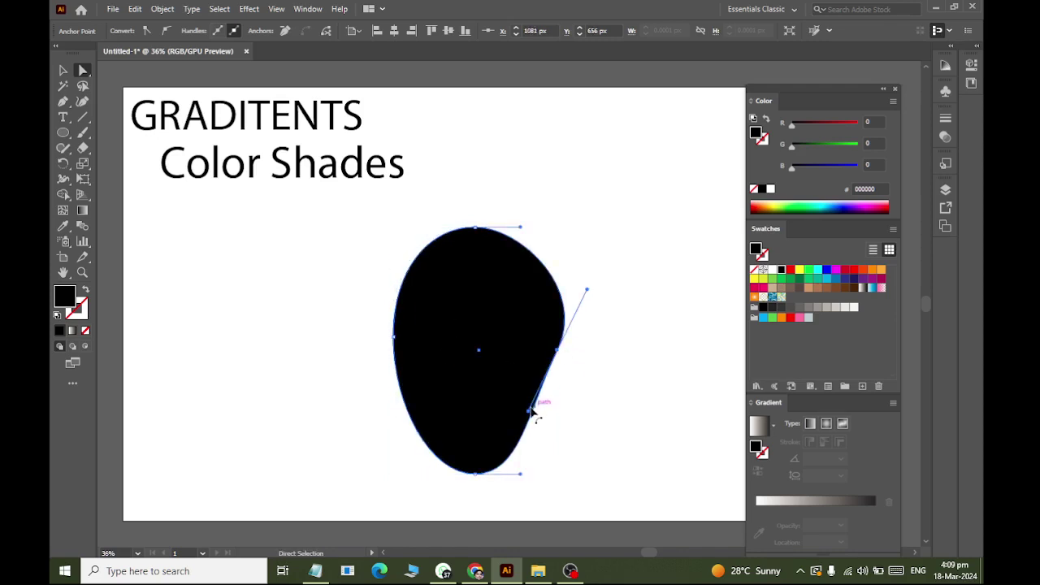
drag(528, 416, 516, 411)
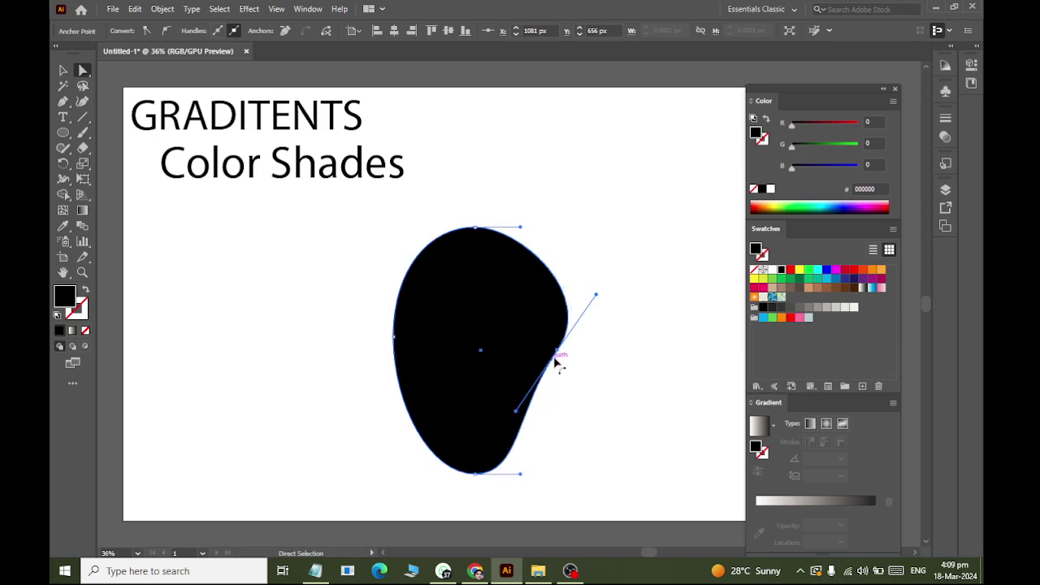
drag(558, 357, 540, 363)
click(719, 472)
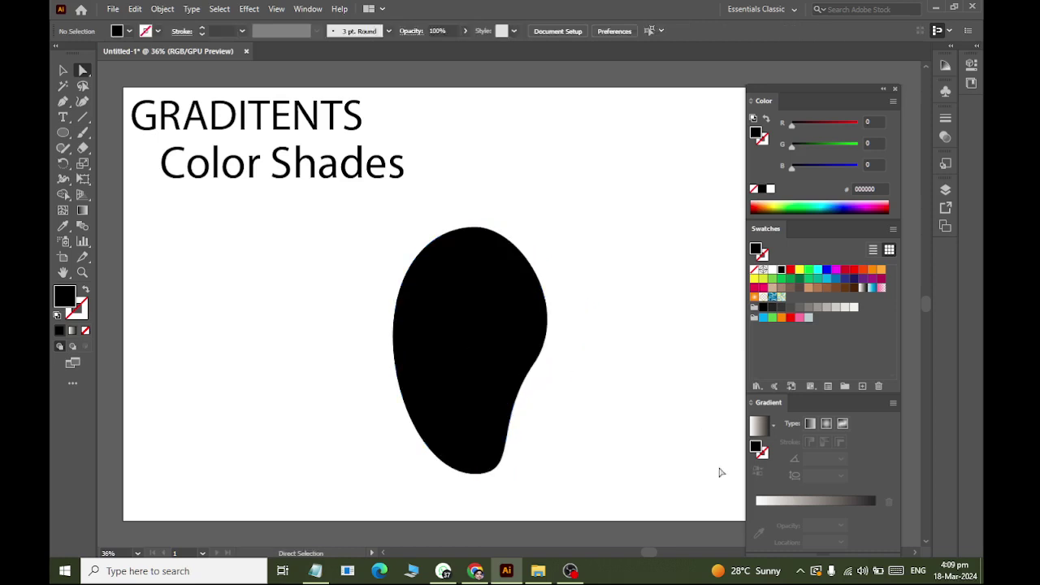
Step: Move the black blob shape to the artboard's upper right area, beside the headings
click(64, 71)
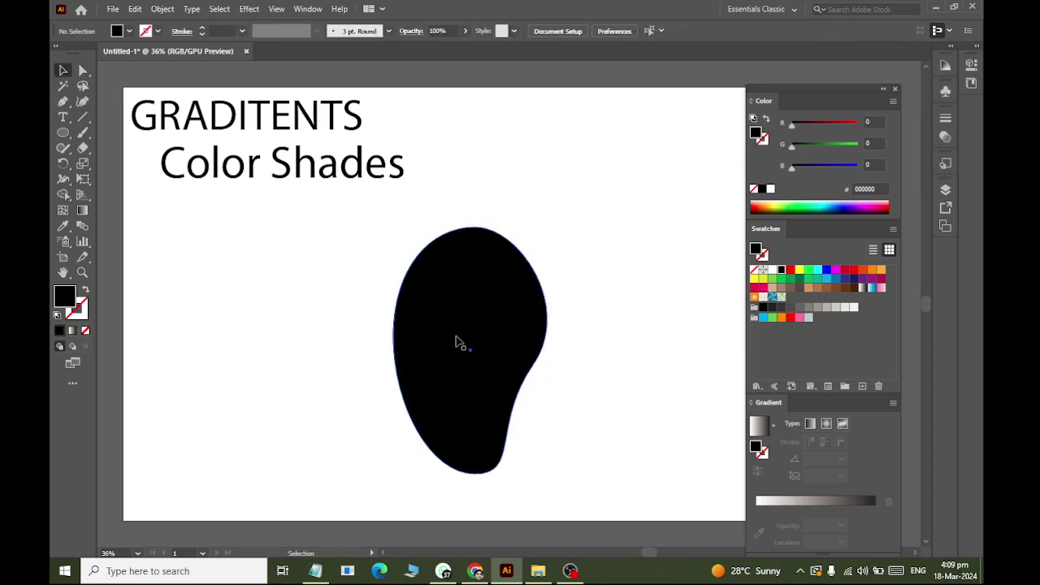
drag(457, 341, 629, 219)
click(536, 317)
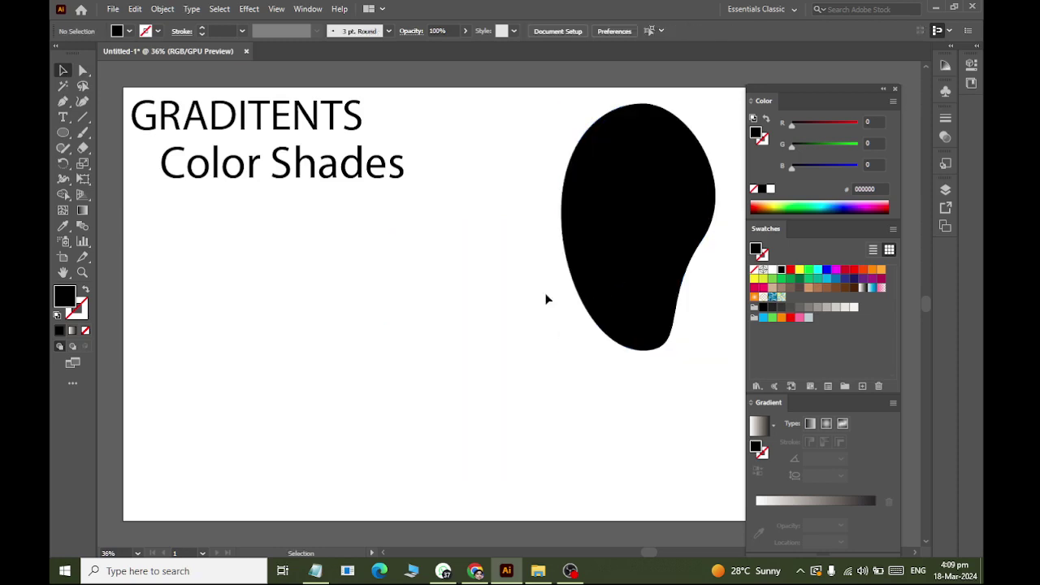
Step: Fill the blob shape with the dark green swatch 006837
click(634, 276)
click(800, 279)
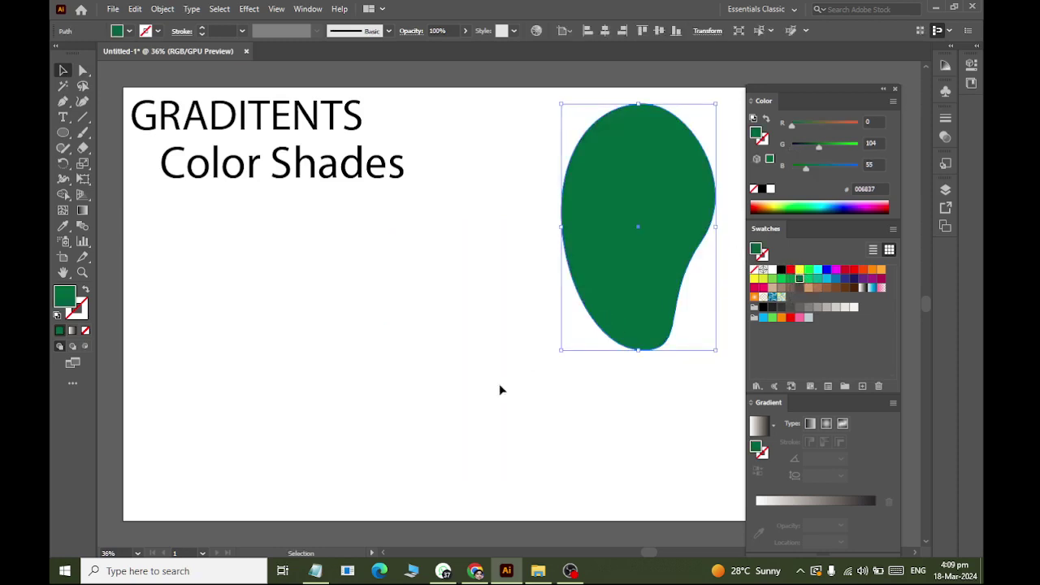
click(499, 384)
Step: Fill the blob shape with the yellow swatch FFFF00 and deselect it
click(671, 260)
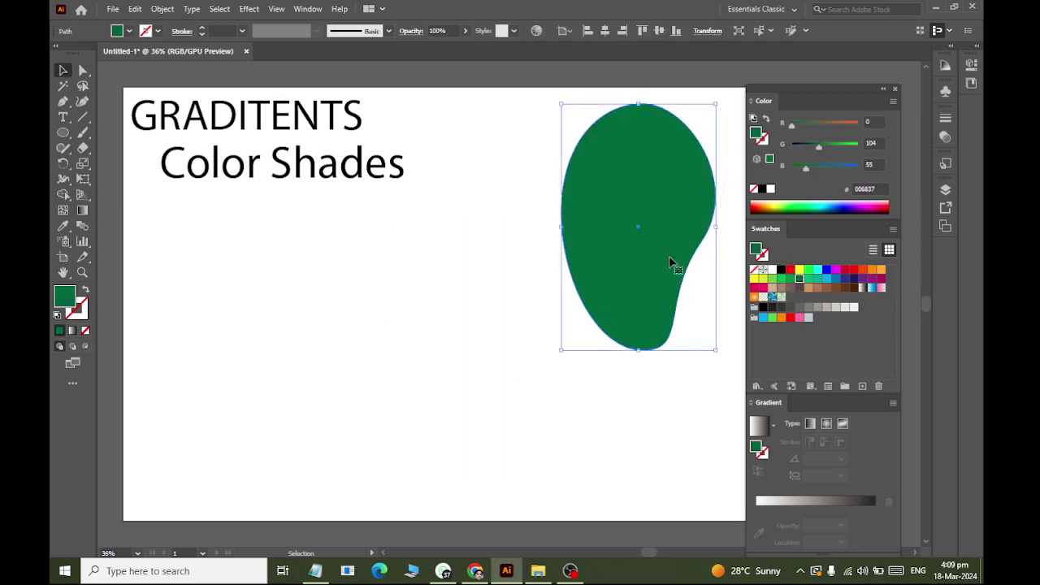
click(799, 269)
click(459, 408)
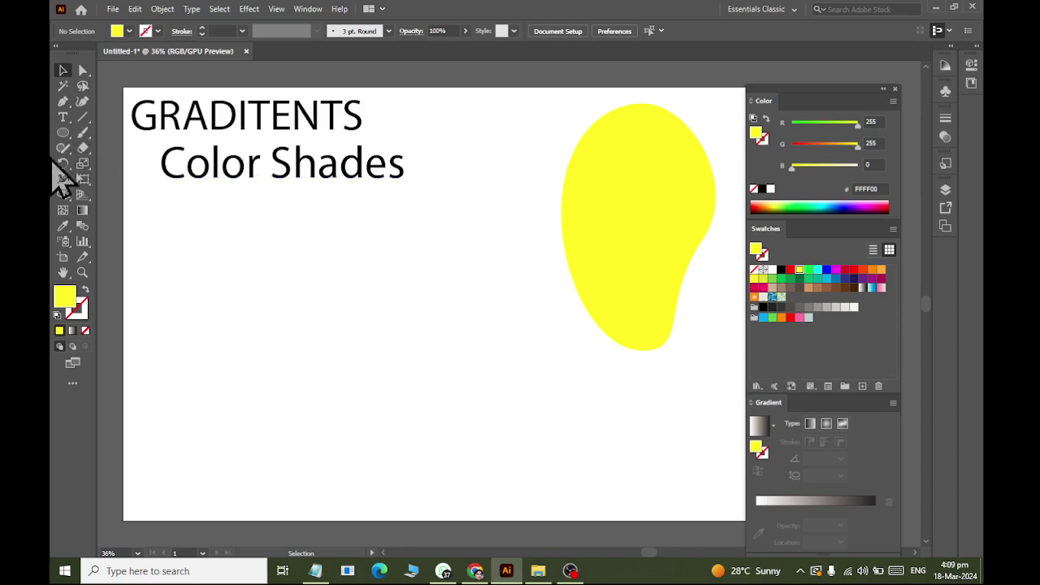
Step: Draw a yellow rectangle on the artboard's left side, below the "Color Shades" text
click(70, 134)
click(130, 133)
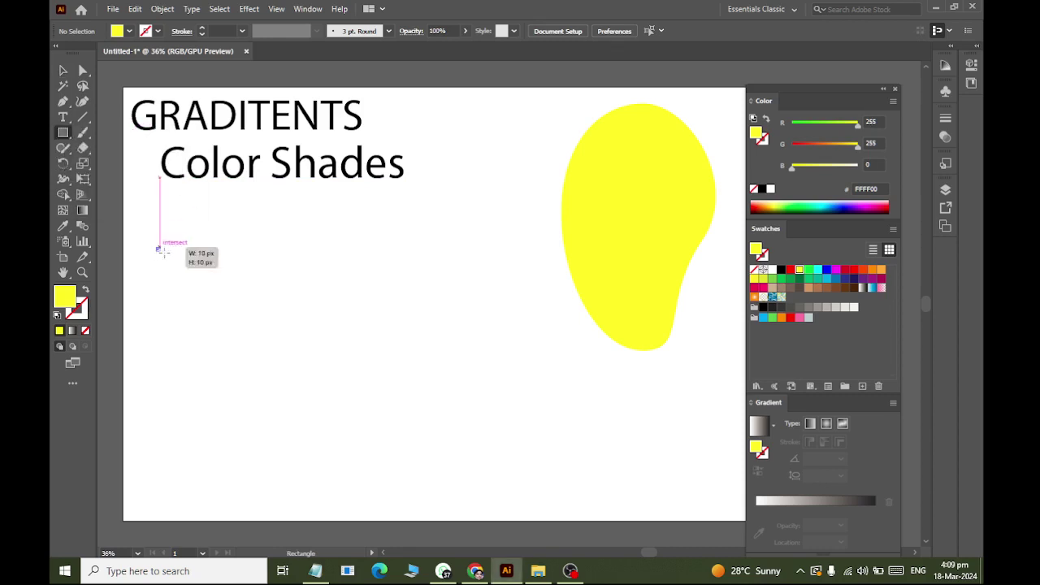
drag(156, 251, 286, 325)
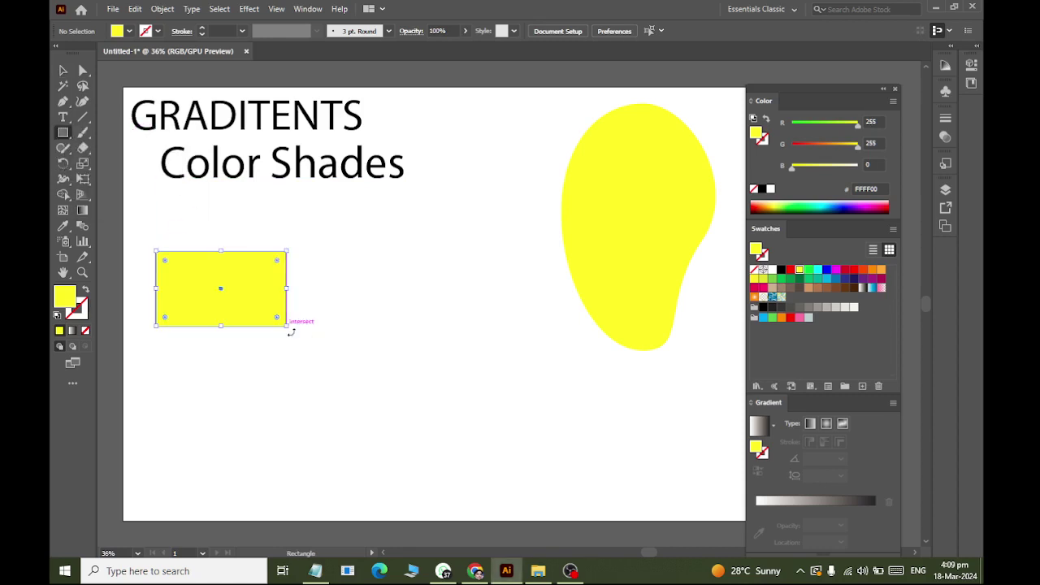
Step: Draw a yellow circle between the rectangle and the blob shape
click(64, 134)
click(121, 164)
drag(339, 243, 421, 325)
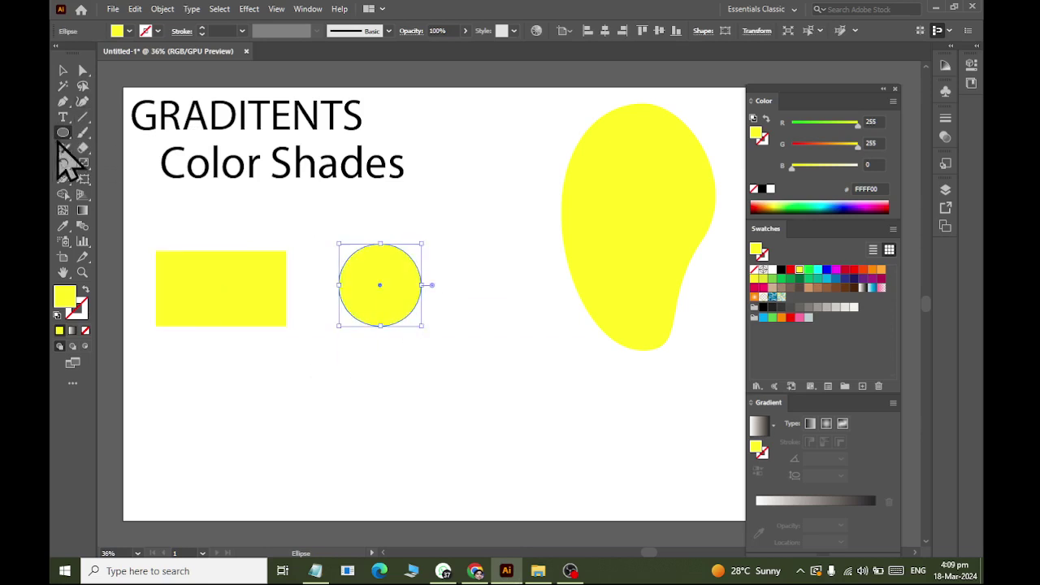
Step: Draw a yellow hexagon with the Polygon tool and position it below the rectangle, leaving a gap between them
click(63, 134)
click(114, 179)
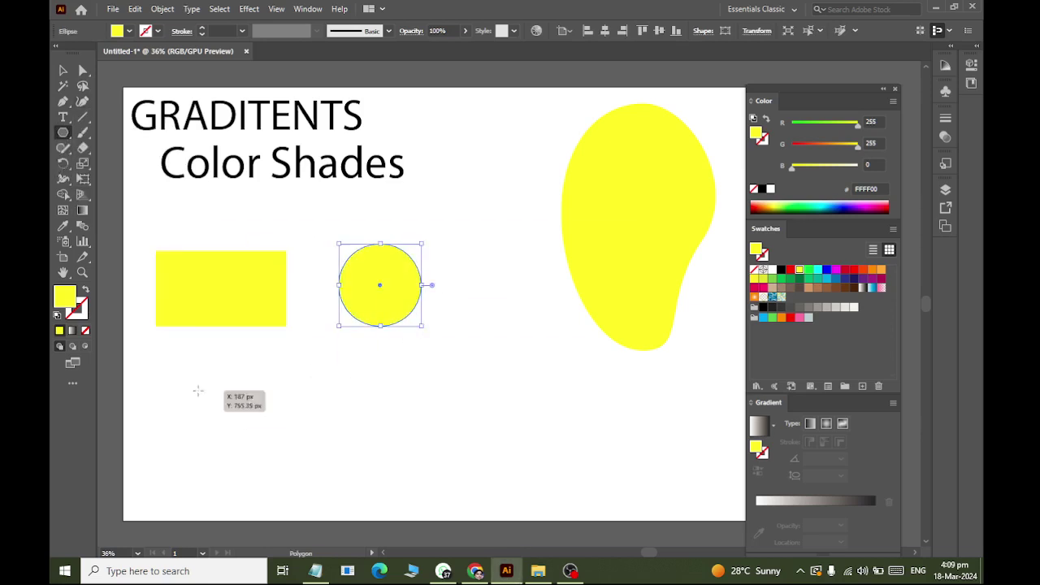
drag(197, 390, 253, 439)
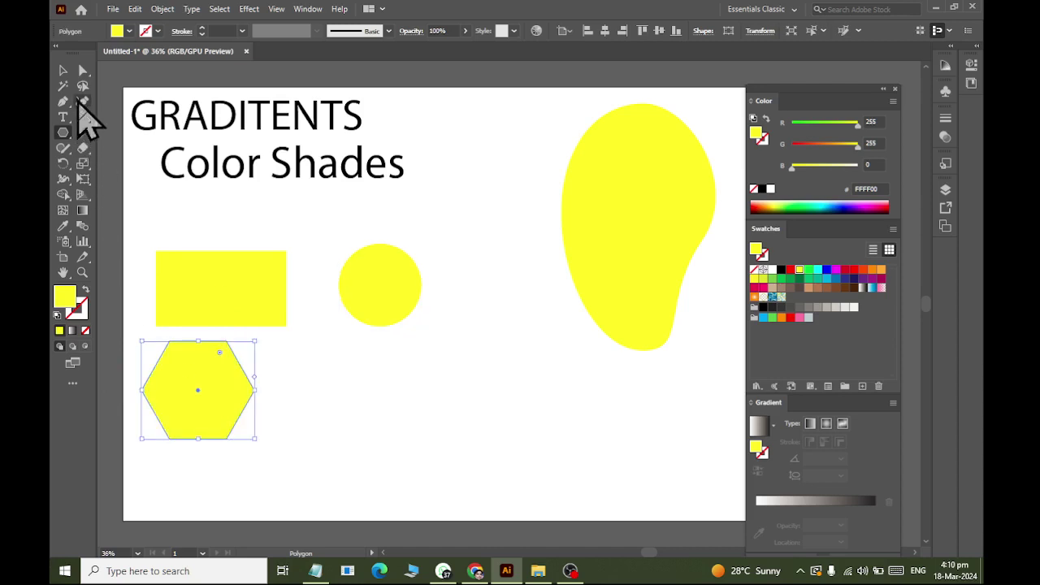
click(64, 69)
click(208, 333)
drag(207, 410, 227, 434)
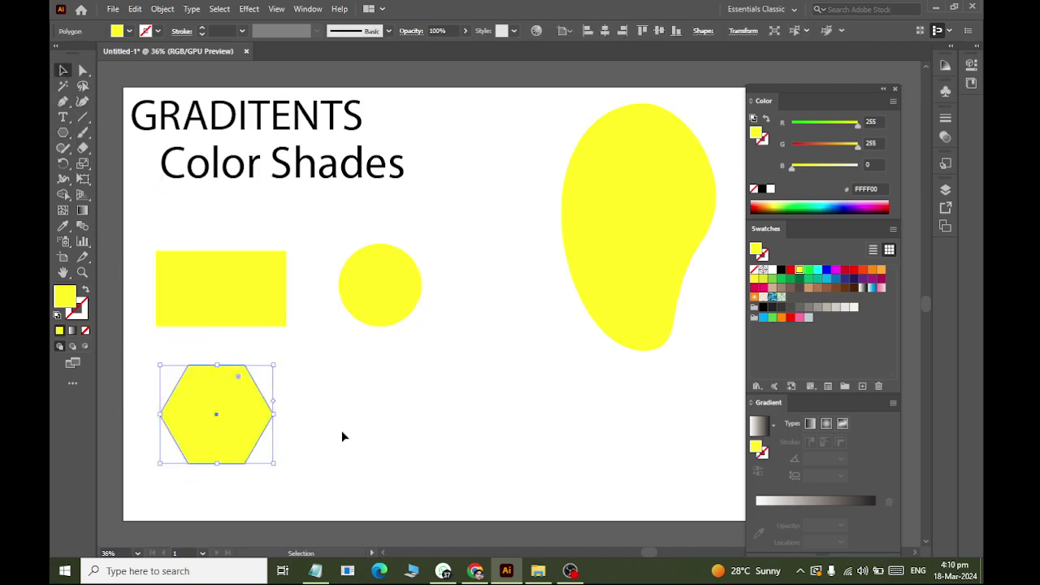
click(345, 427)
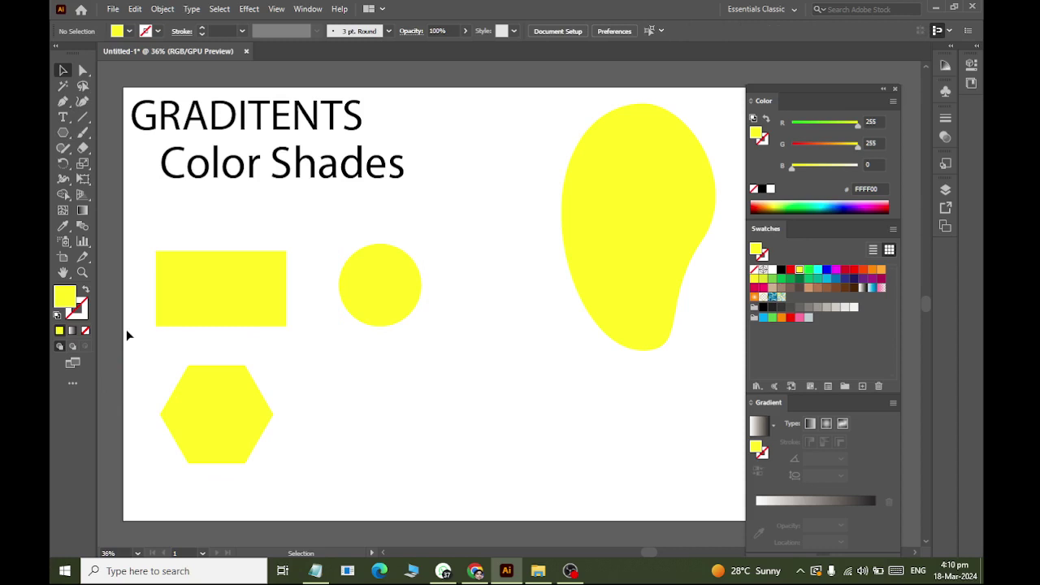
Step: Select the yellow rectangle and recolor its fill bright green (45FF89) from the color spectrum
click(177, 301)
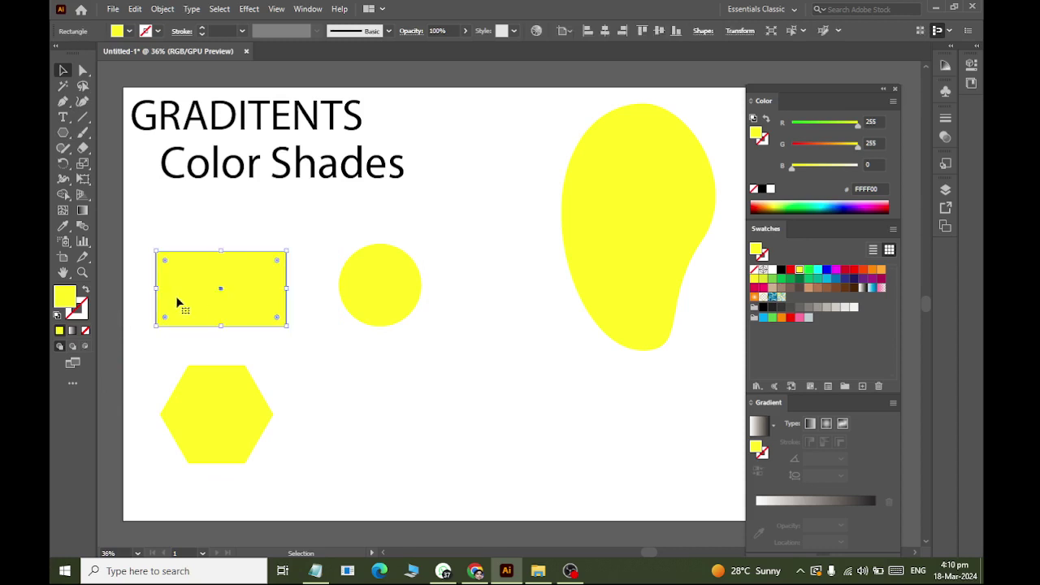
scroll(152, 294, up, 3)
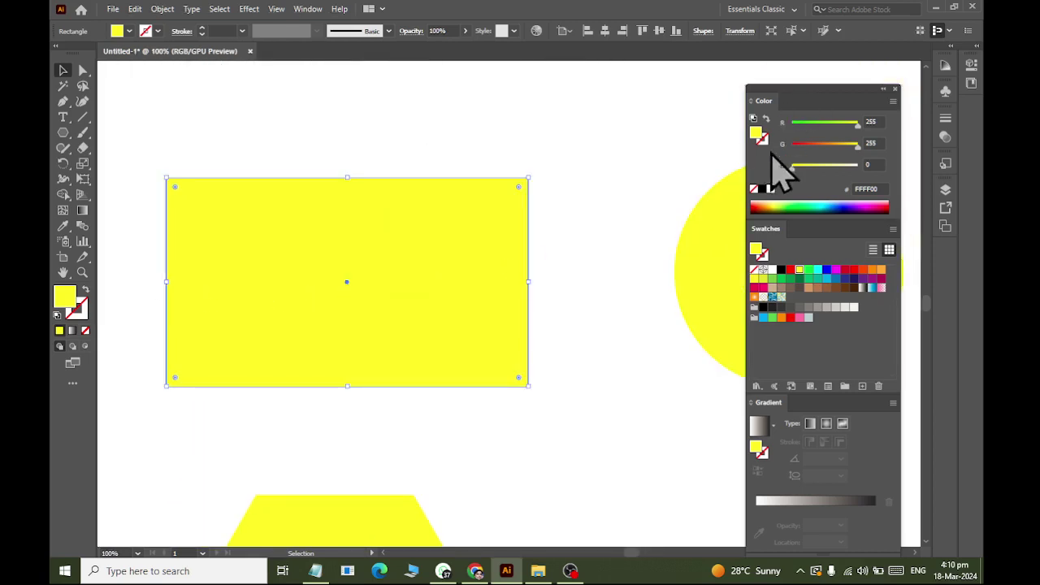
click(808, 201)
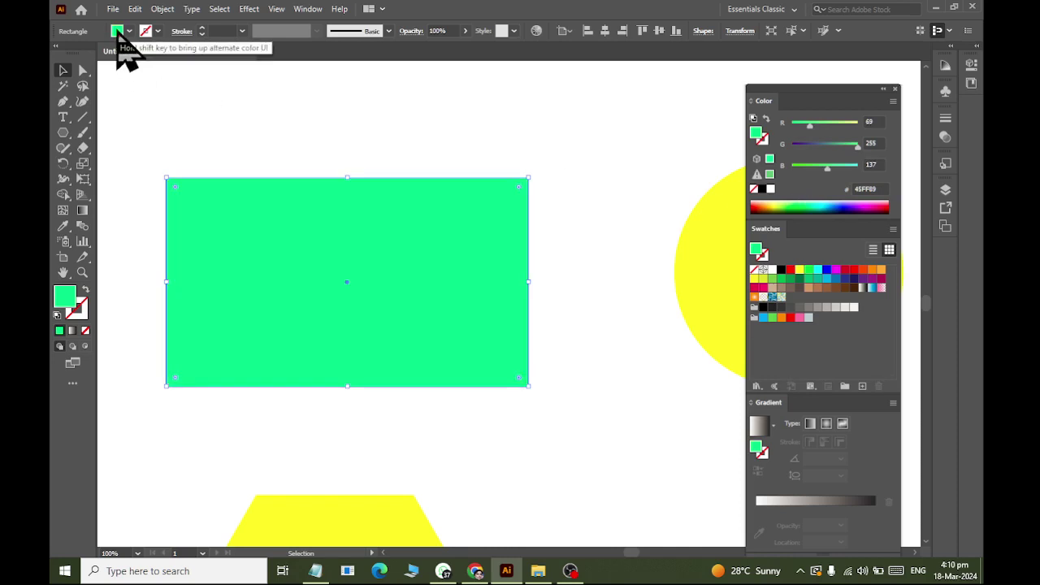
Step: Try the Sky, Orchid and Summer gradient presets on the selected rectangle one after another
click(772, 425)
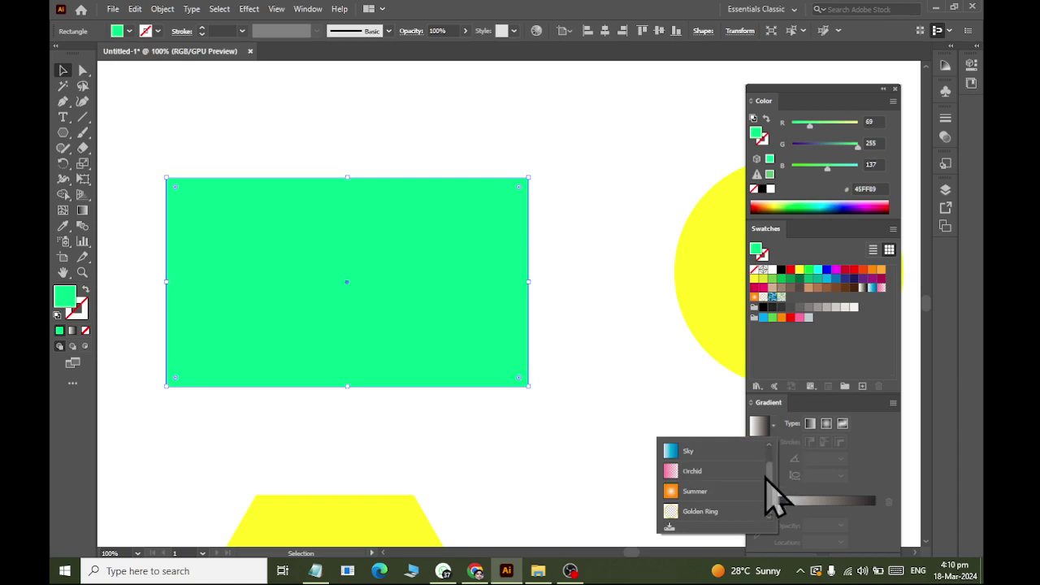
click(699, 459)
click(773, 426)
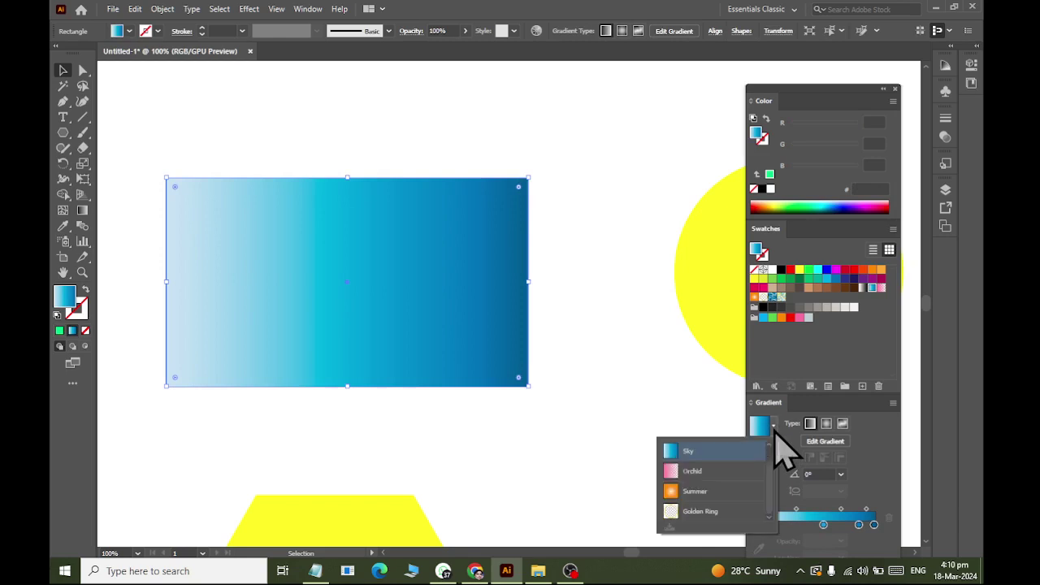
click(741, 472)
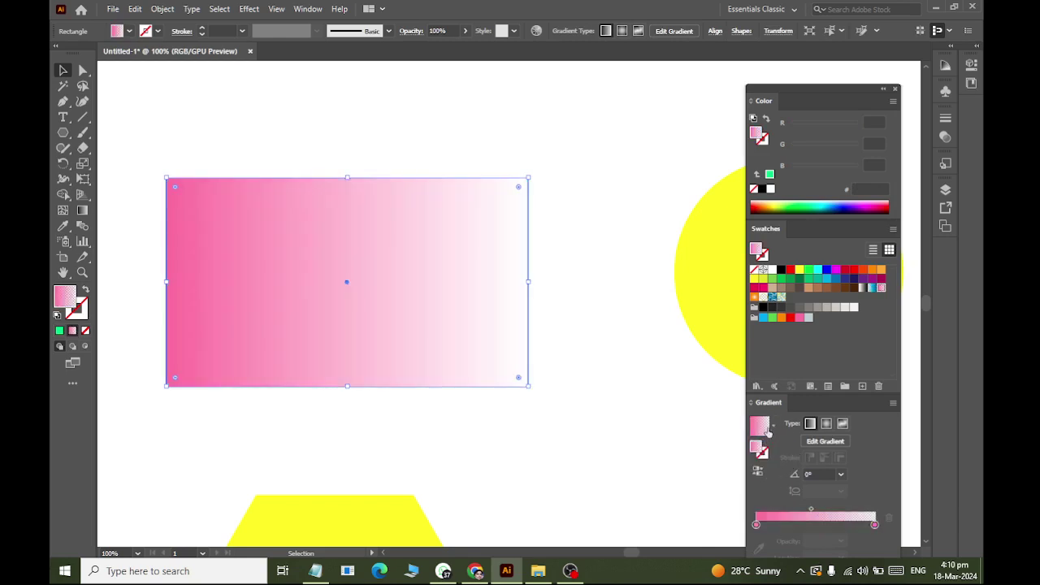
click(771, 427)
click(724, 492)
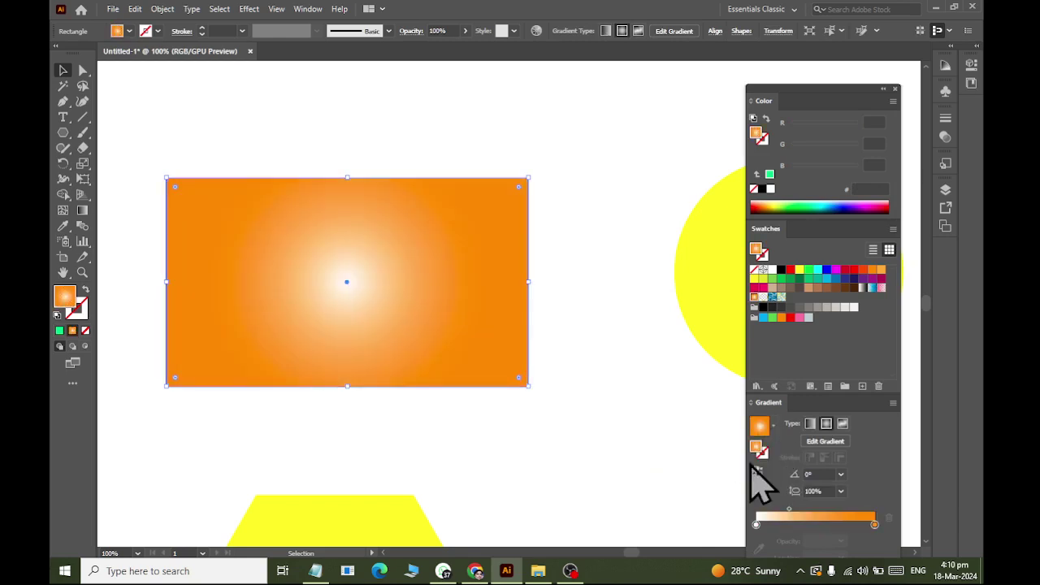
Step: Fill the rectangle with the White, Black gradient preset, browse the remaining presets and close the preset list
click(773, 426)
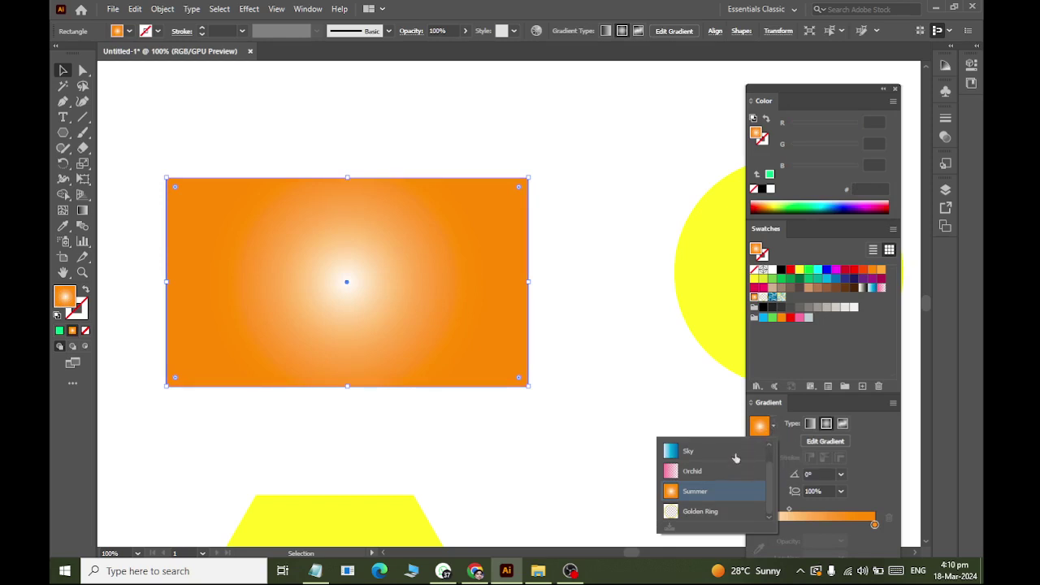
scroll(698, 488, up, 1)
click(701, 451)
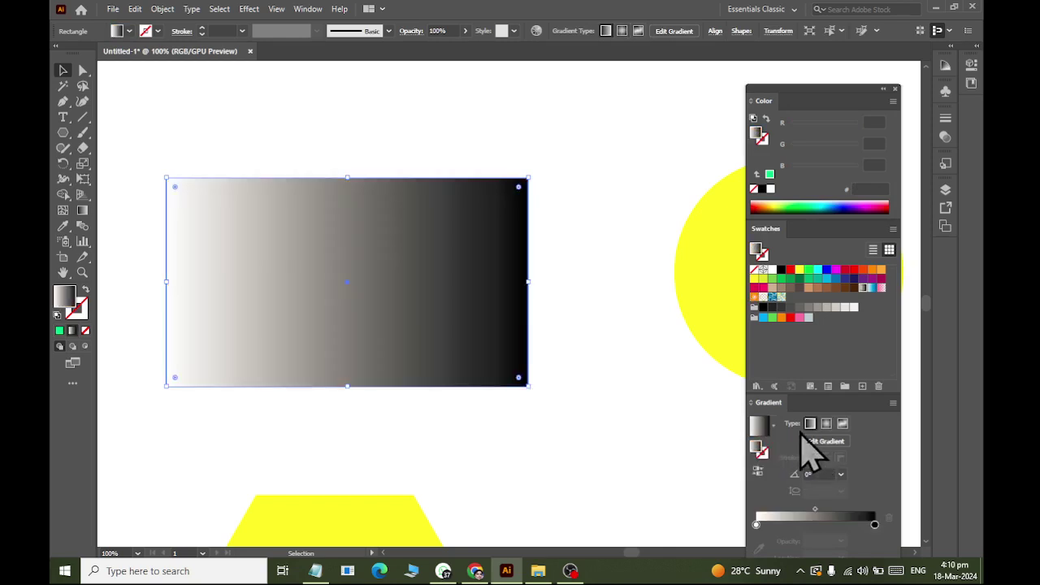
click(774, 428)
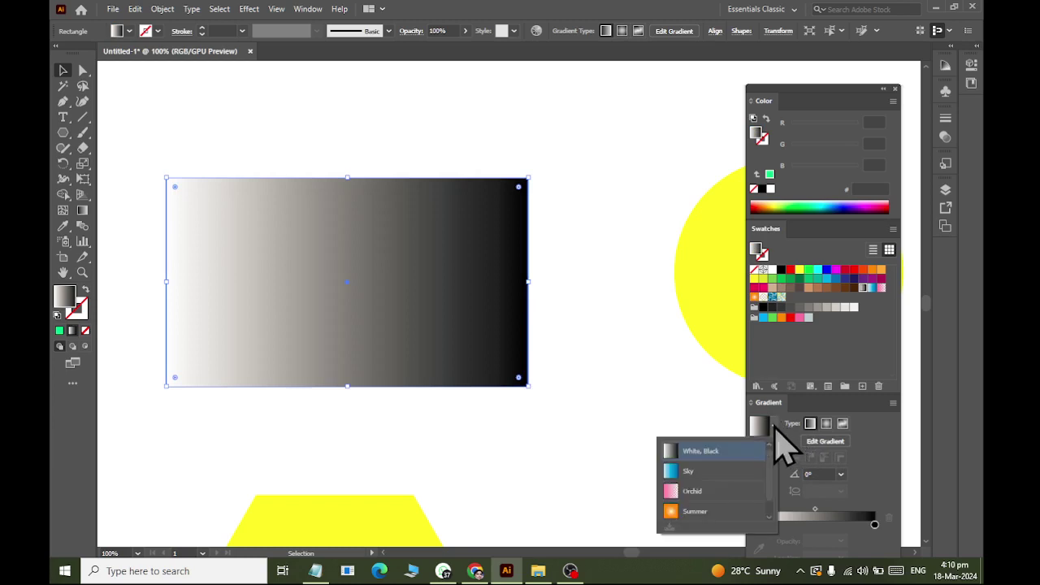
scroll(735, 475, down, 1)
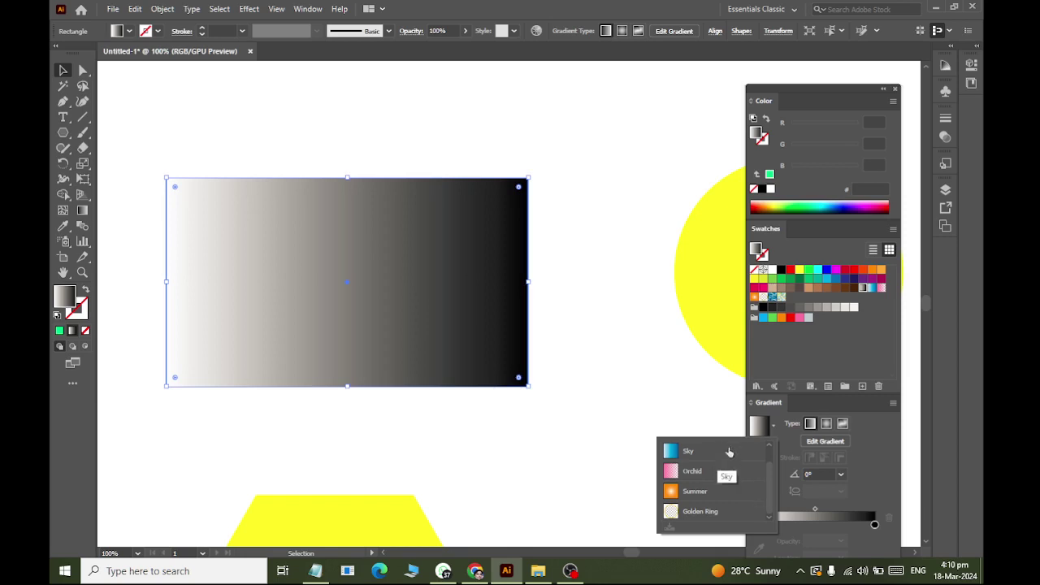
click(860, 421)
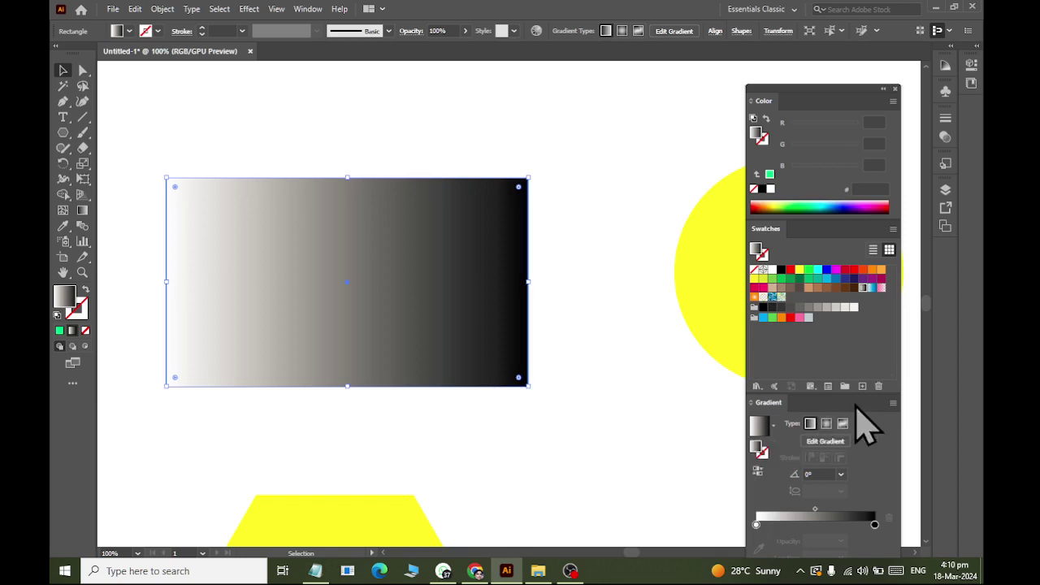
Step: Examine the color values of the white and black end stops of the rectangle's gradient
click(756, 525)
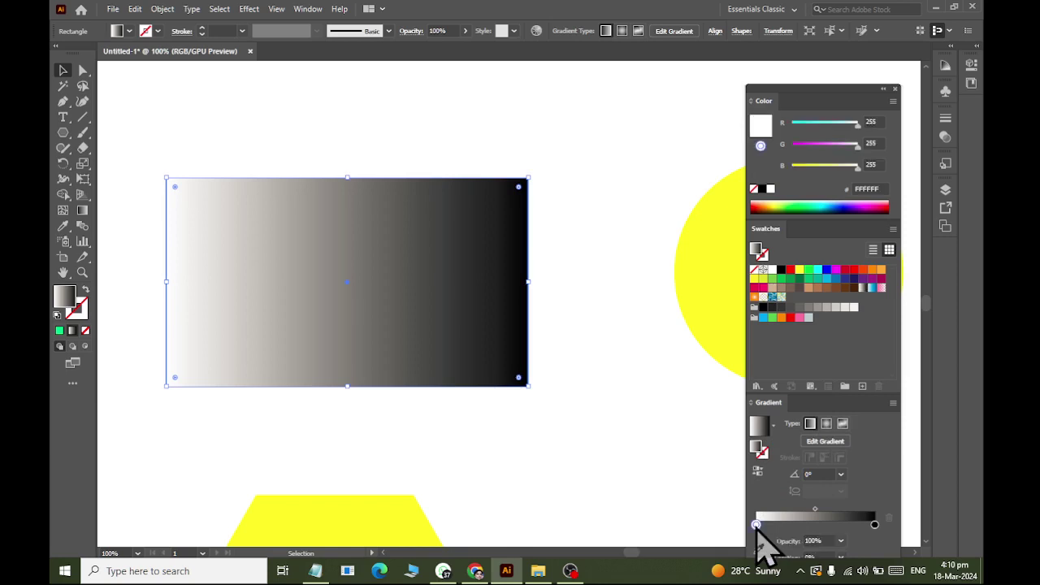
click(874, 525)
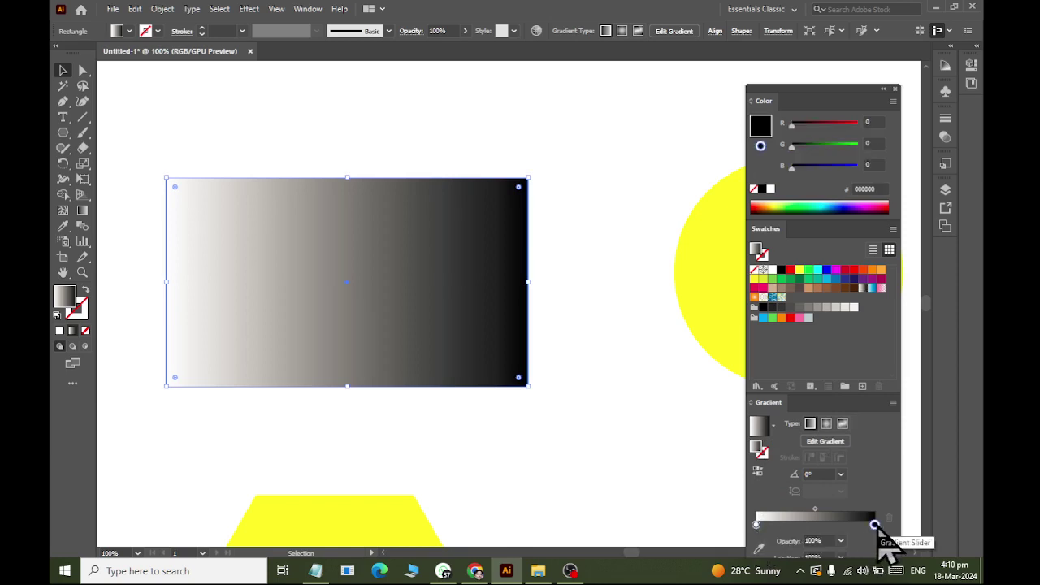
click(756, 525)
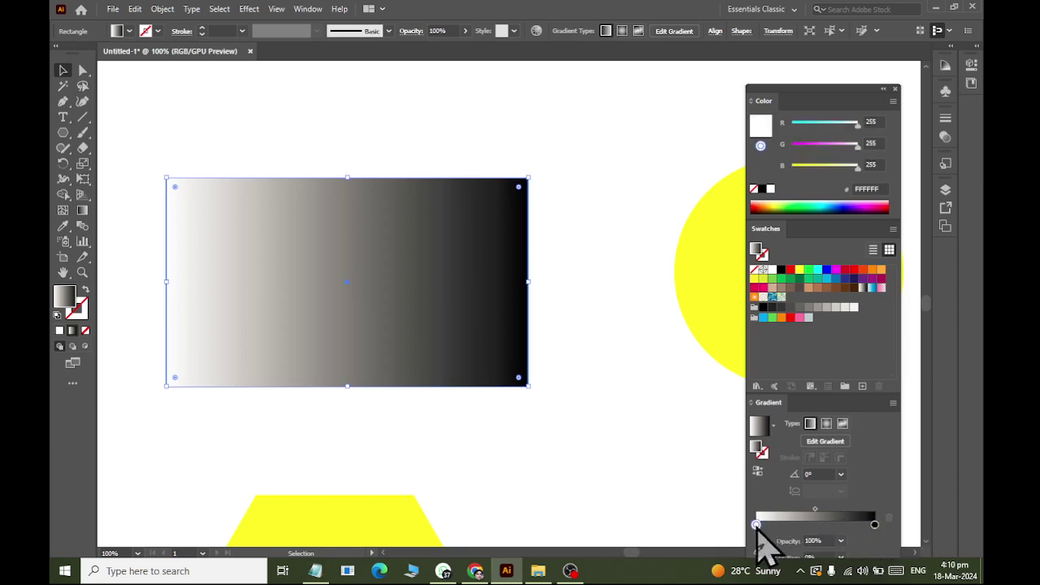
click(874, 524)
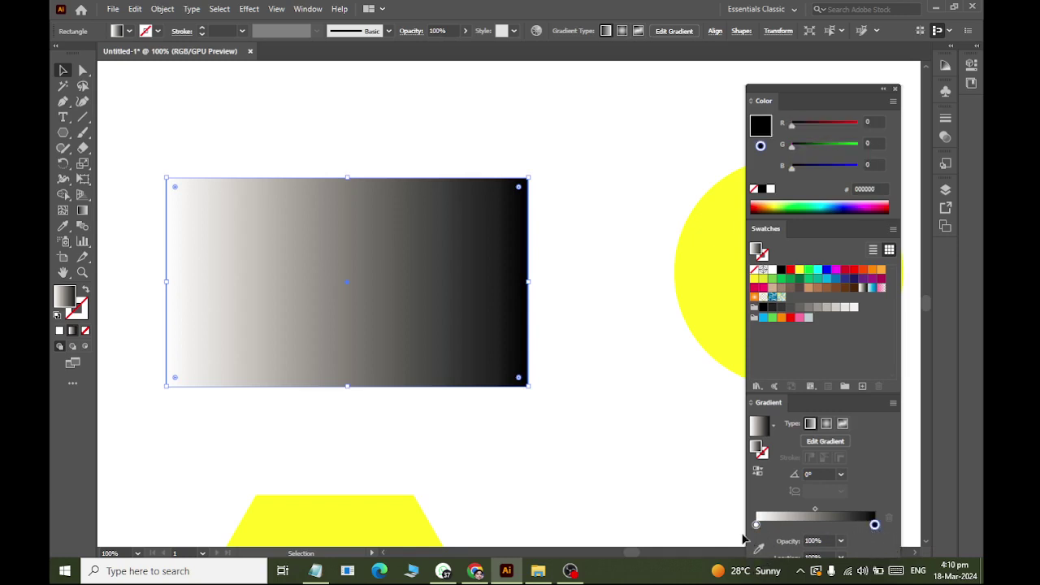
click(757, 525)
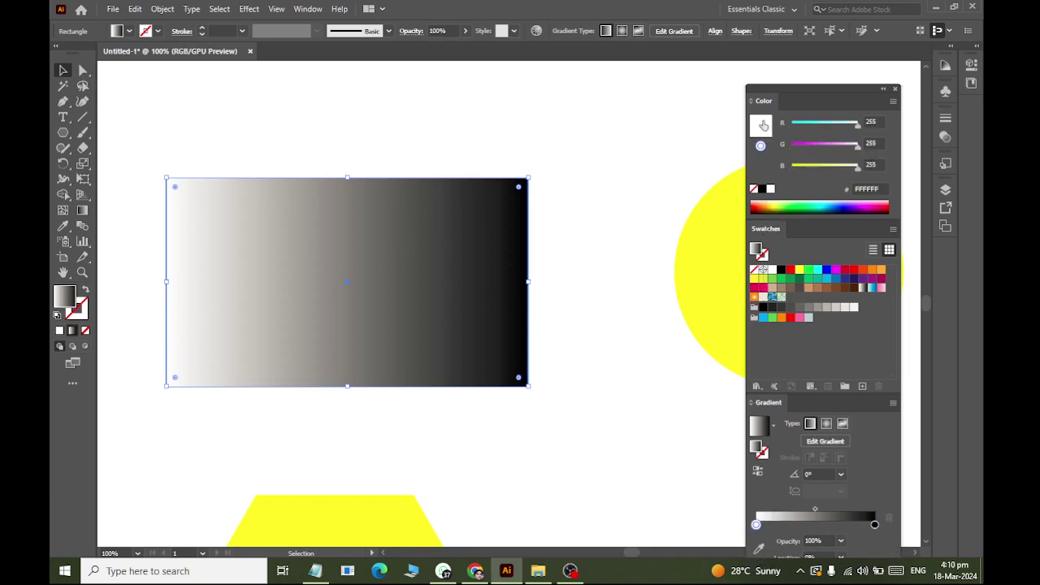
click(871, 526)
drag(871, 527, 876, 560)
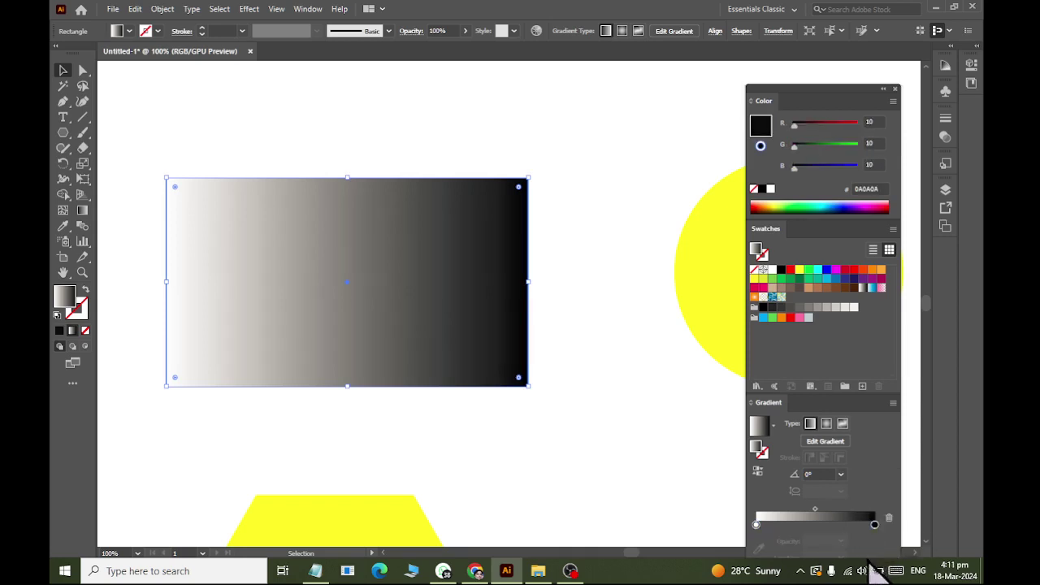
Step: Add a gray color stop (8C8C8C) at about 45% of the gradient and select the white stop
click(810, 524)
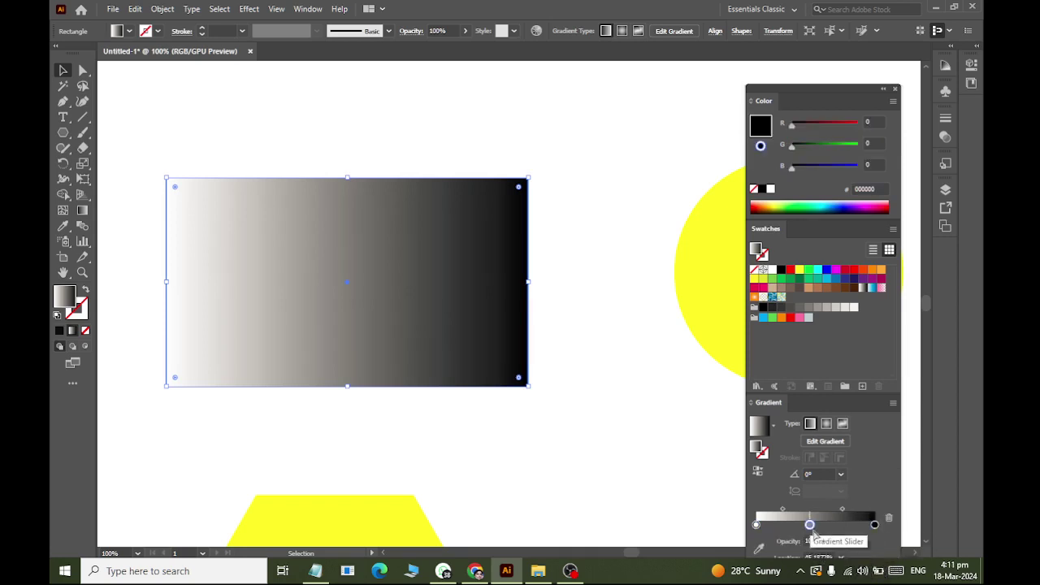
drag(811, 525, 816, 528)
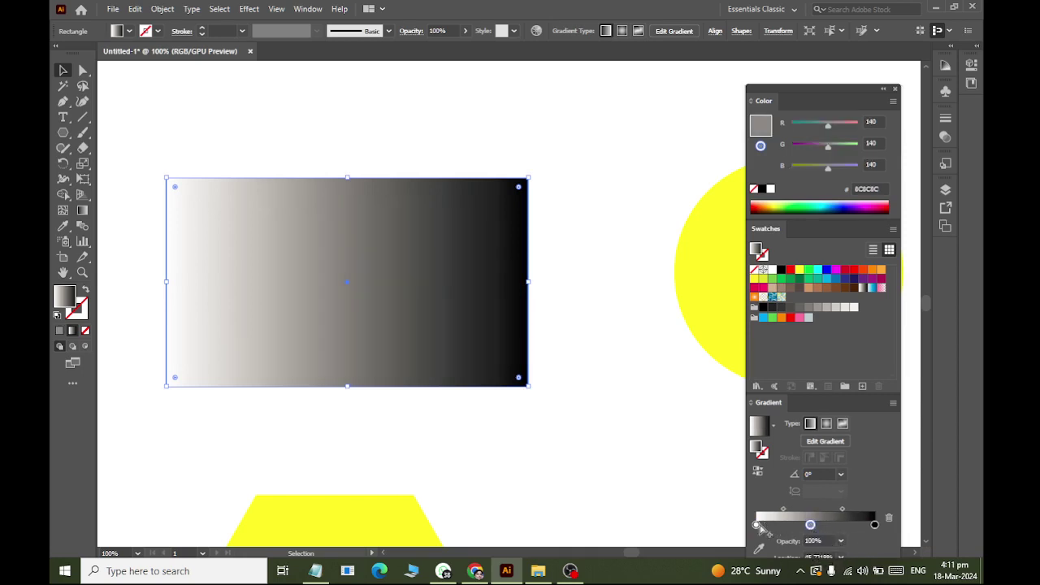
click(756, 525)
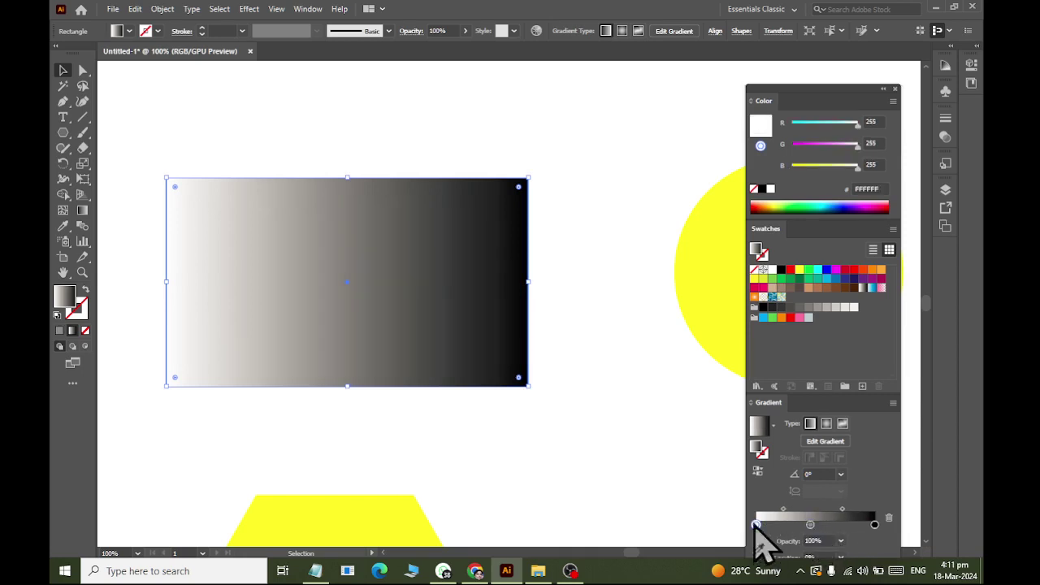
Step: Change the rectangle's fill to a solid green from the color spectrum and shift it to blue (45A3FF)
click(762, 137)
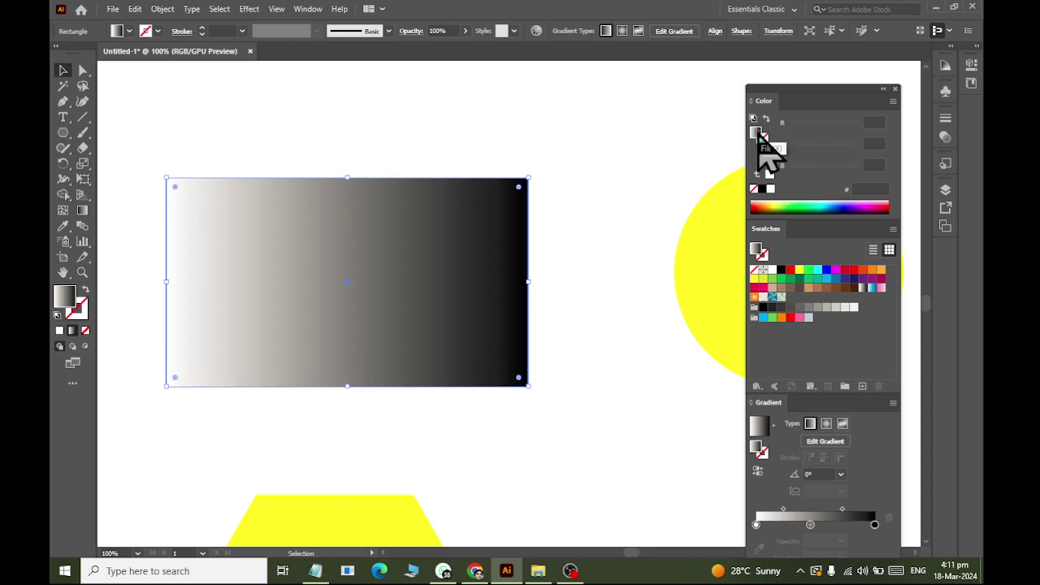
click(807, 201)
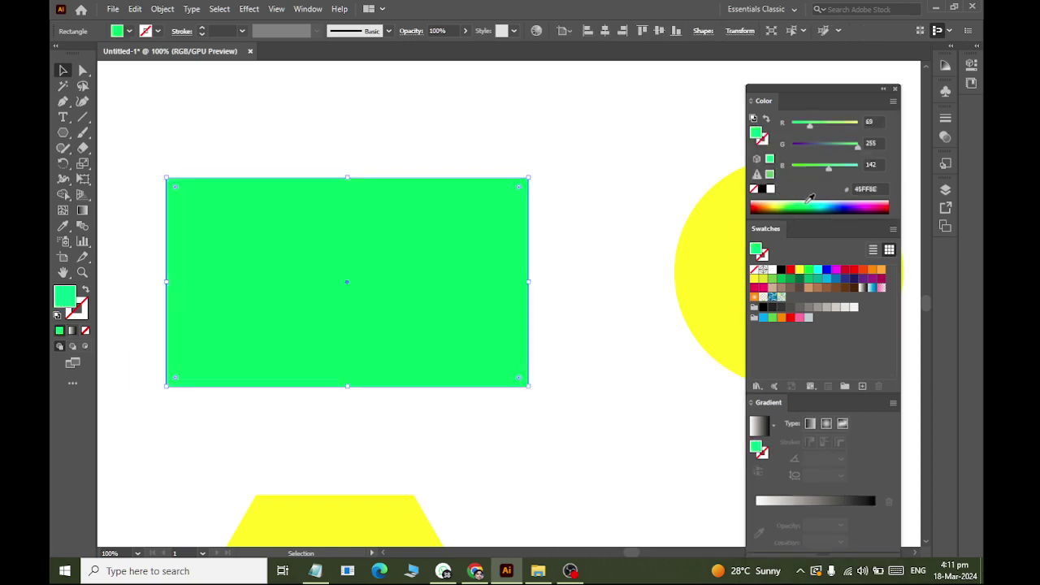
drag(809, 200, 840, 198)
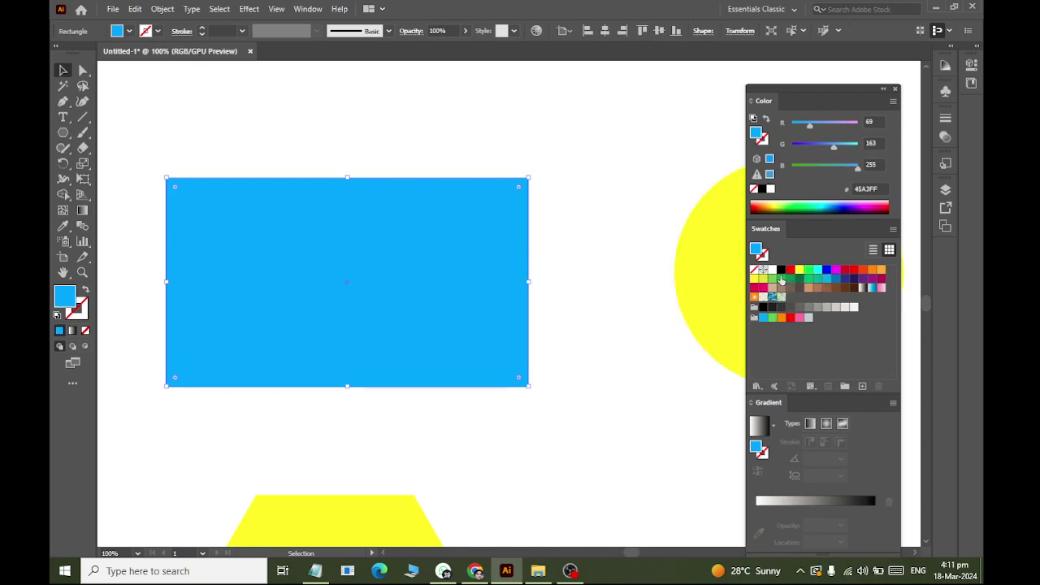
Step: Add green (39B54A) and dark green (006837) swatch colors as gradient stops and remove the white, gray and black stops
drag(780, 280, 775, 504)
drag(798, 283, 889, 565)
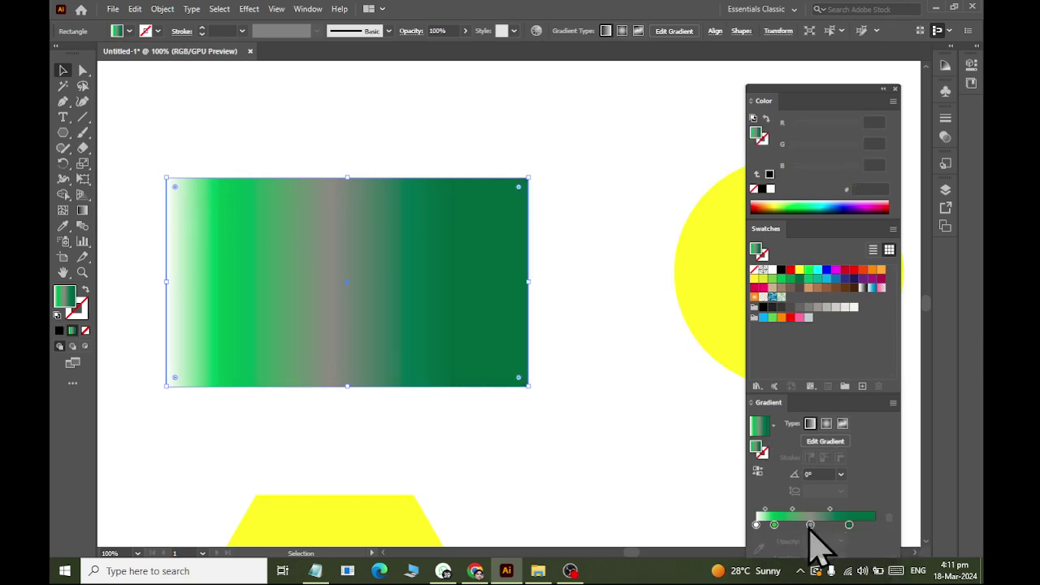
drag(810, 526, 872, 522)
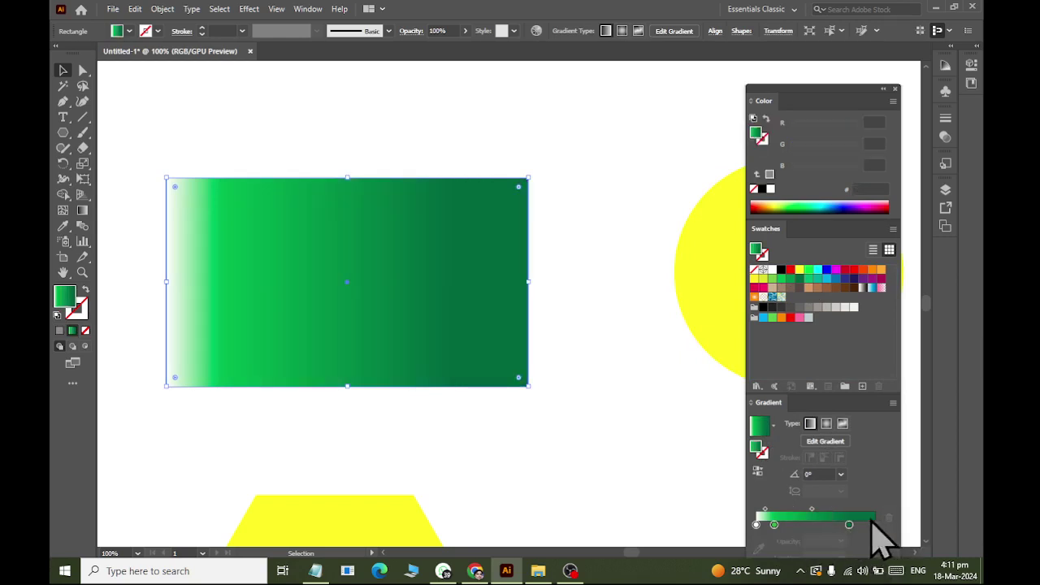
click(757, 525)
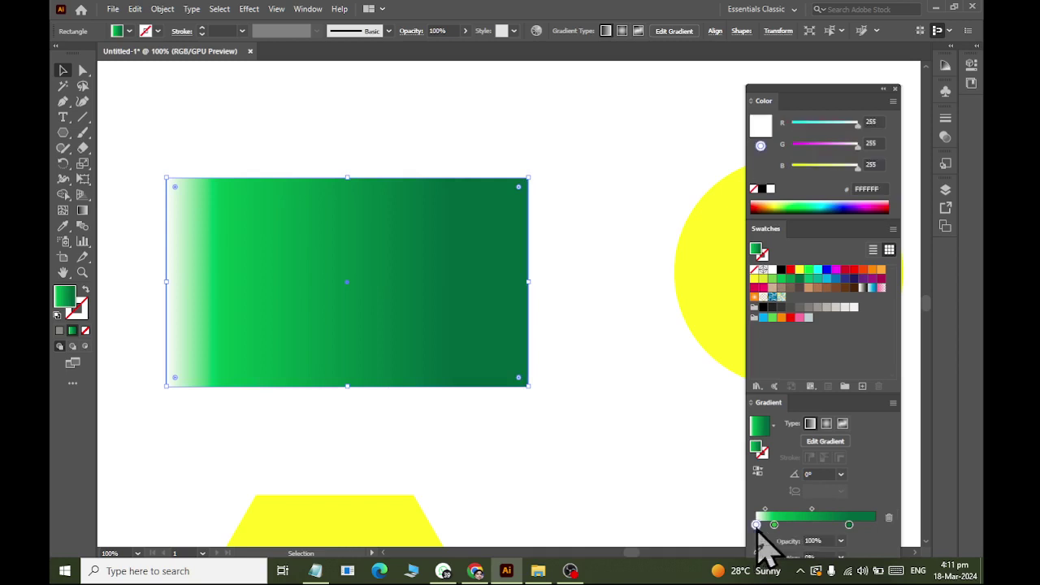
click(889, 517)
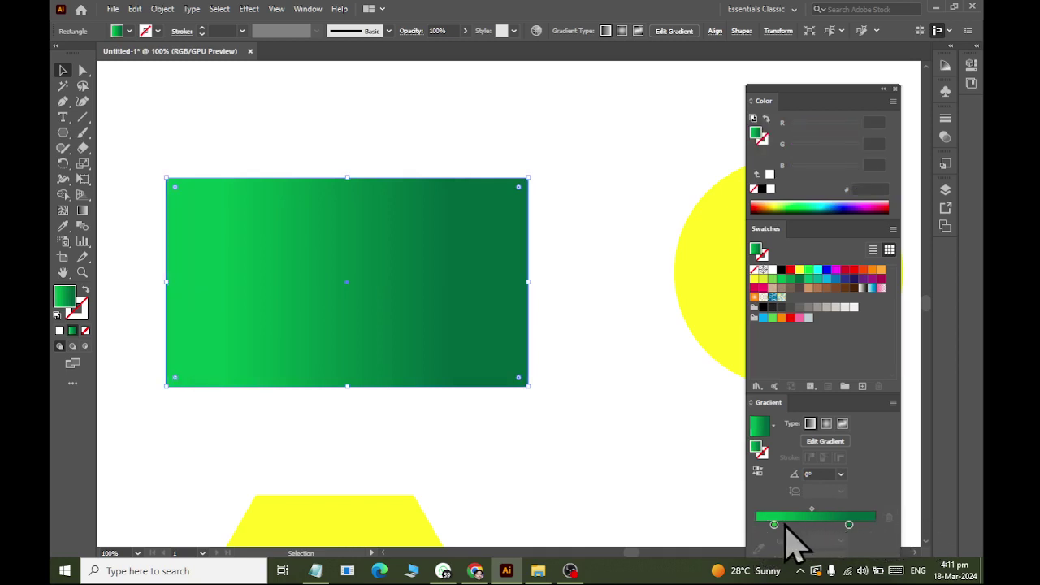
Step: Move the green stop to the gradient's start at 0% and the dark green stop to its end at 100%
drag(773, 525, 756, 525)
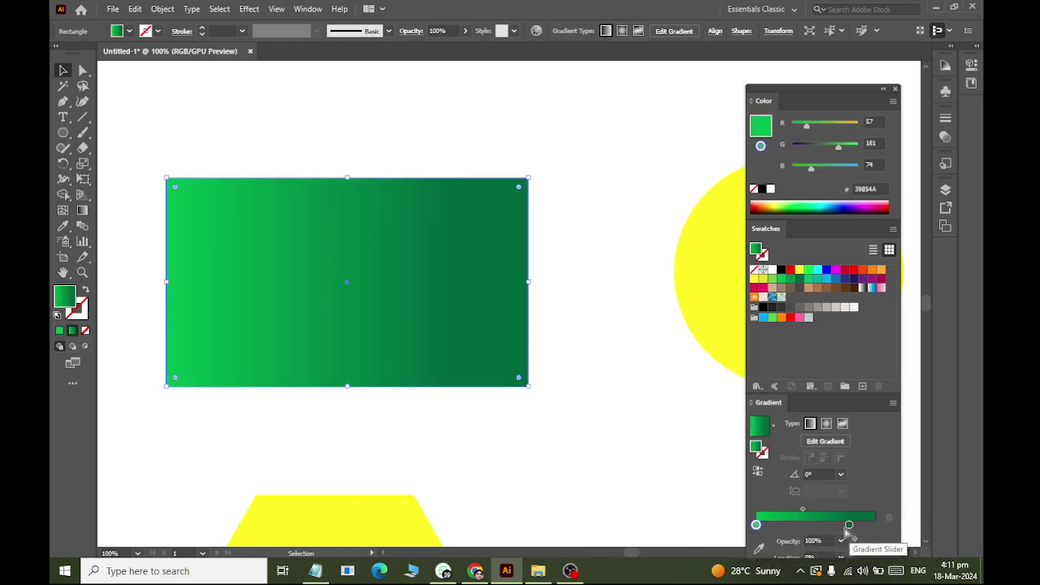
drag(847, 525, 896, 538)
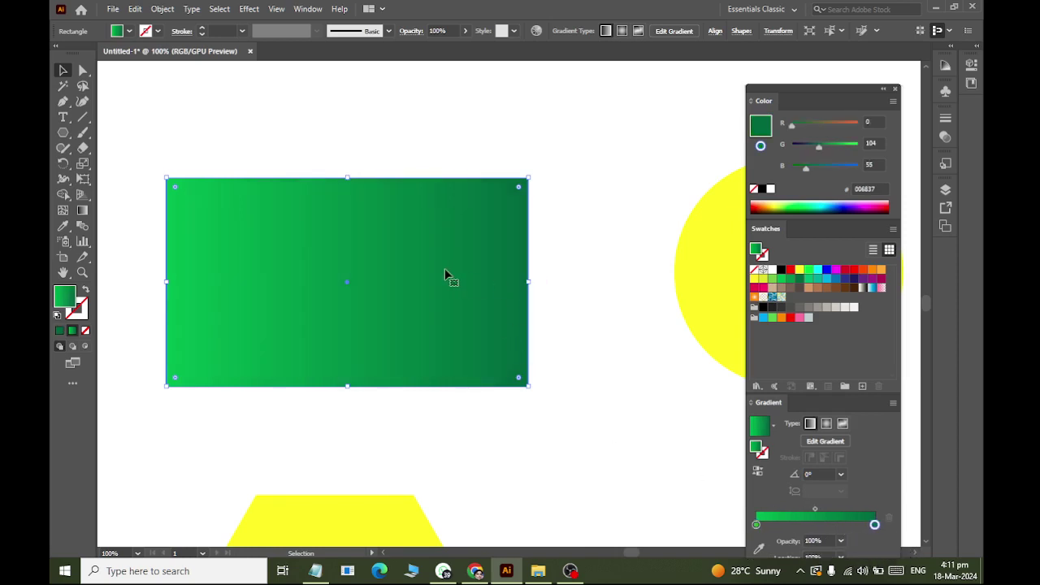
Step: Try the freeform and radial gradient types on the green rectangle and return it to a linear gradient
click(843, 423)
click(810, 423)
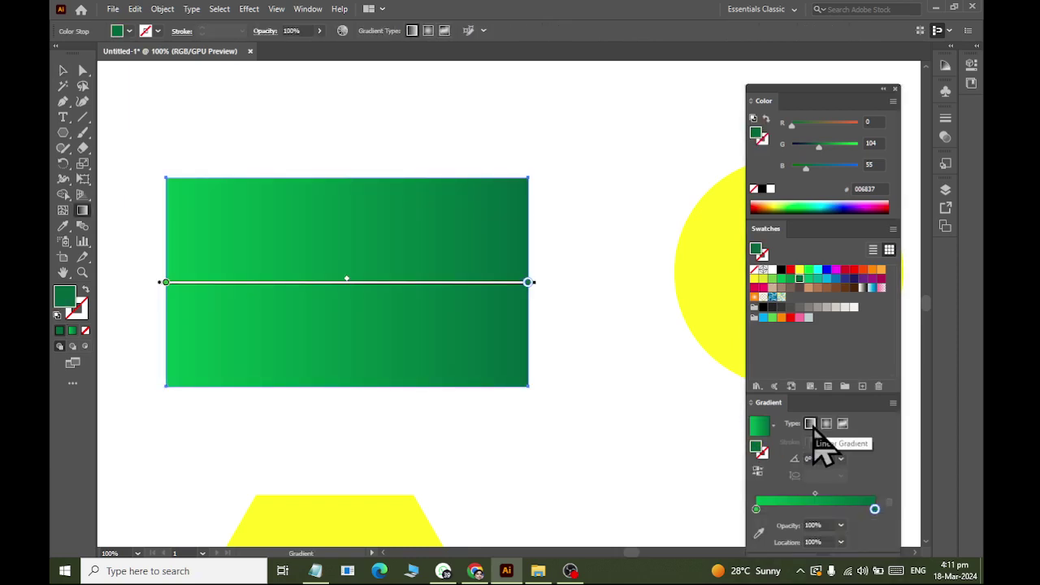
click(827, 425)
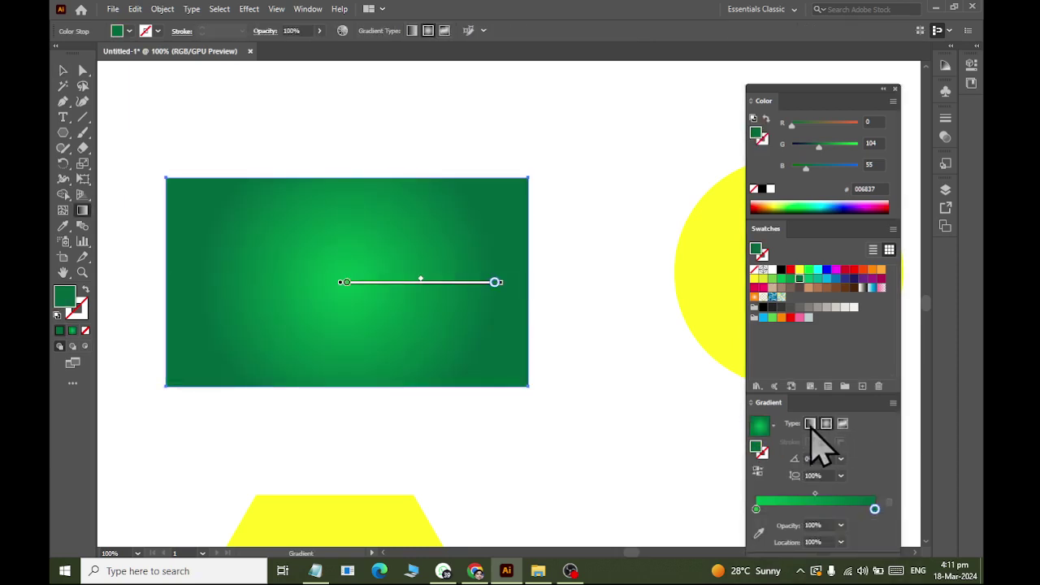
click(810, 423)
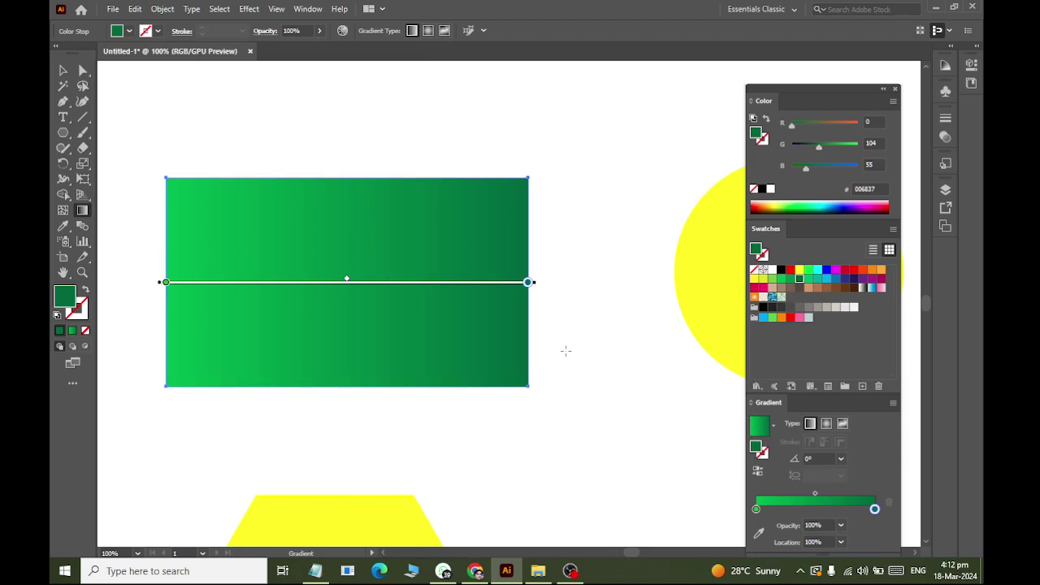
Step: Bring the yellow circle into view and move a blue swatch from the second swatch row up beside the yellow swatch
scroll(558, 271, right, 6)
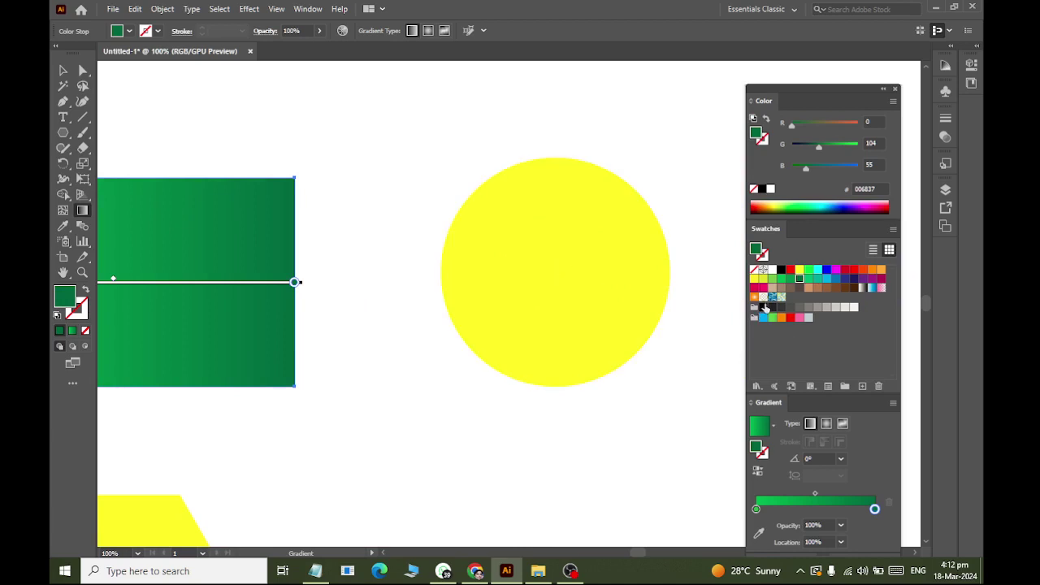
mouse_move(823, 282)
mouse_down()
mouse_move(784, 529)
mouse_move(808, 270)
mouse_up()
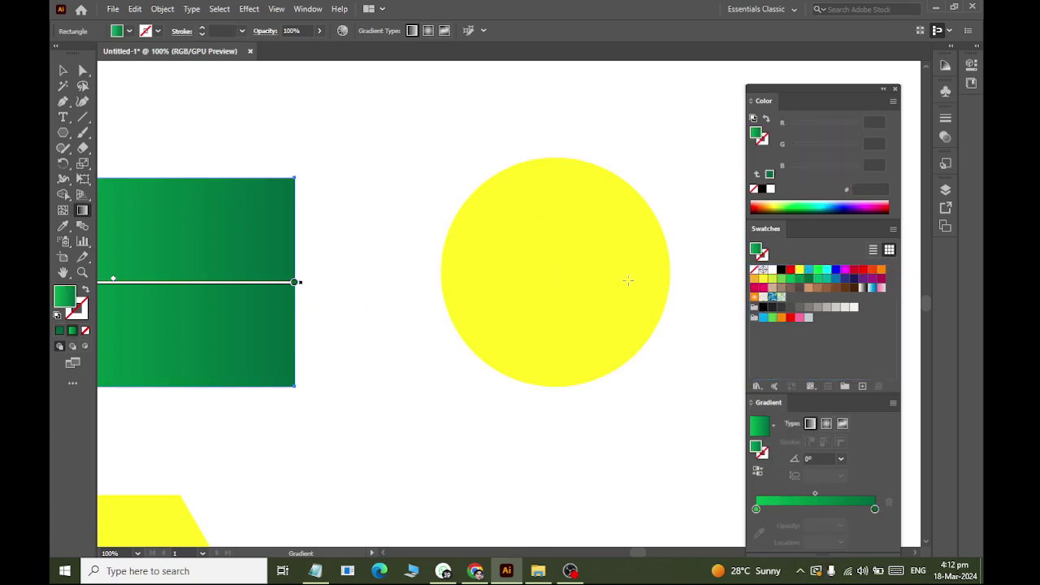
Step: Fill the yellow circle with a linear gradient from light blue (29ABE2) at 0% to dark blue (1B1464) at 100%, removing the green stops
click(63, 70)
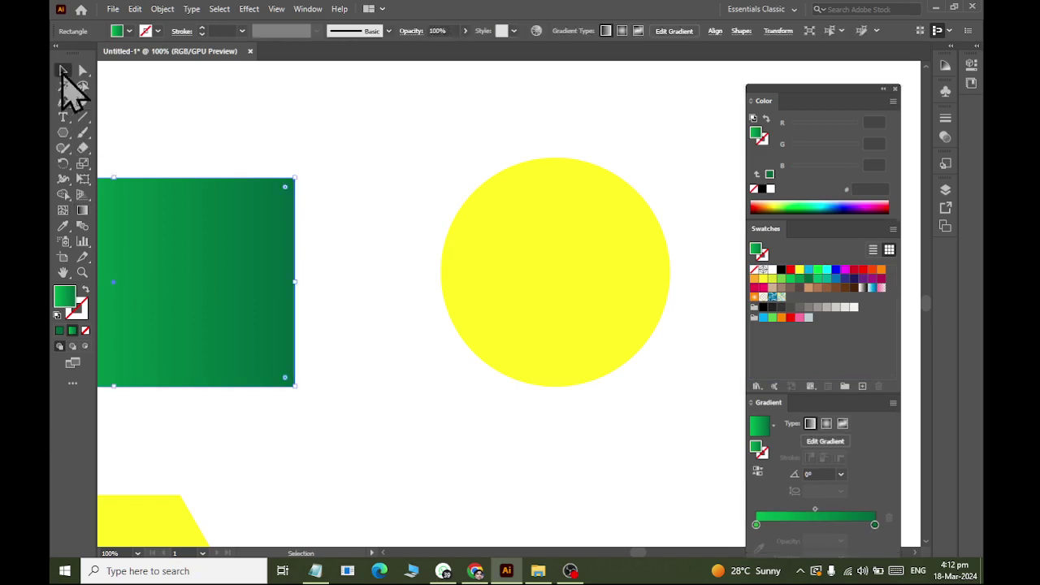
click(586, 295)
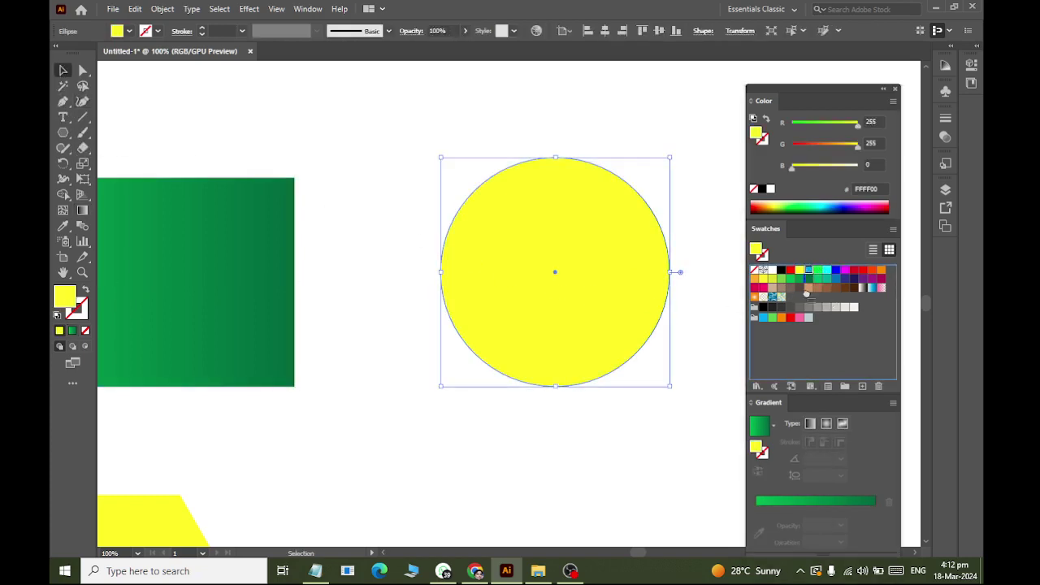
click(790, 501)
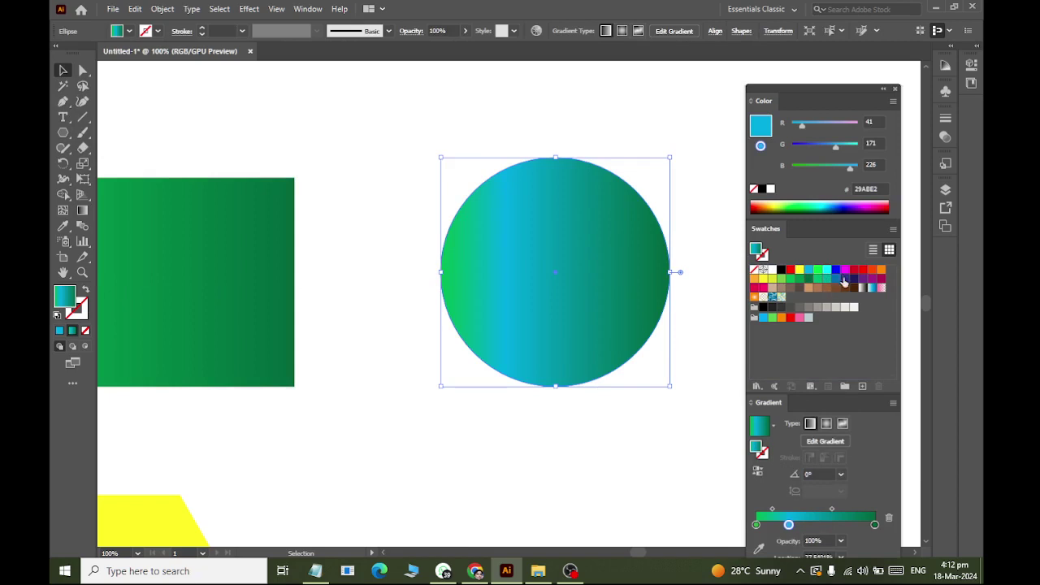
drag(855, 284, 858, 557)
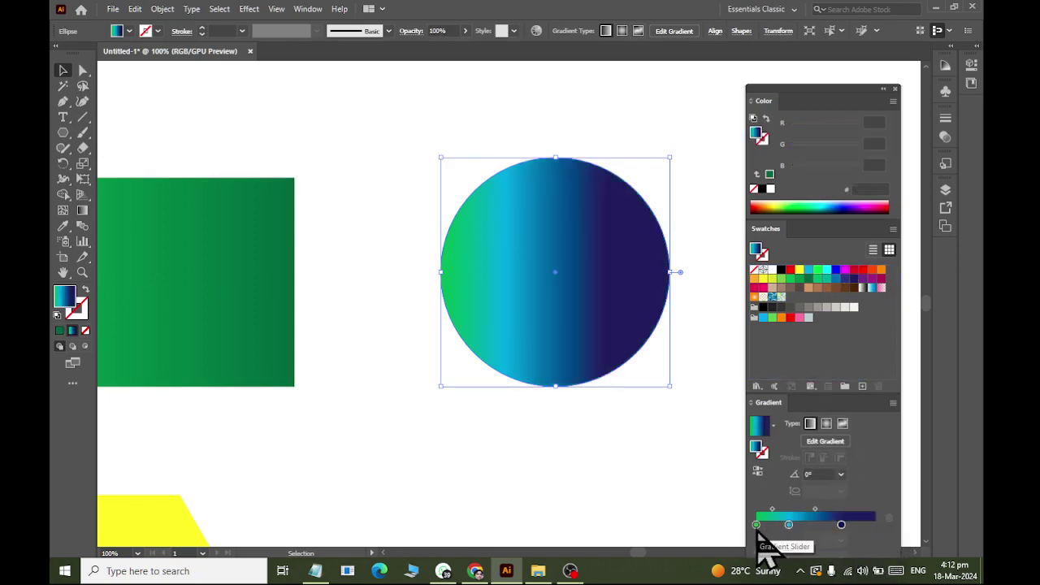
drag(756, 525, 764, 575)
drag(788, 524, 738, 539)
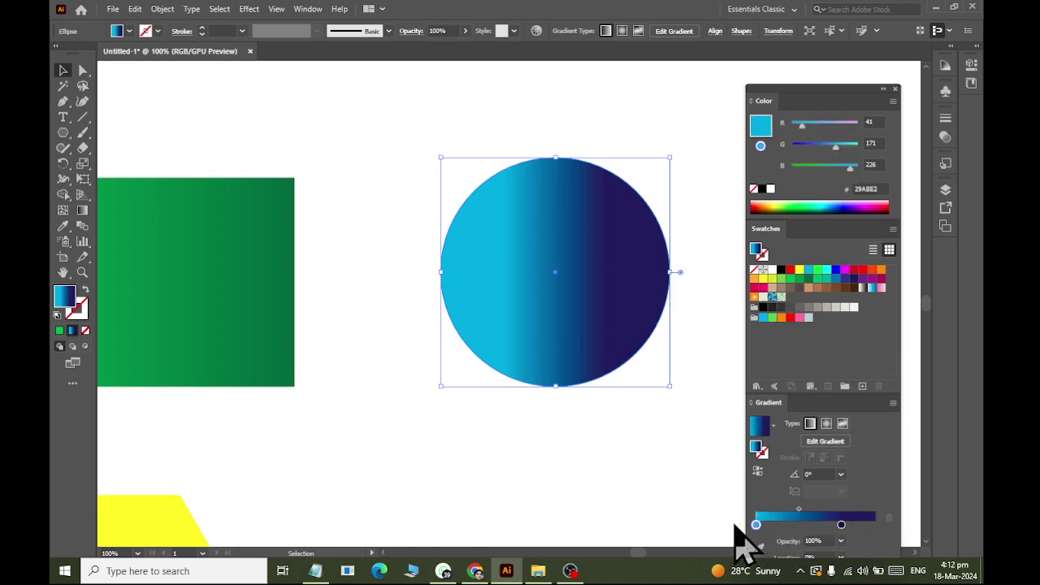
drag(840, 525, 908, 549)
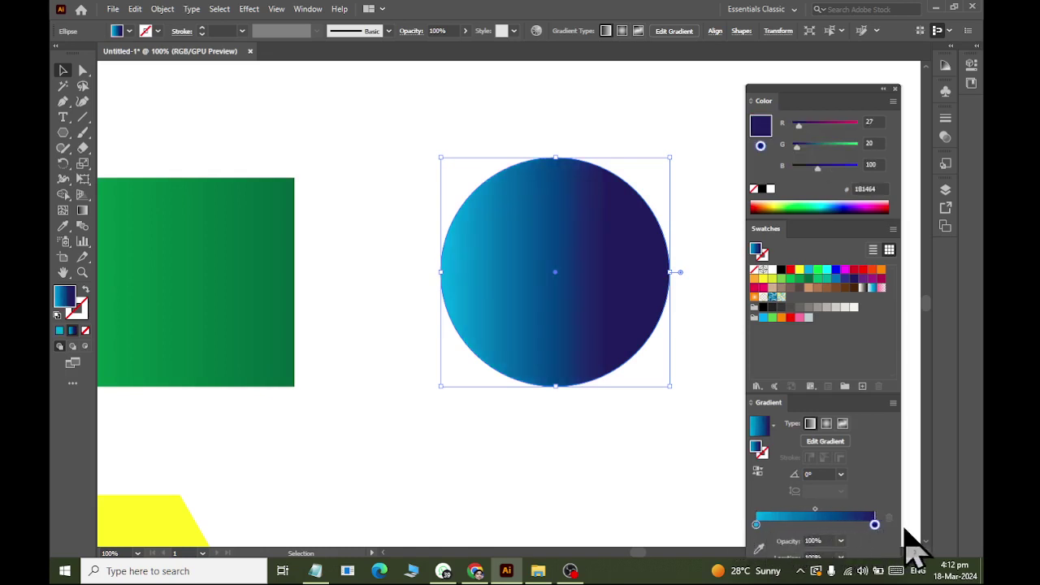
Step: Change the circle's gradient to radial and swap its stops so dark blue is at the center and light blue at the edge
click(827, 423)
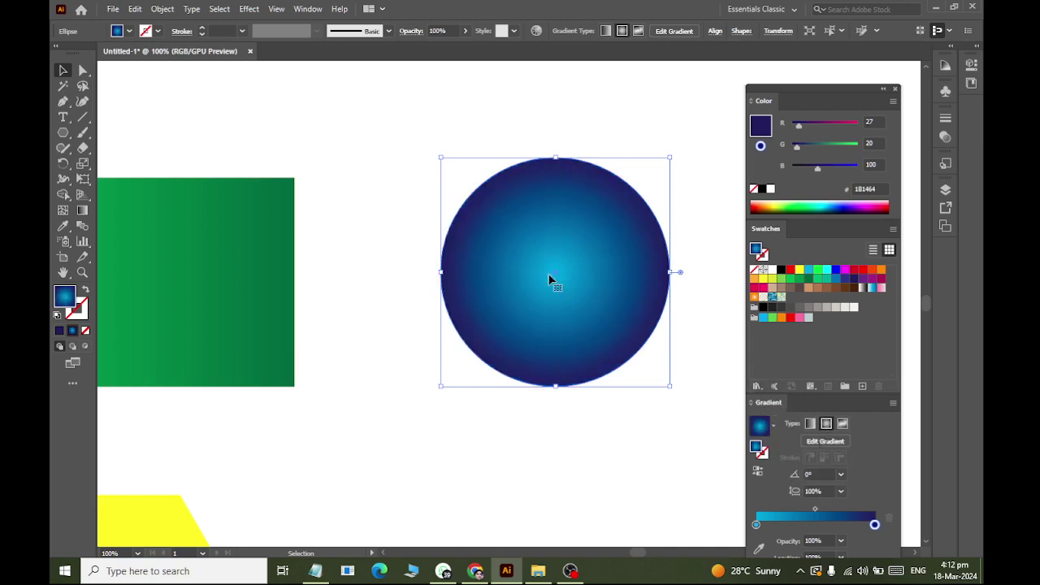
mouse_move(756, 524)
mouse_down()
mouse_move(866, 524)
mouse_move(754, 525)
mouse_up()
drag(843, 524, 875, 525)
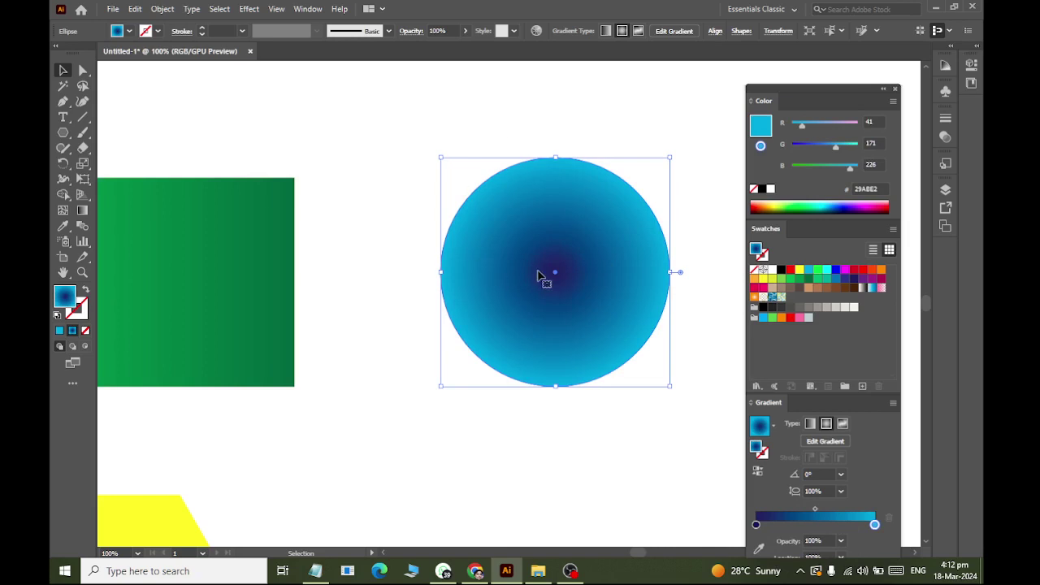
Step: Apply the gradient to the large yellow blob, adding orange (FBB03B) and yellow (FCEE21) swatch stops and removing the light and dark blue stops
scroll(526, 261, down, 4)
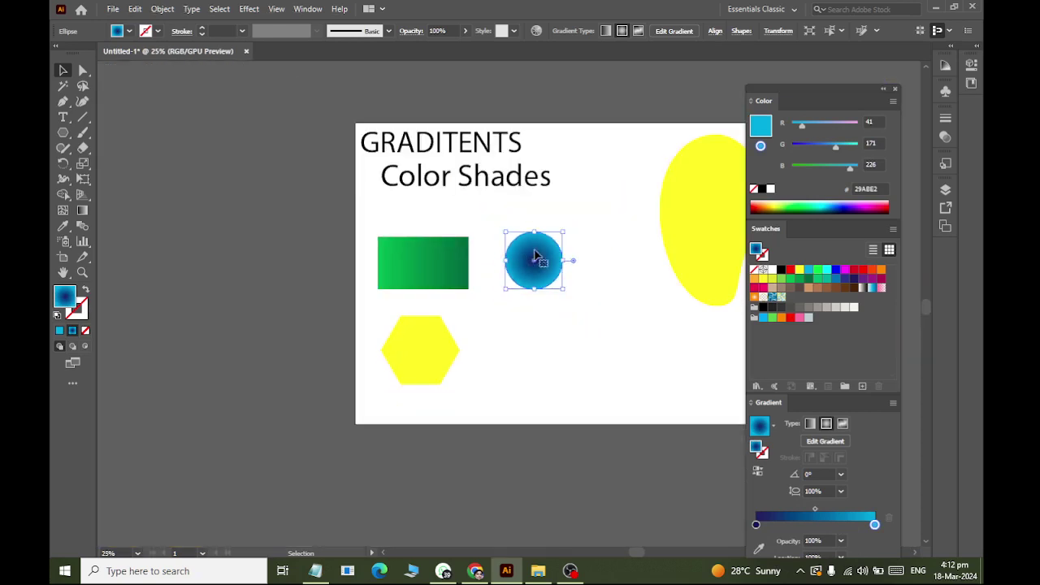
scroll(536, 254, right, 3)
scroll(561, 204, up, 2)
scroll(585, 227, right, 3)
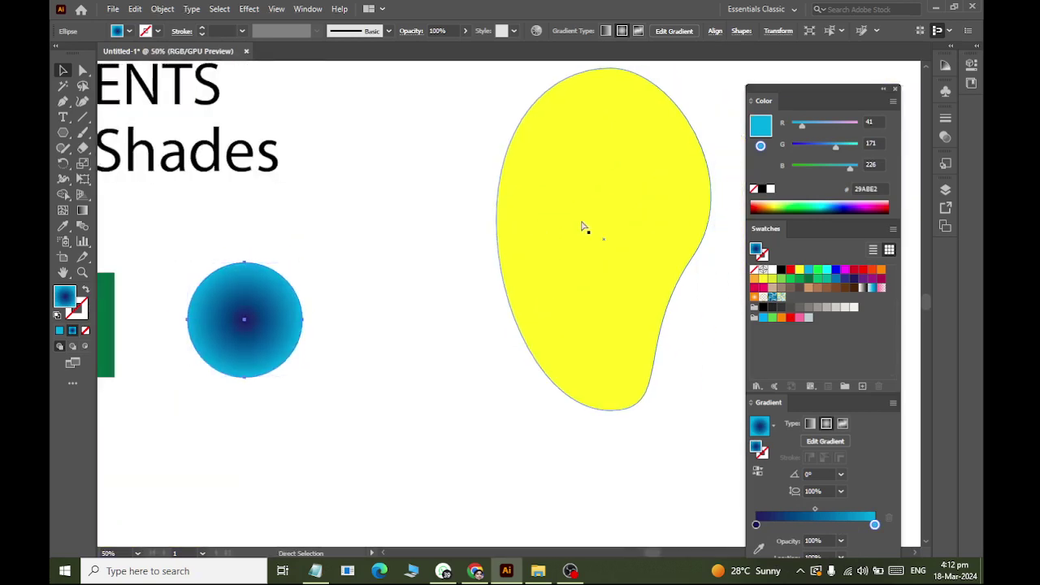
click(600, 173)
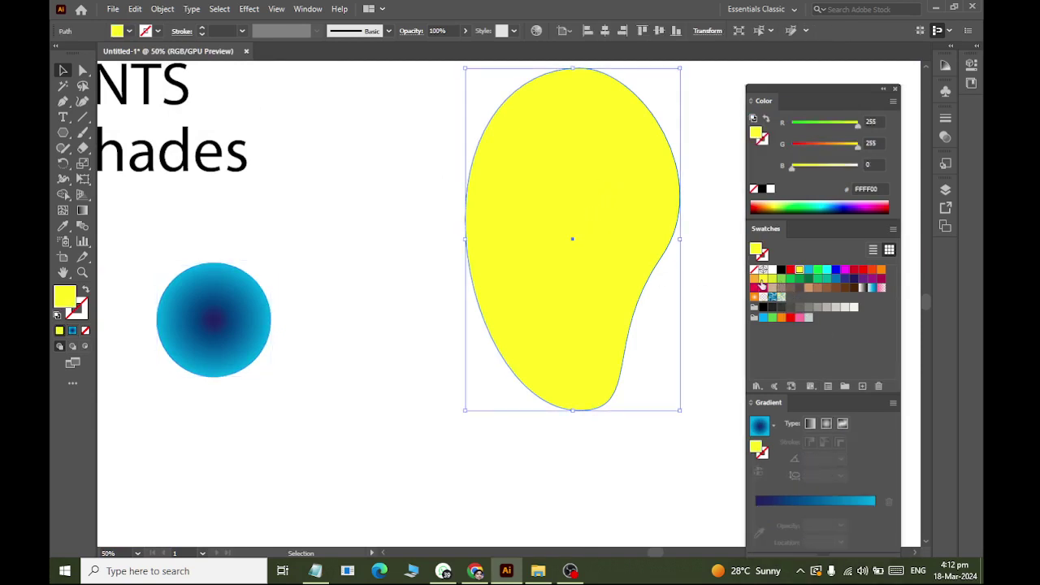
drag(758, 283, 791, 515)
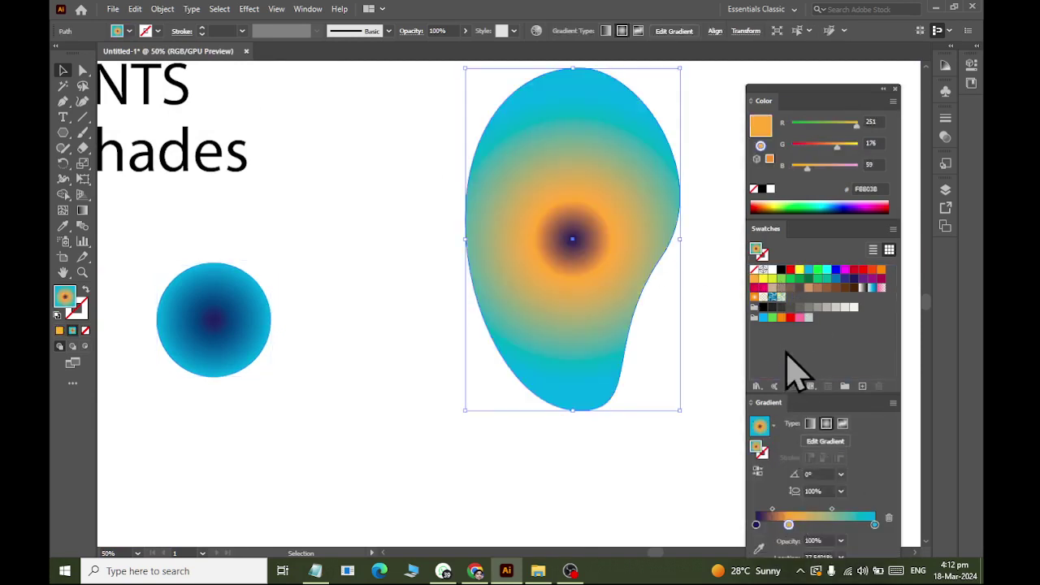
drag(762, 283, 859, 564)
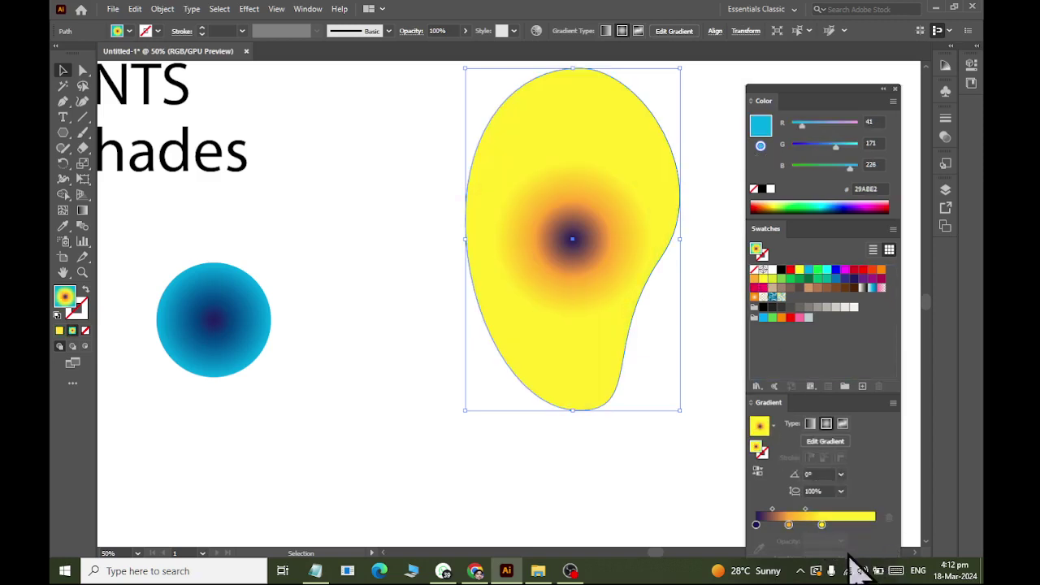
drag(757, 526, 764, 564)
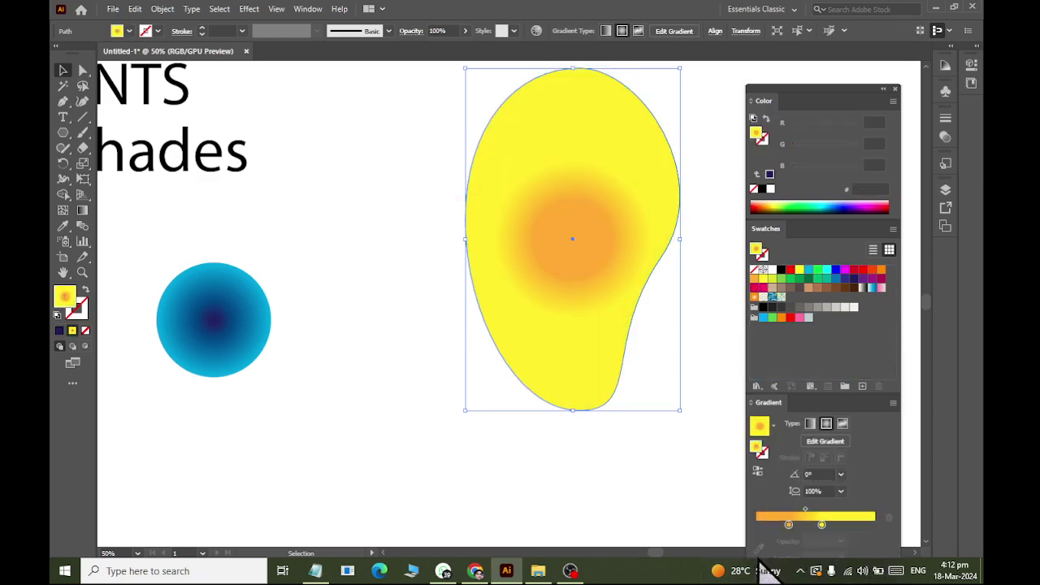
Step: Place the blob's yellow stop at the gradient's start and orange at its end, try the linear type and return to radial
drag(788, 525, 757, 525)
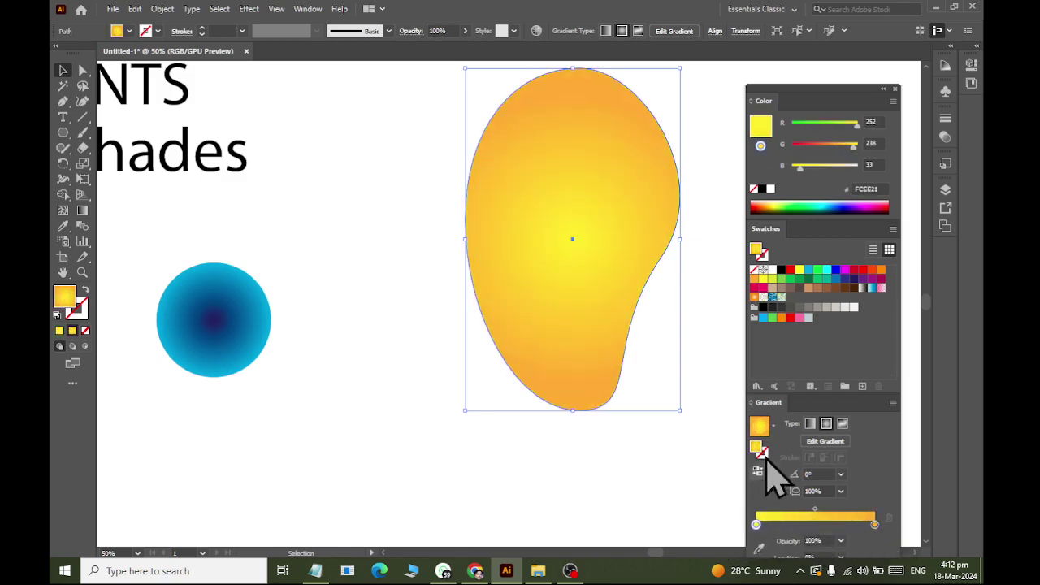
click(810, 424)
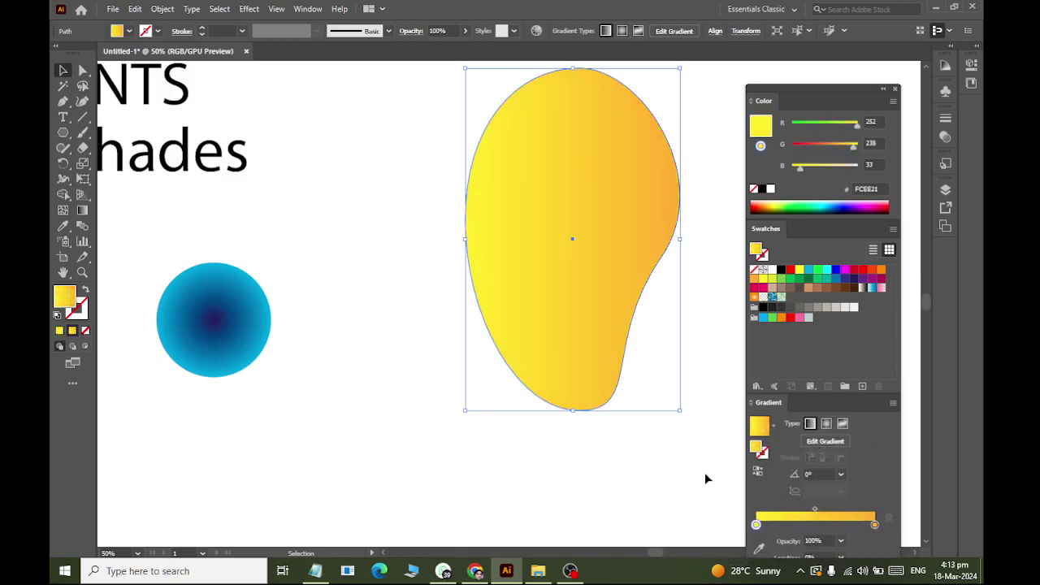
click(826, 423)
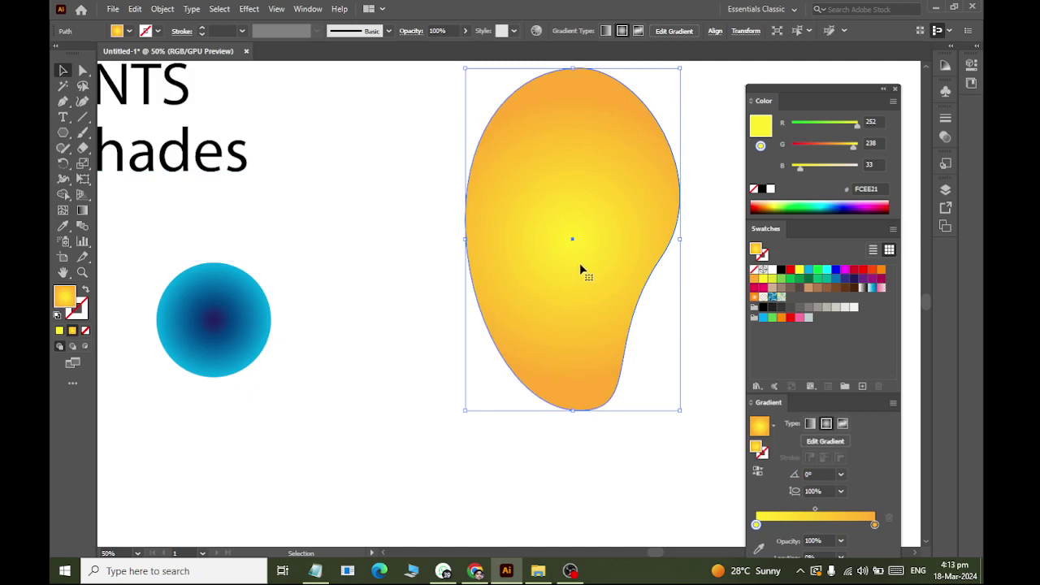
Step: Redraw the blob's radial gradient with the Gradient tool from its upper-left area down past the middle, at about -71°
click(83, 211)
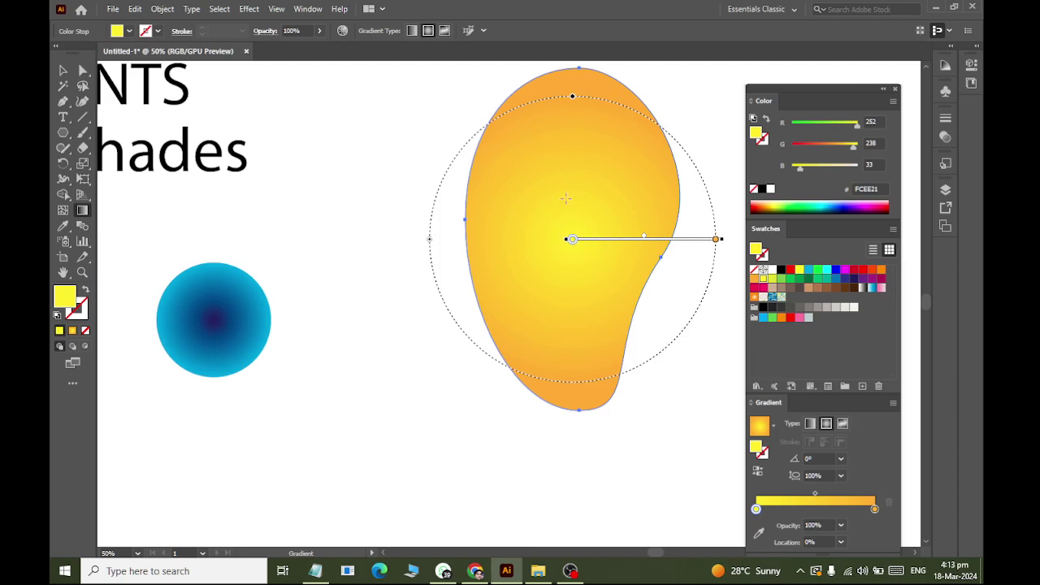
drag(541, 163, 586, 287)
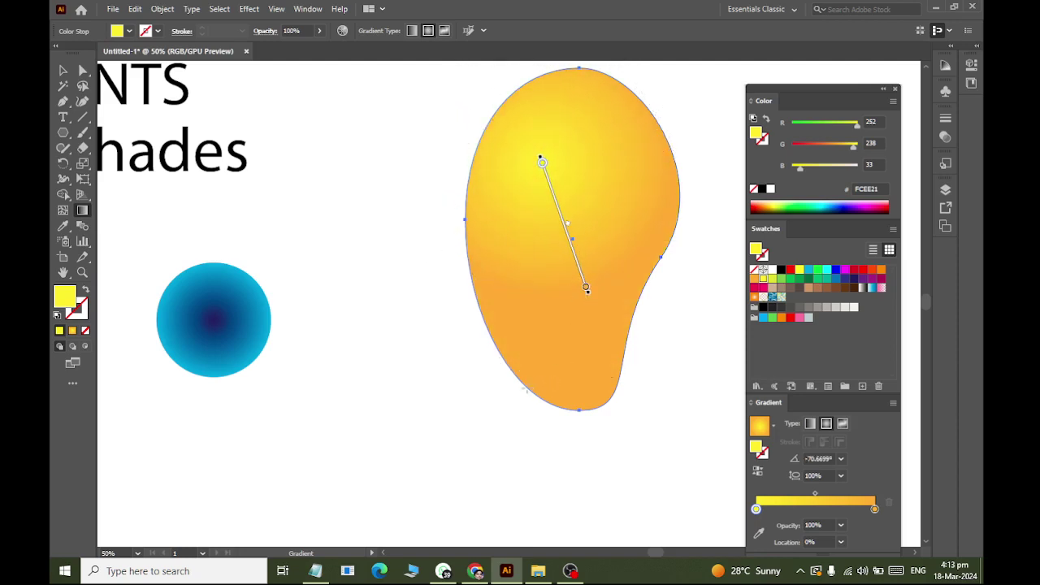
click(63, 70)
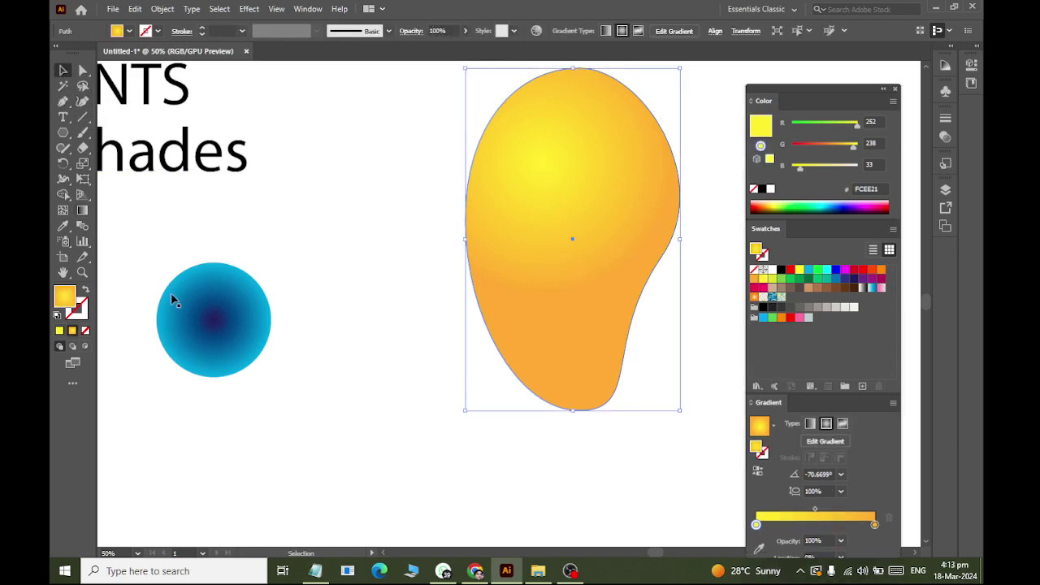
Step: Redraw the blue circle's radial gradient from its upper-left area toward the lower edge at about -65°, and deselect it
click(183, 327)
click(82, 210)
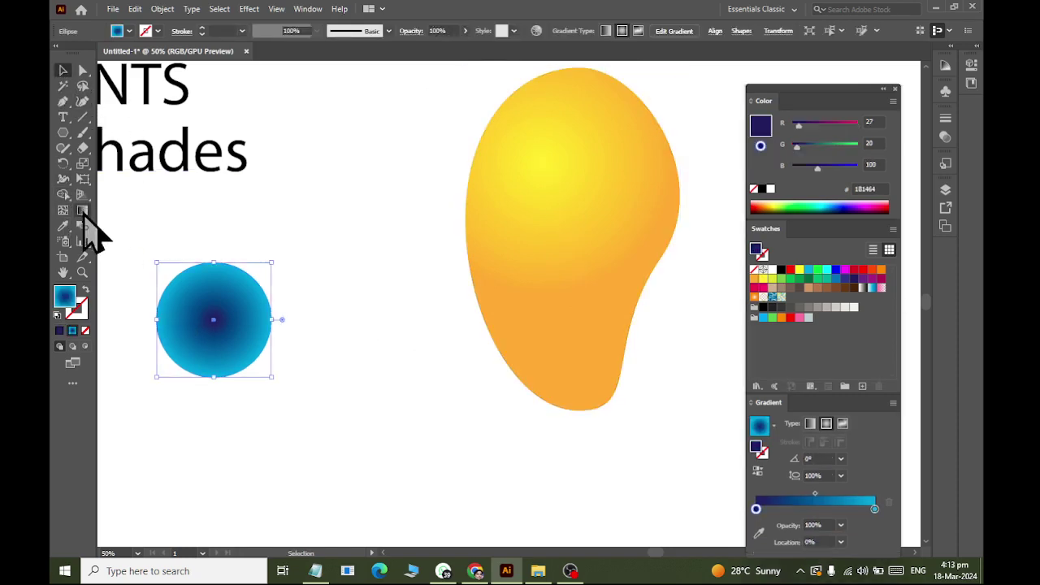
drag(192, 301, 225, 374)
click(63, 71)
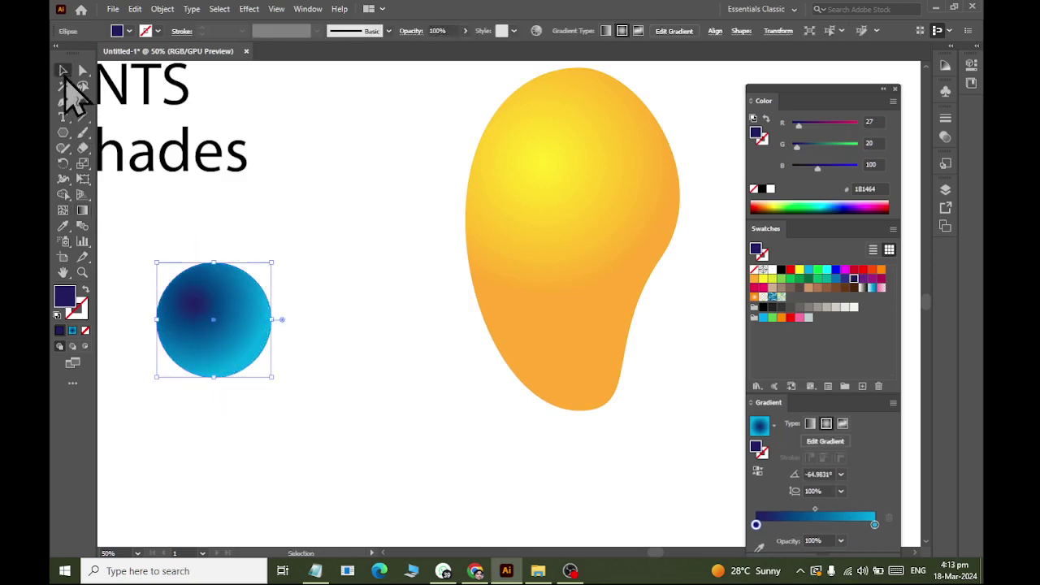
click(279, 188)
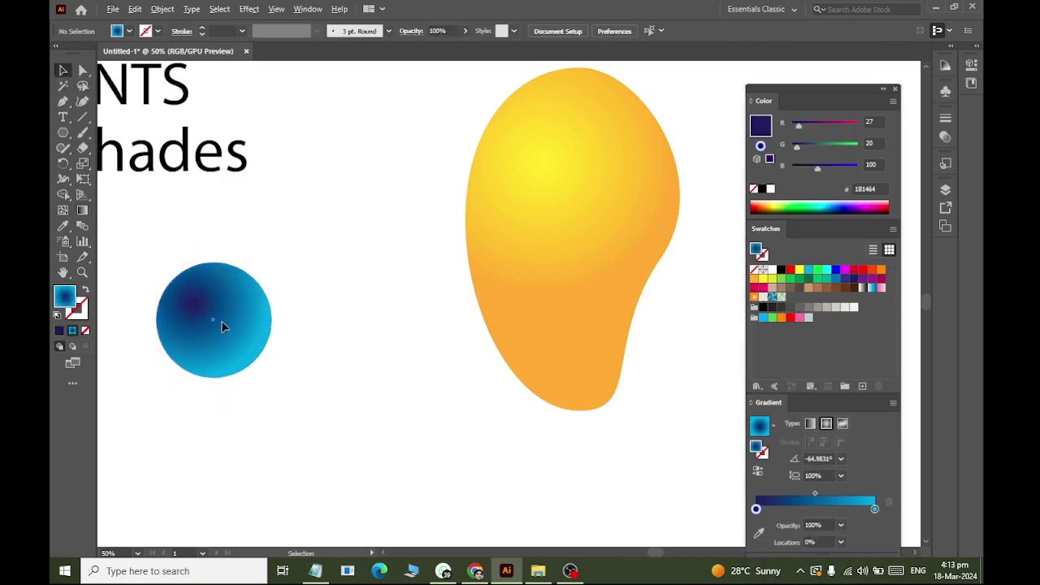
Step: Duplicate the blue circle up and to its right, and swap the copy's stops to light blue at the start and dark blue at the end
drag(224, 327, 349, 252)
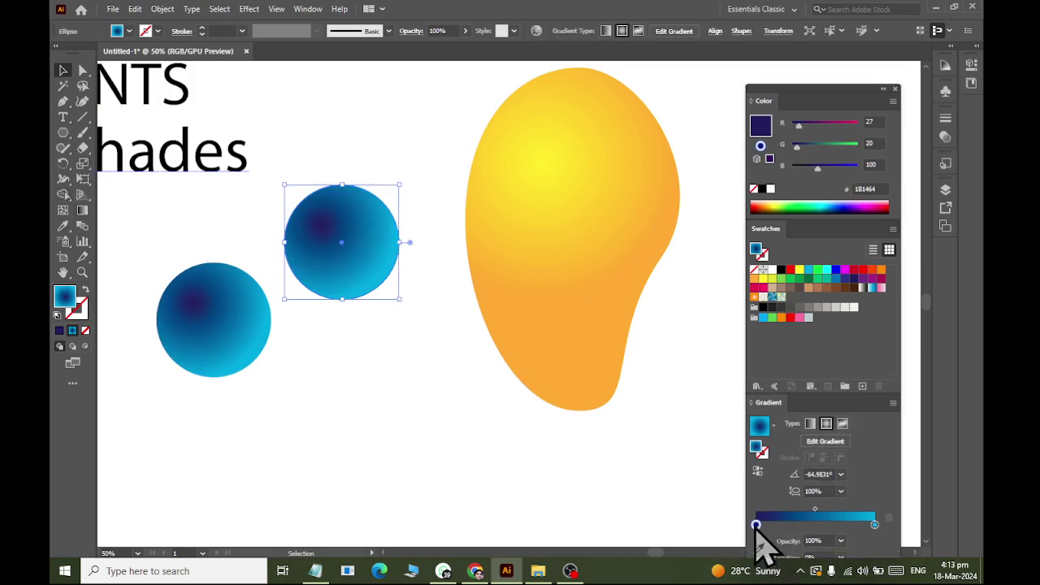
mouse_move(756, 525)
mouse_down()
mouse_move(842, 525)
mouse_move(756, 527)
mouse_up()
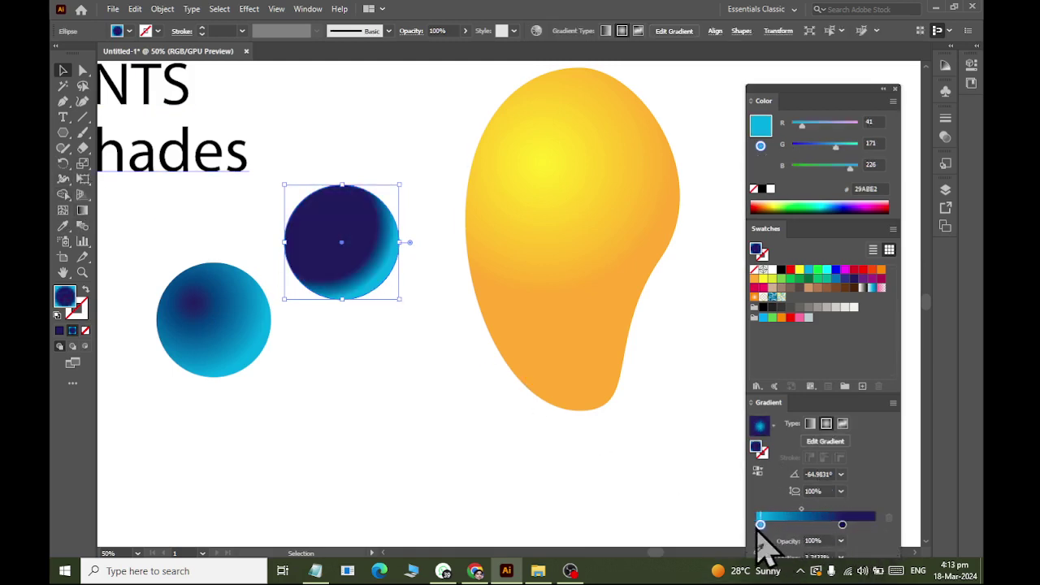
drag(841, 524, 900, 541)
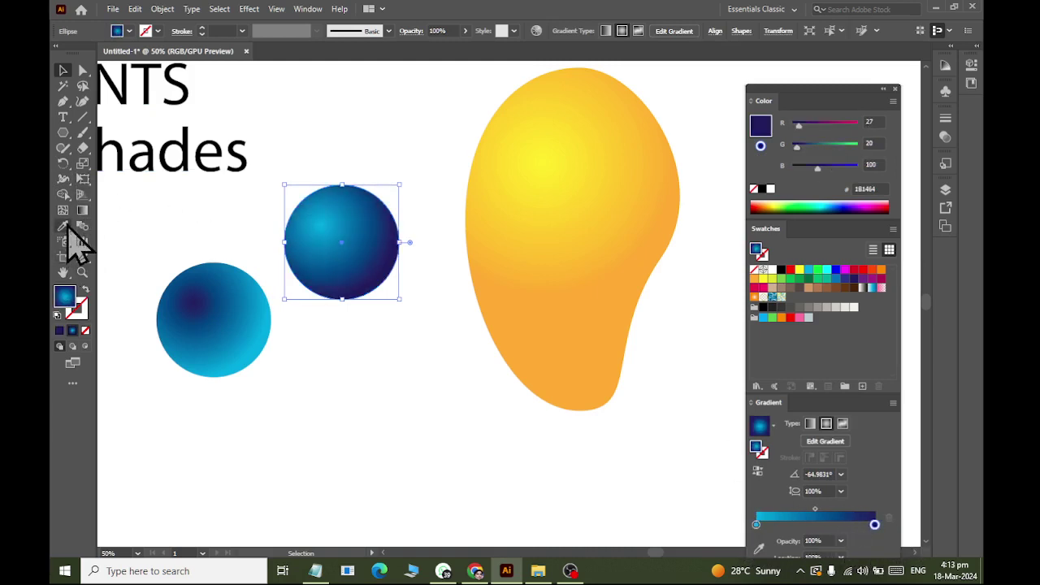
Step: Redraw the copied circle's radial gradient from its right side toward the lower left at about -149°, and deselect it
click(82, 209)
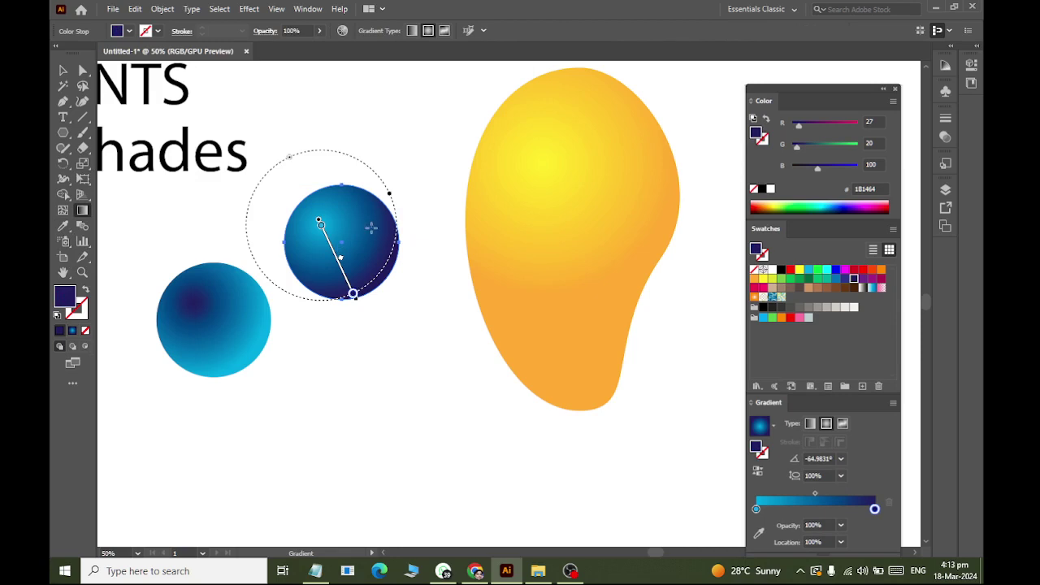
drag(374, 232, 302, 276)
click(63, 71)
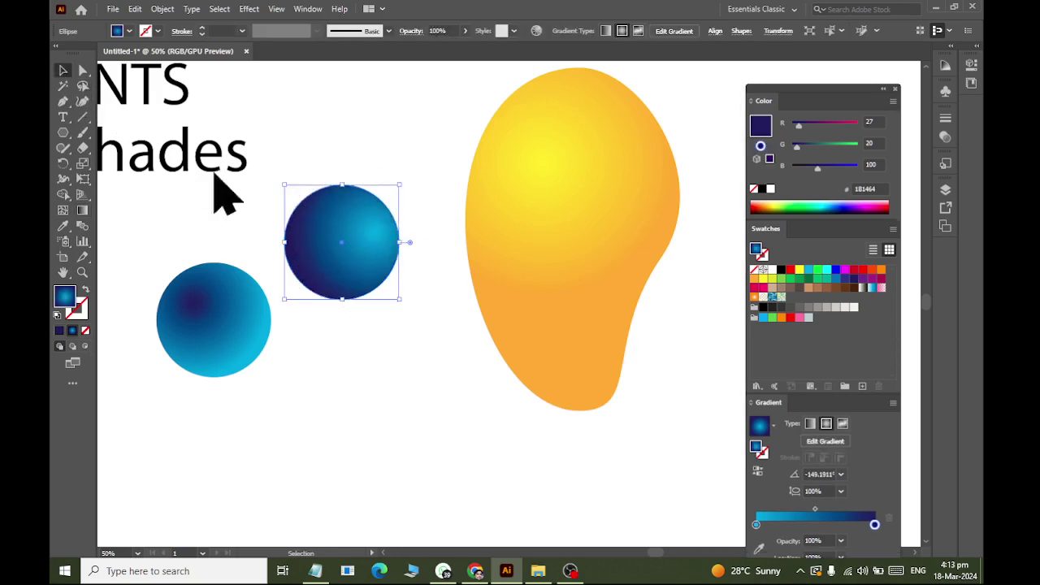
click(321, 371)
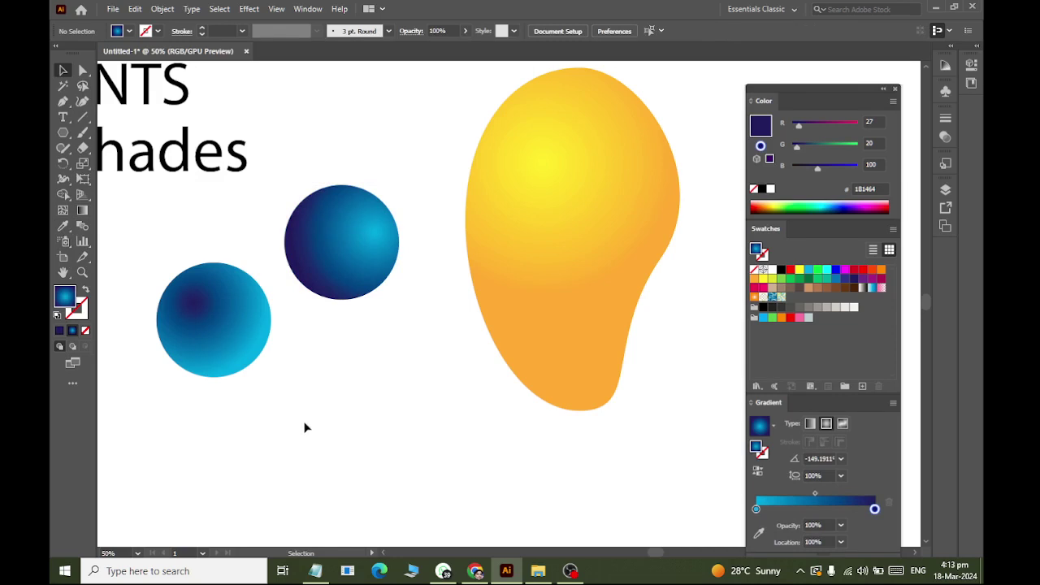
Step: Draw a 300 by 300 px circle in the empty area below the blue circles and move it up fully onto the artboard
scroll(305, 427, left, 10)
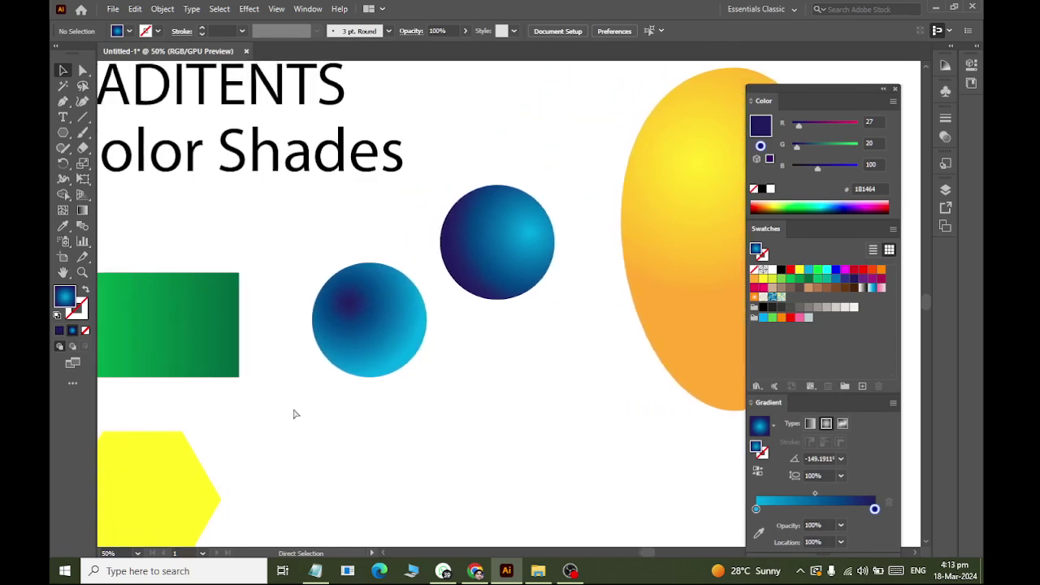
scroll(294, 414, left, 1)
scroll(294, 414, down, 3)
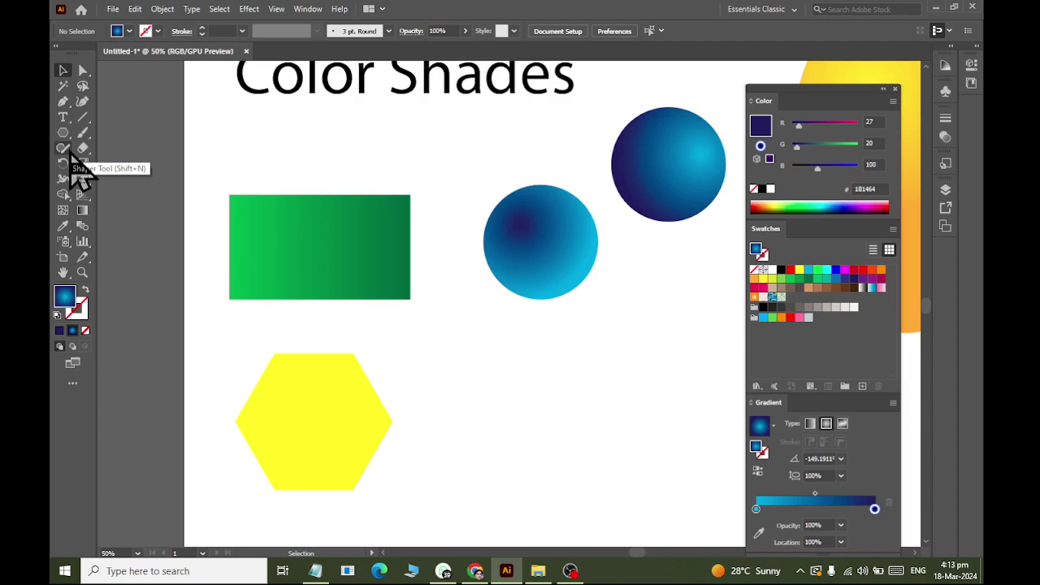
scroll(371, 233, right, 8)
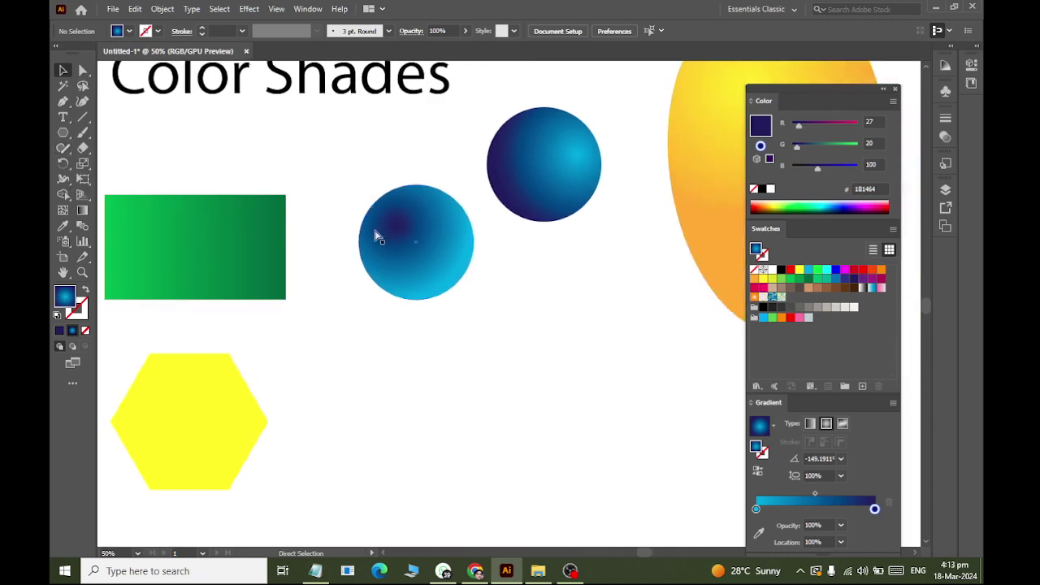
scroll(376, 333, down, 4)
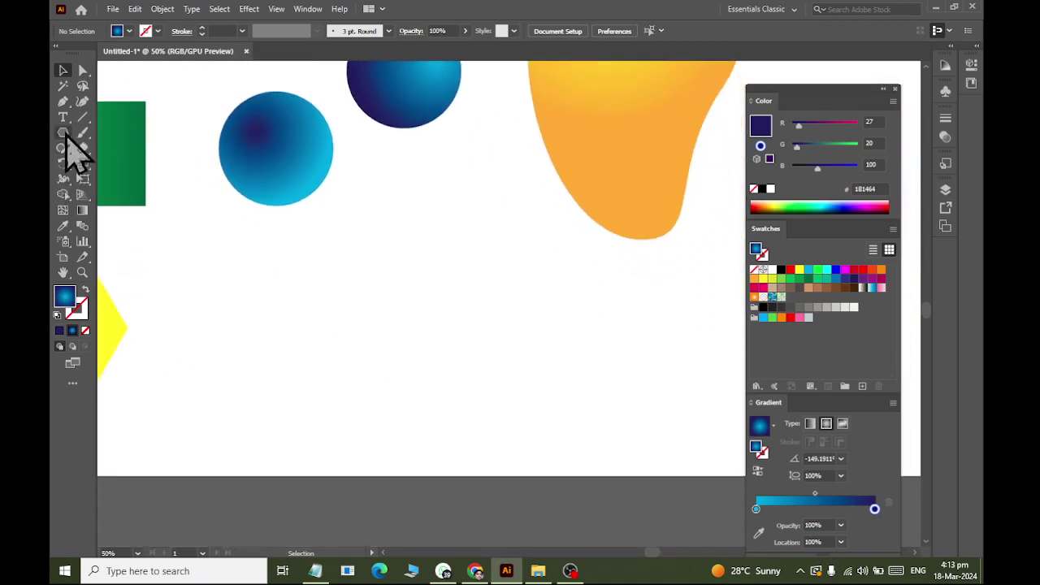
drag(65, 135, 98, 165)
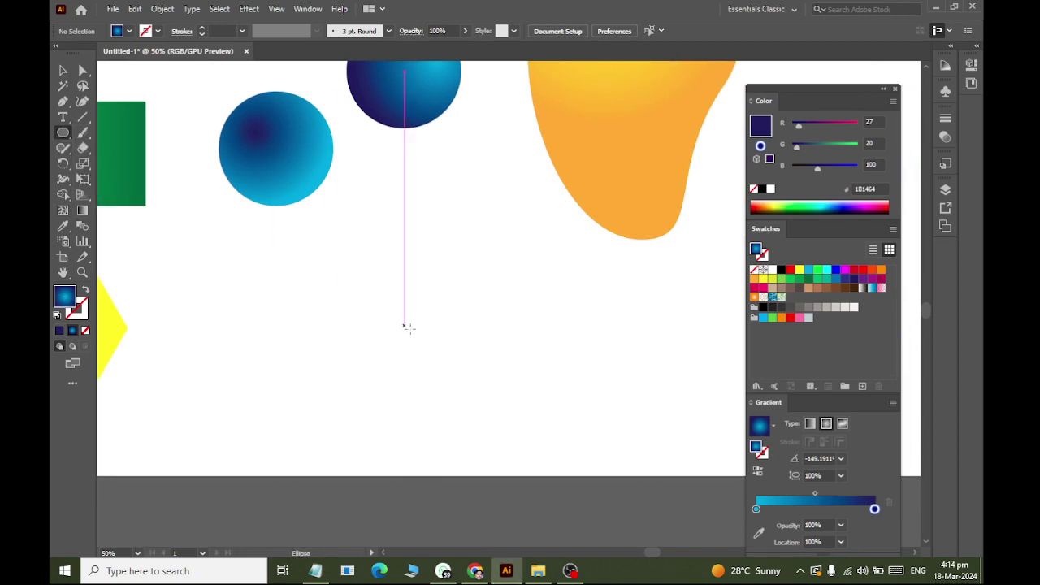
click(416, 316)
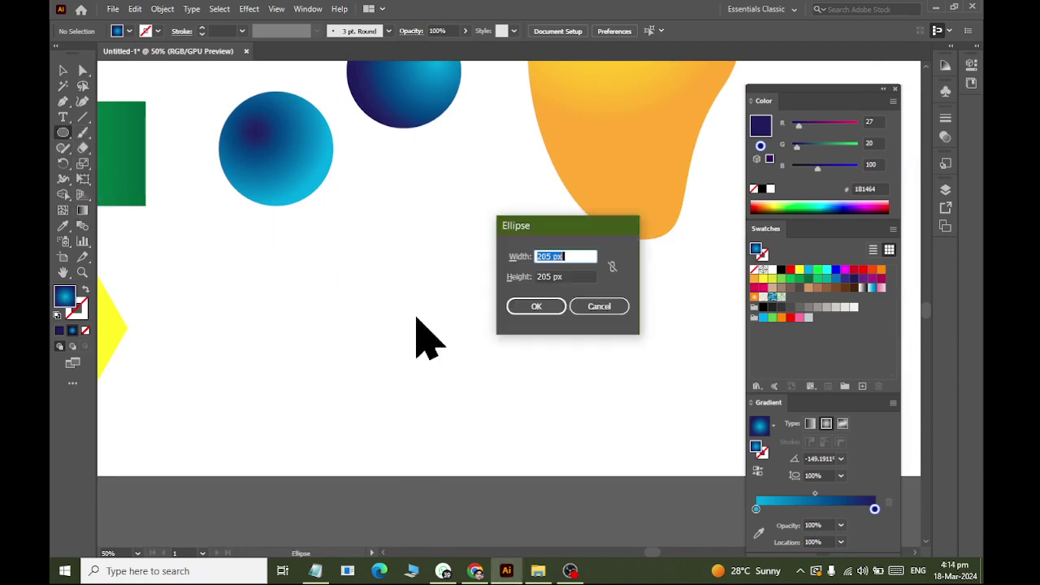
text(410)
key(Tab)
text(410)
key(Return)
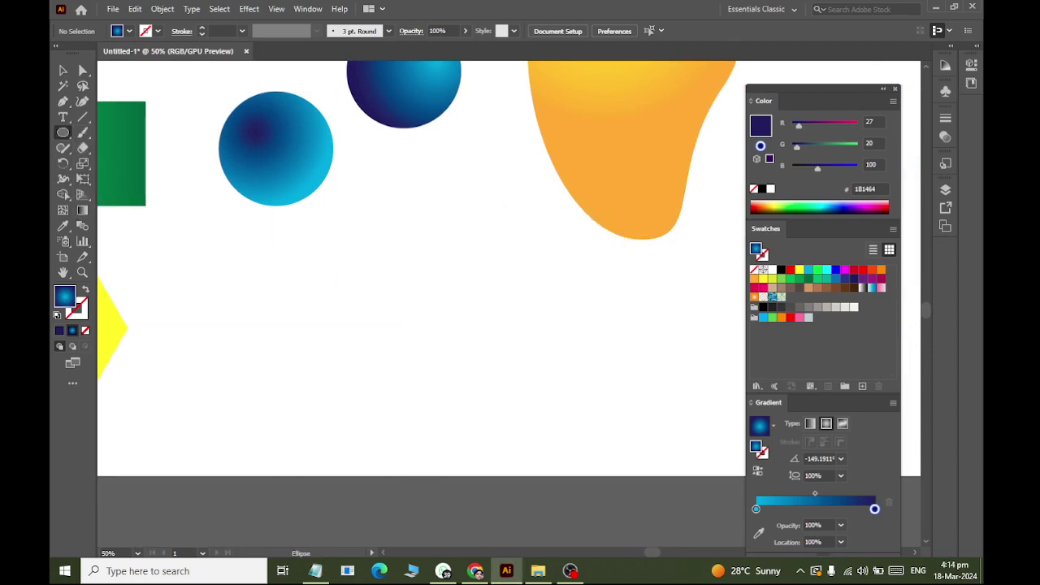
click(63, 70)
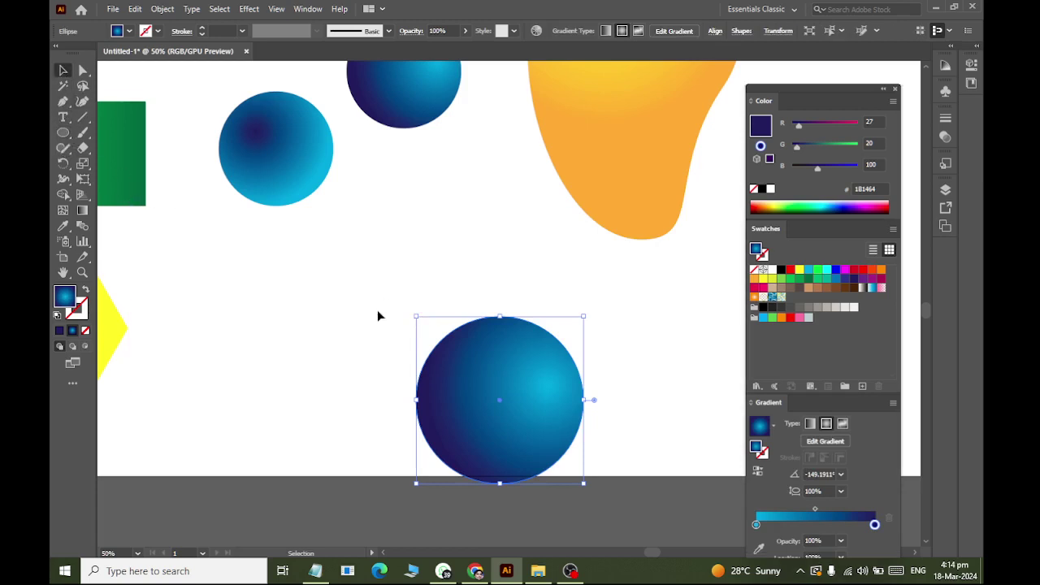
drag(512, 398, 450, 348)
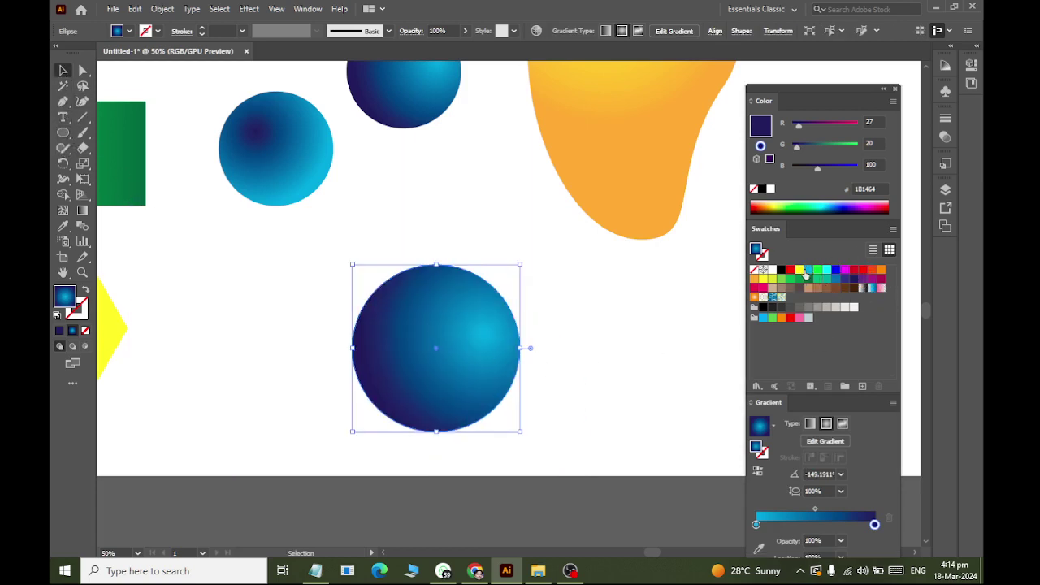
Step: Remove the large circle's fill, give it a black stroke, and deselect it
click(754, 271)
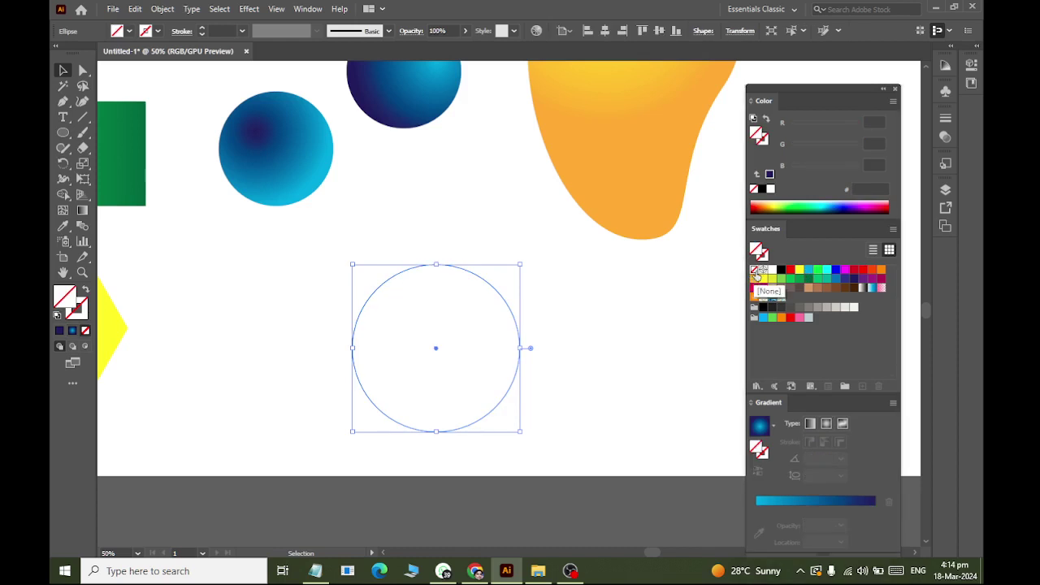
click(157, 31)
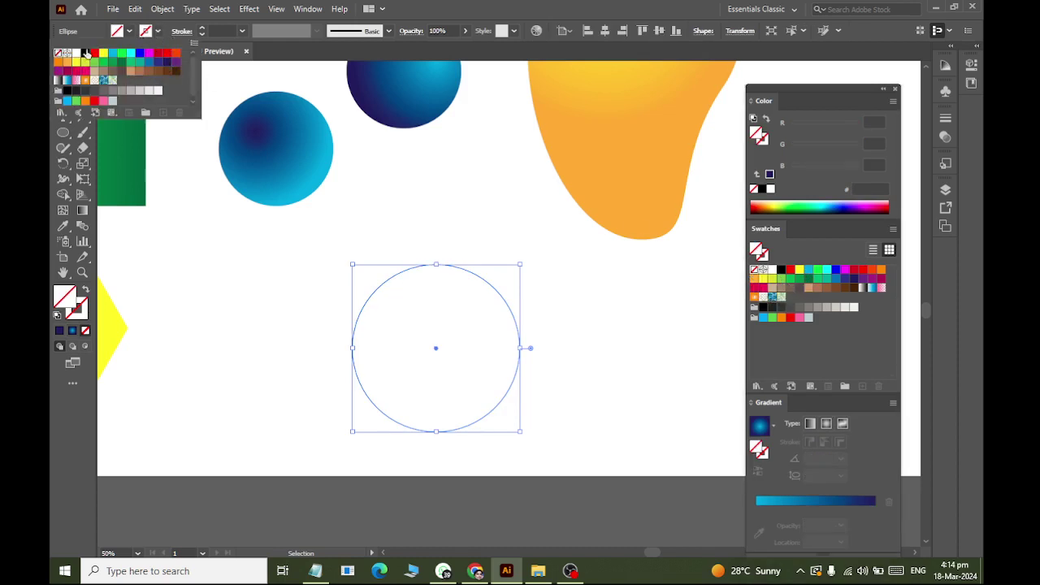
click(85, 54)
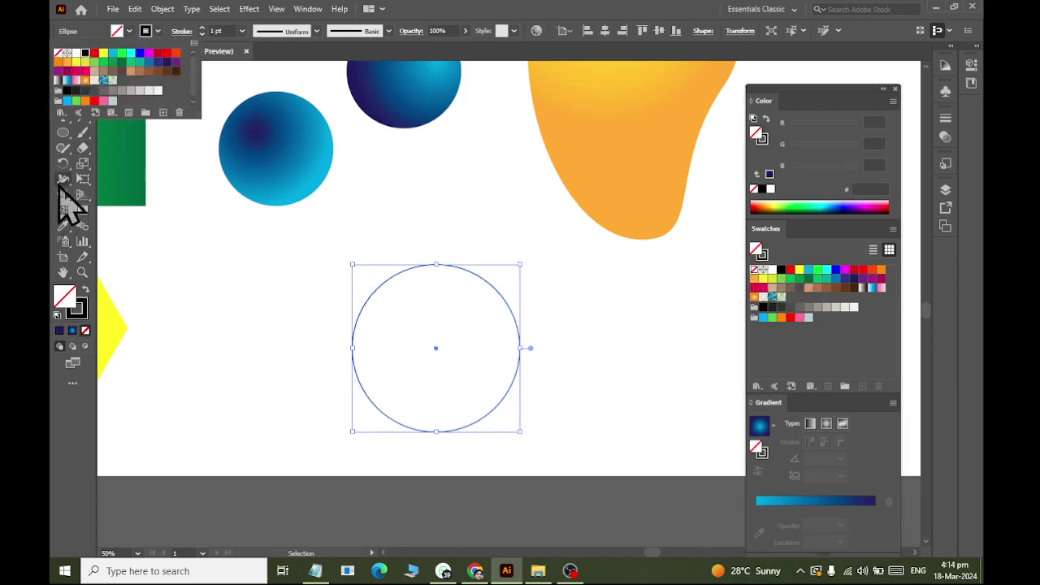
click(230, 295)
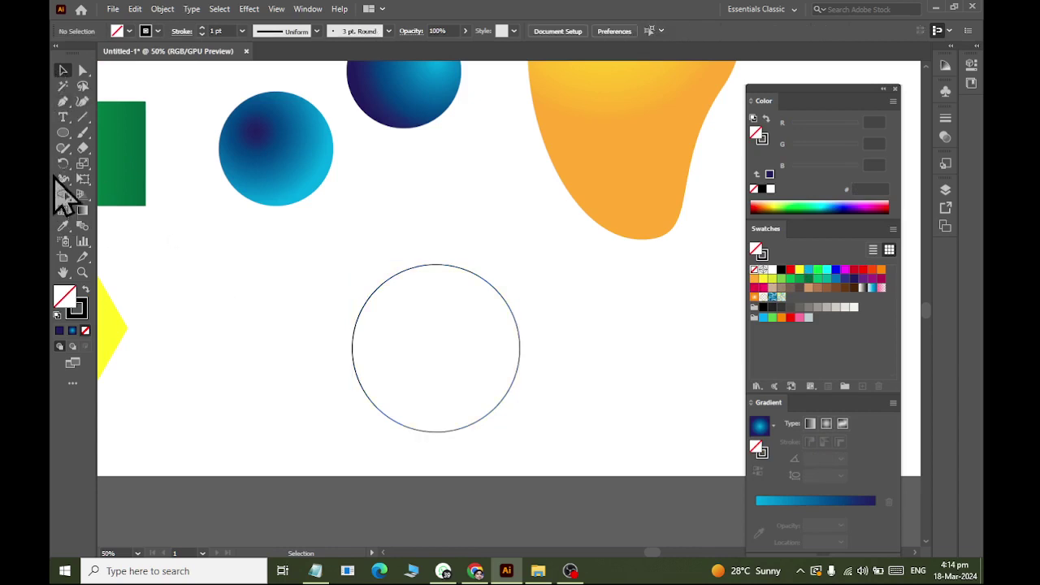
Step: Draw a 100 by 100 px circle beside the large outlined circle
click(63, 132)
click(231, 281)
text(100)
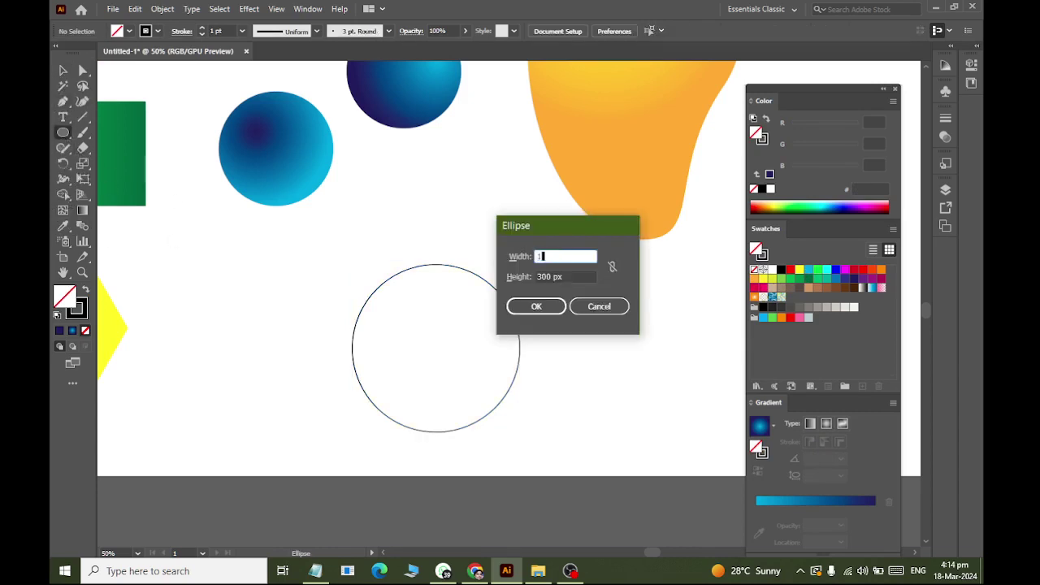
key(Tab)
text(100)
key(Return)
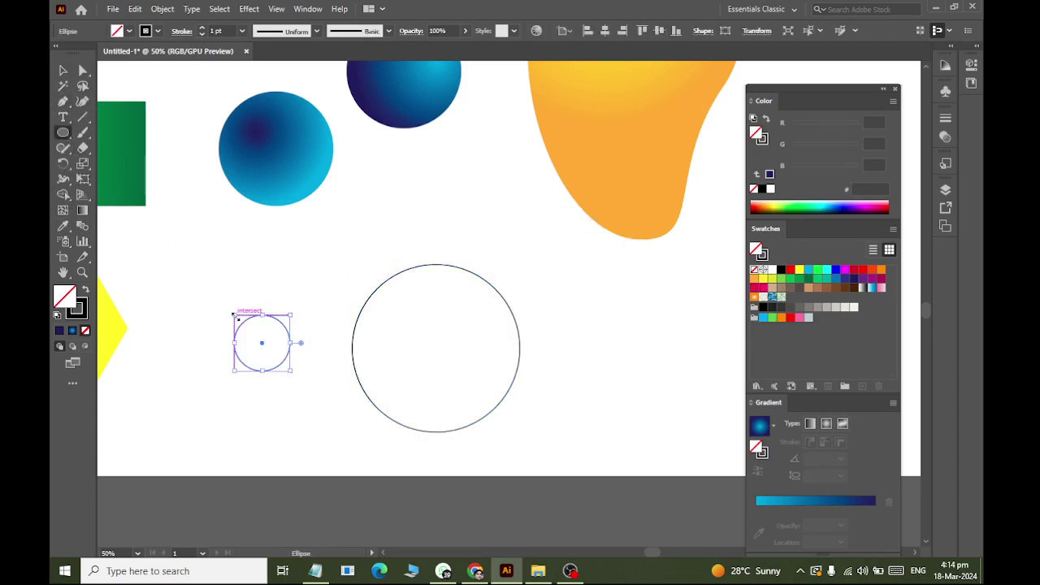
Step: Draw a 50 by 50 px circle to the upper left of the 100 px circle
click(179, 278)
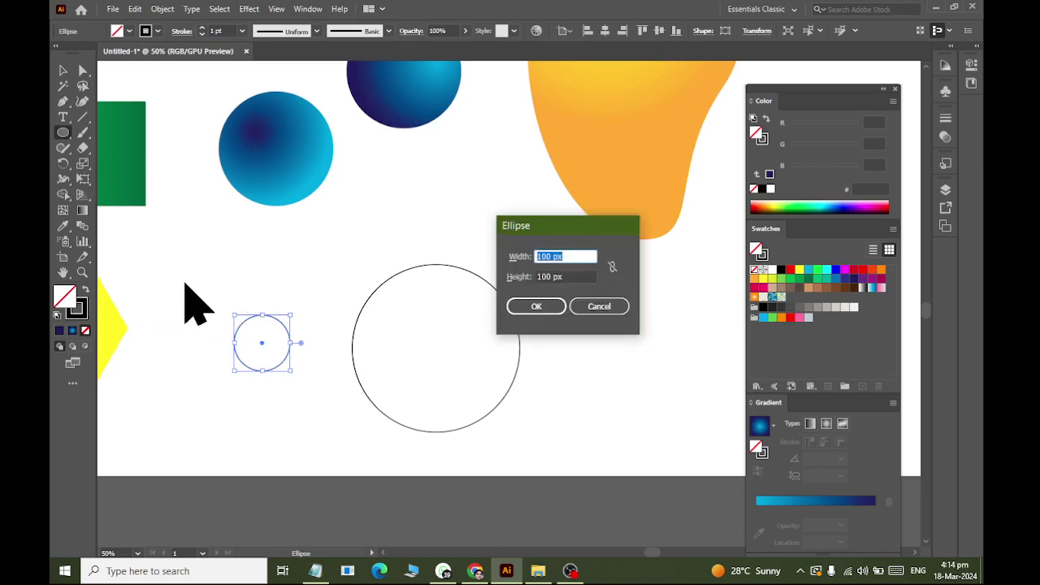
text(50)
key(Tab)
text(50)
key(Return)
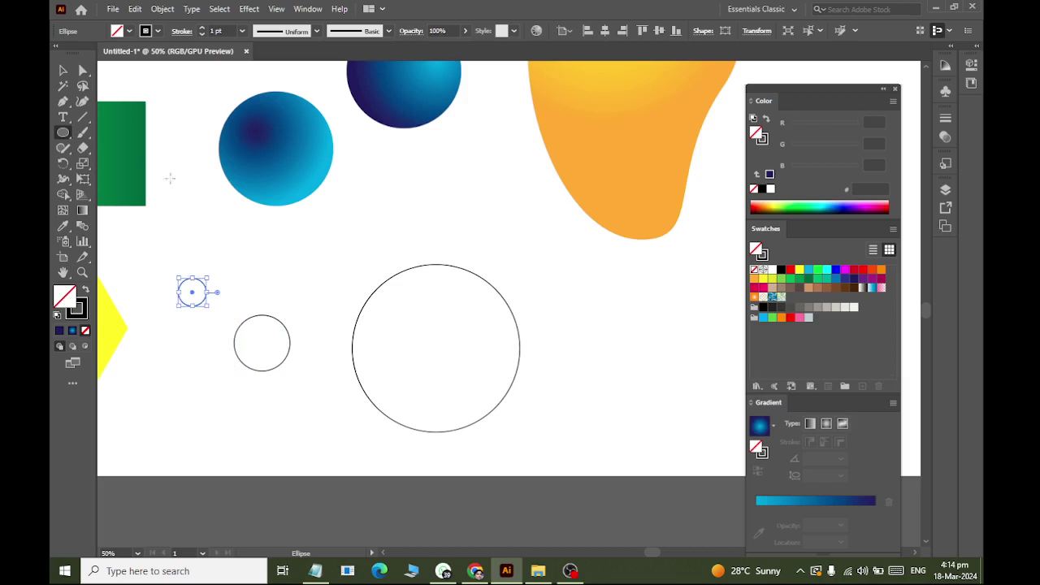
Step: Center the two smaller circles horizontally and vertically on the large circle, and deselect them
click(63, 71)
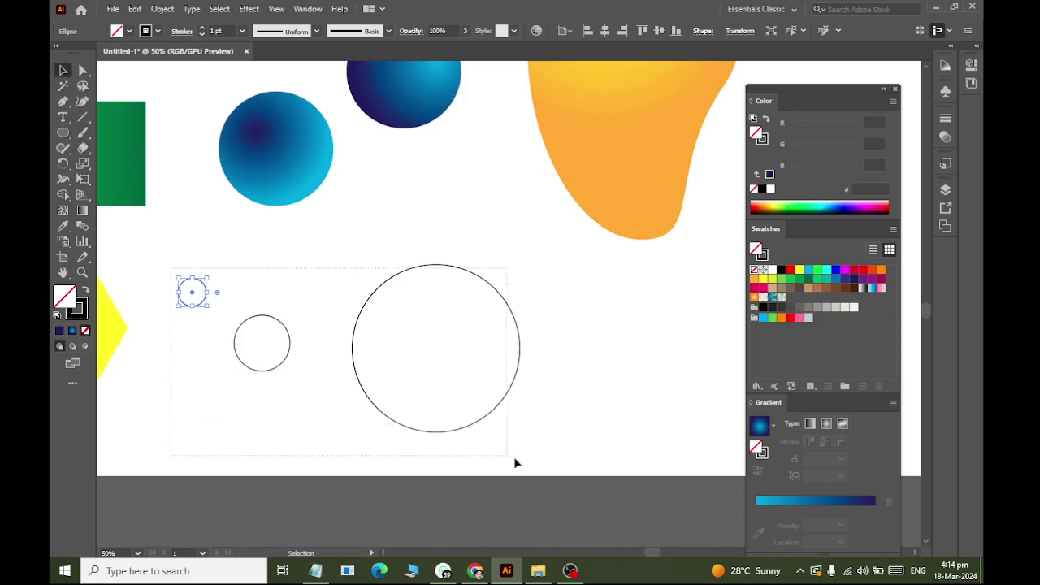
drag(514, 463, 512, 462)
click(502, 407)
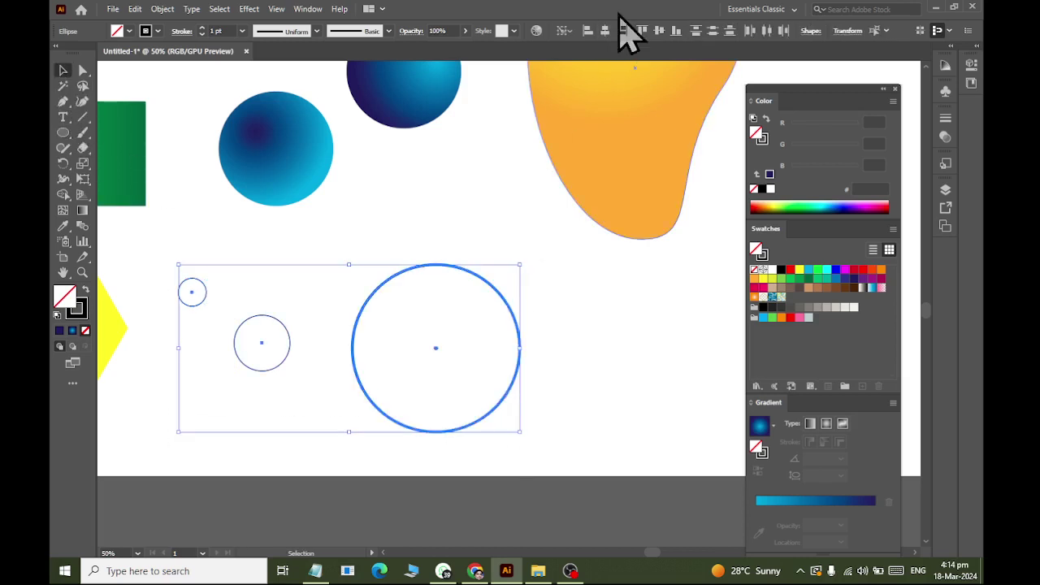
click(659, 31)
click(659, 31)
click(557, 390)
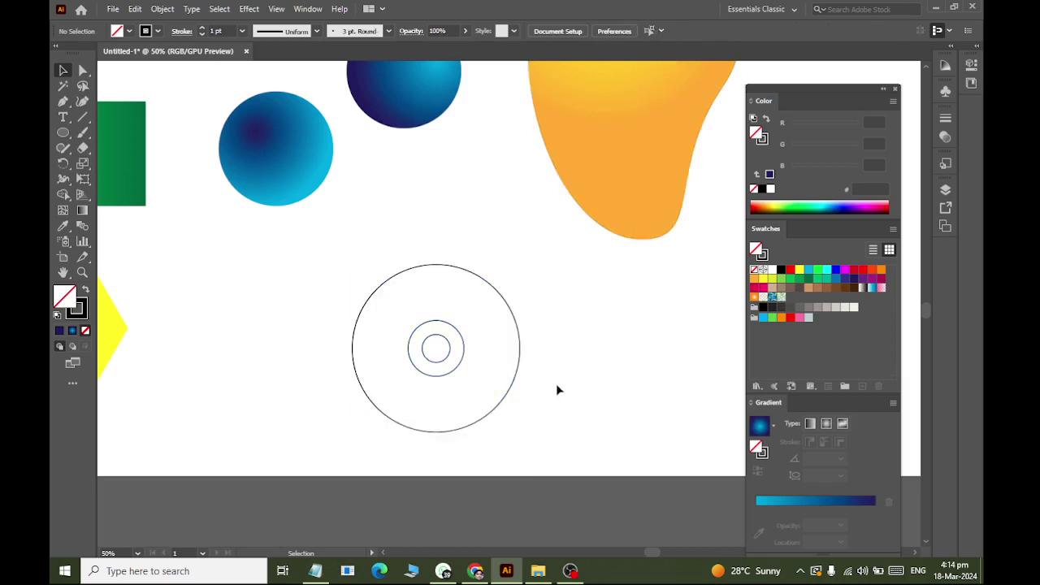
Step: Draw three straight lines from inside the middle ring out past the large circle, toward the upper right, lower left and upper left
click(83, 118)
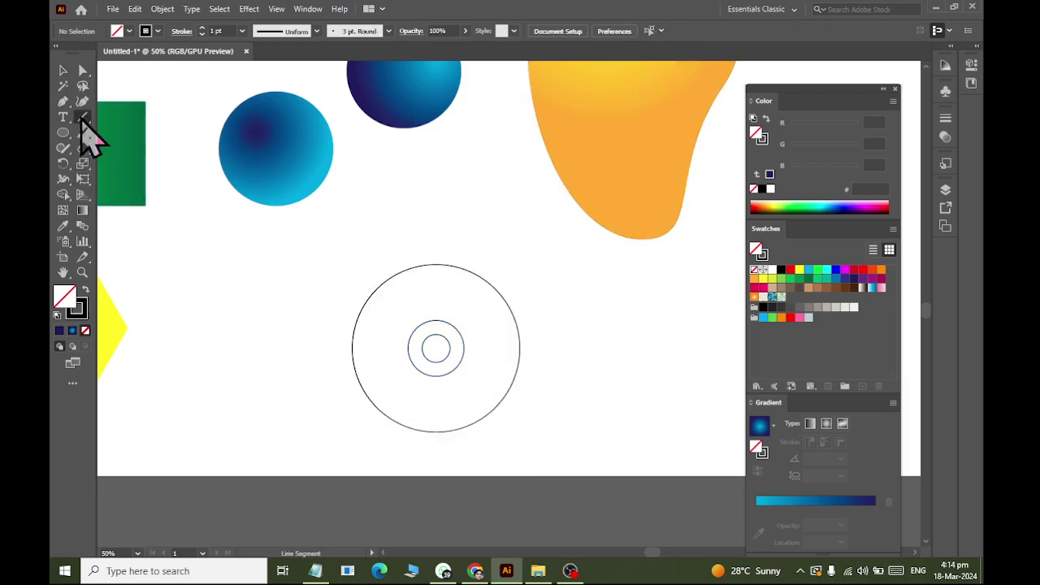
scroll(422, 351, up, 2)
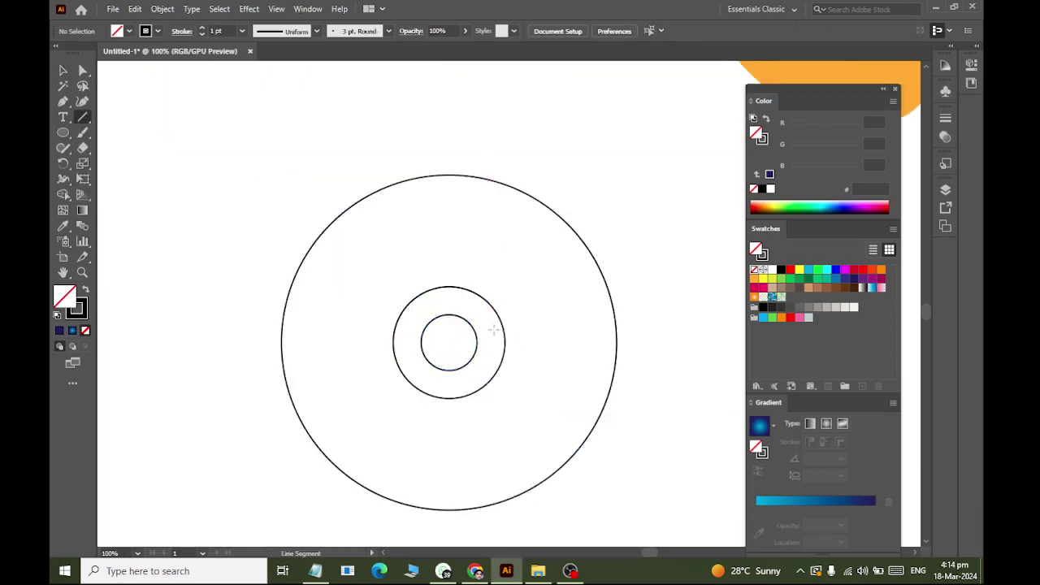
drag(493, 329, 677, 257)
drag(448, 384, 375, 538)
drag(406, 348, 190, 221)
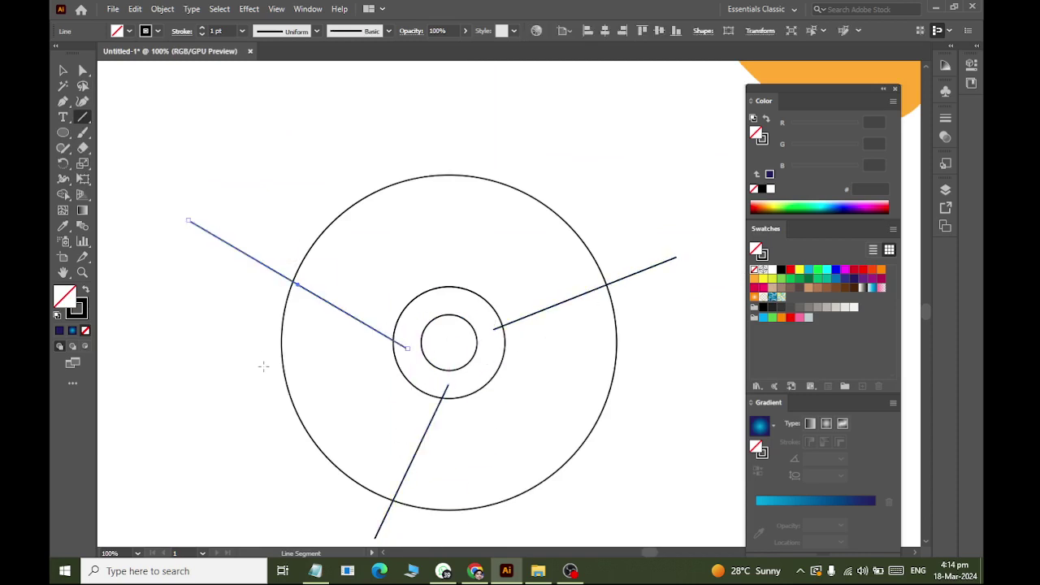
key(ctrl+z)
drag(413, 325, 271, 216)
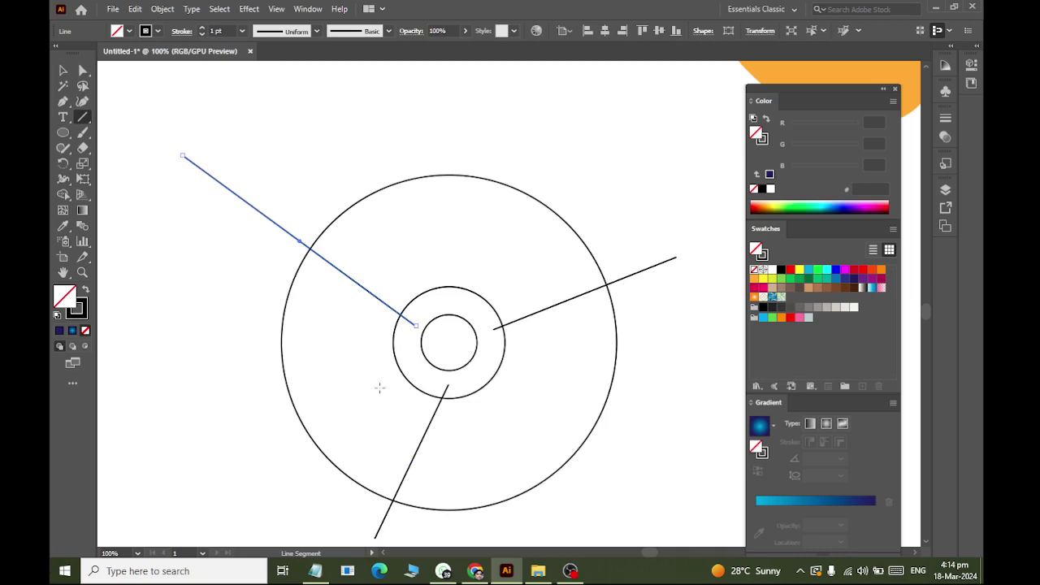
Step: Select all three circles and lines, and erase the line ends outside the large circle with the Shape Builder tool
scroll(378, 387, down, 1)
alt+scroll(418, 348, down, 1)
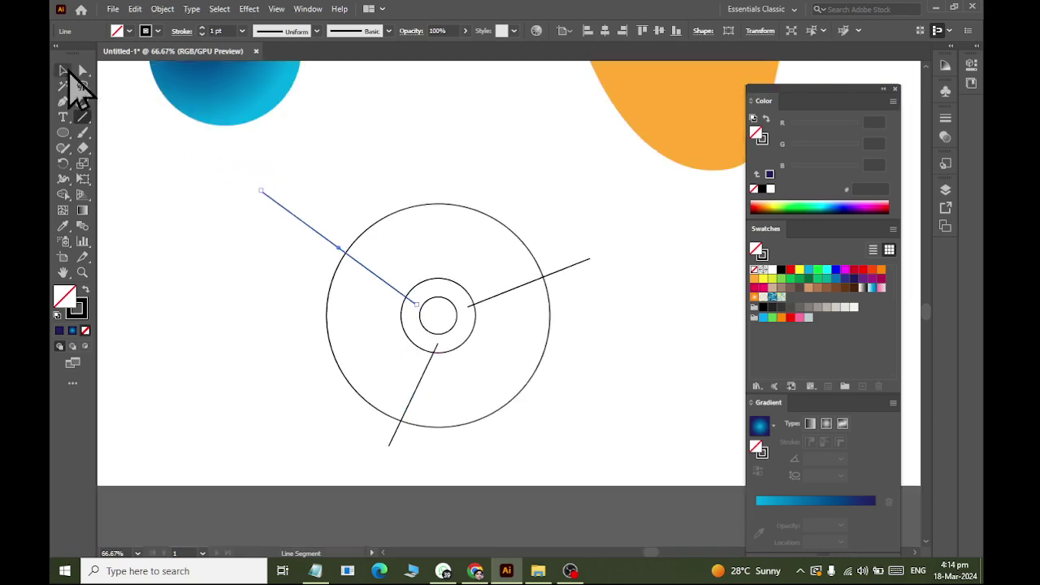
click(64, 71)
click(631, 501)
key(ctrl+a)
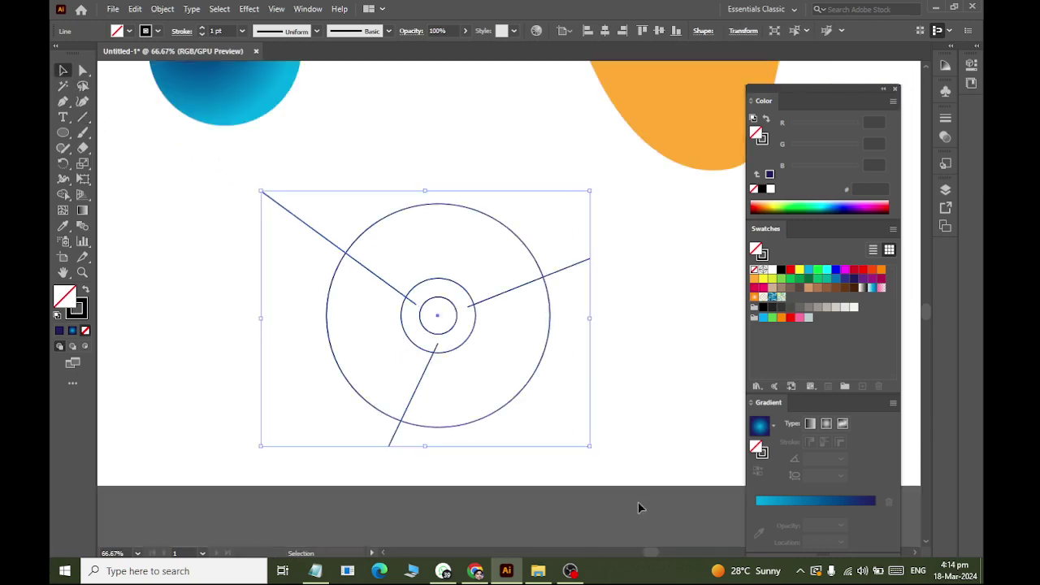
alt+scroll(591, 406, up, 1)
scroll(441, 344, left, 1)
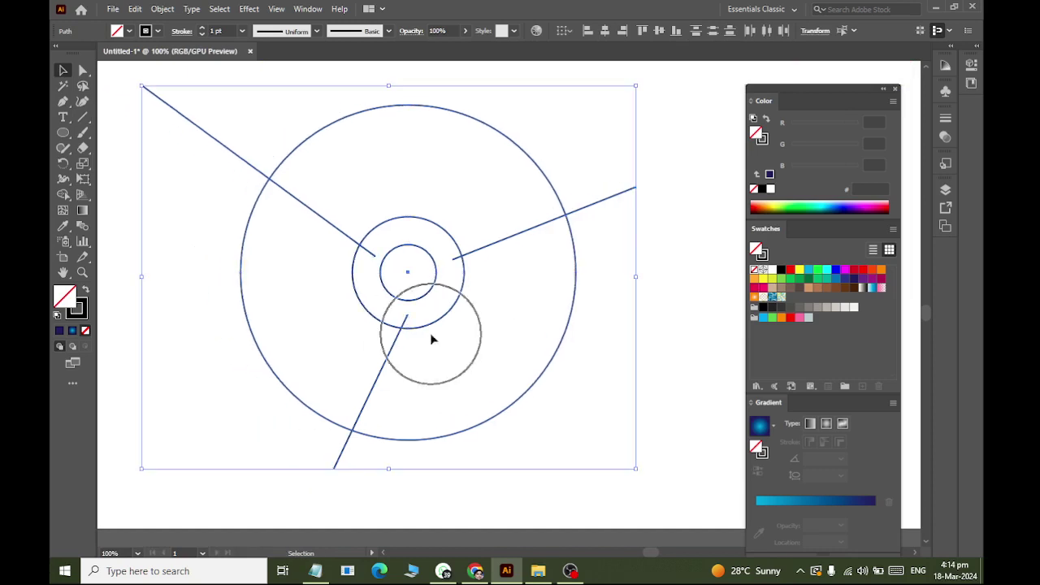
click(63, 195)
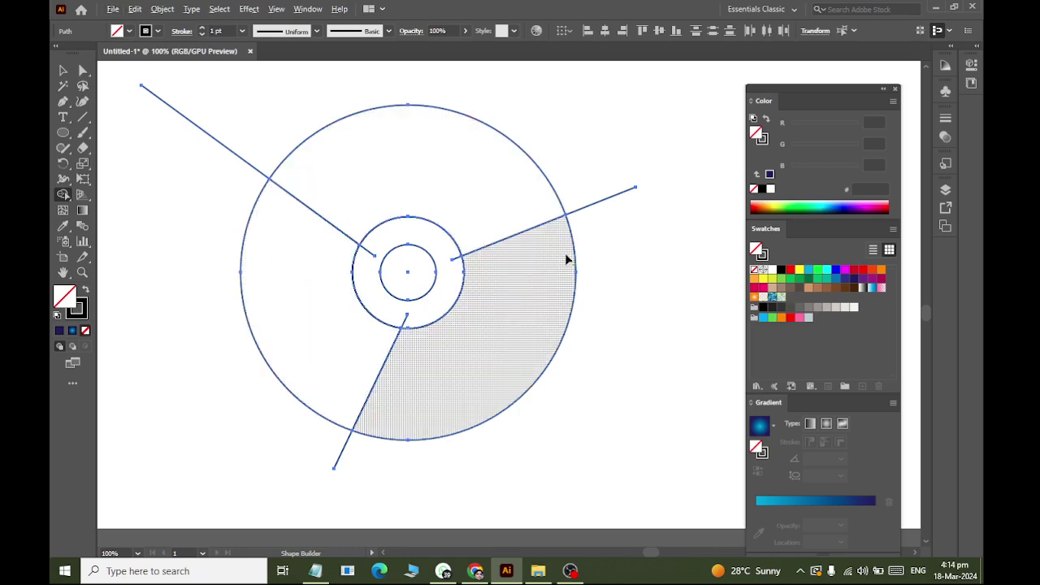
alt+click(215, 138)
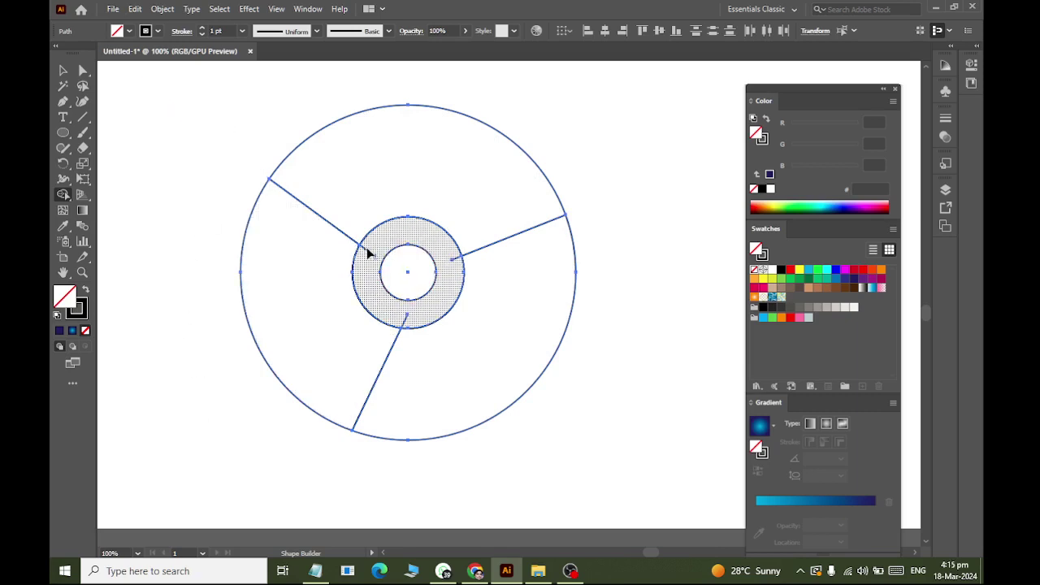
Step: Erase the ends of the upper-left and lower lines that stick into the middle ring with the Shape Builder tool
scroll(363, 255, up, 6)
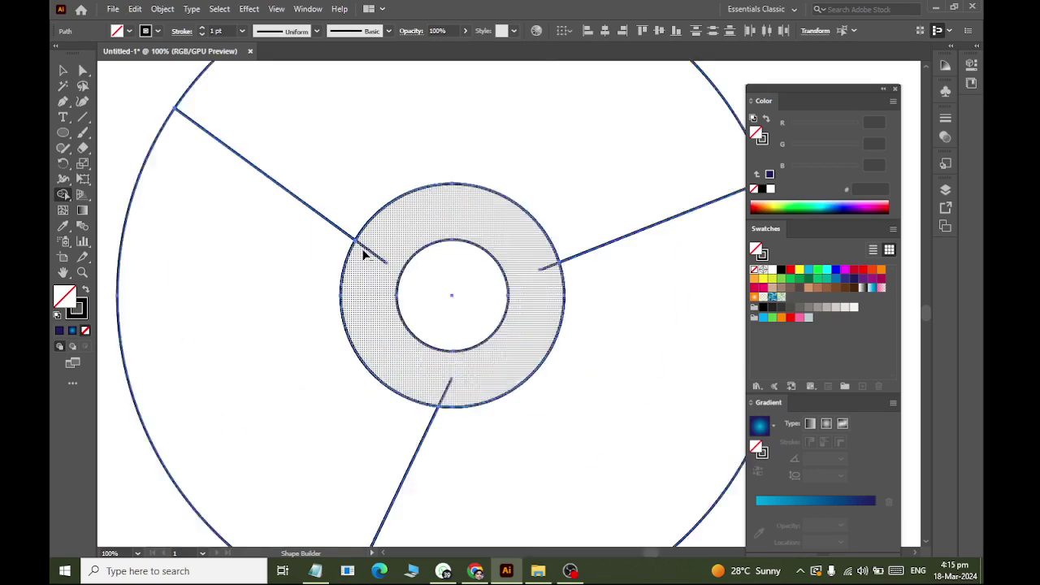
alt+click(370, 259)
scroll(377, 266, down, 6)
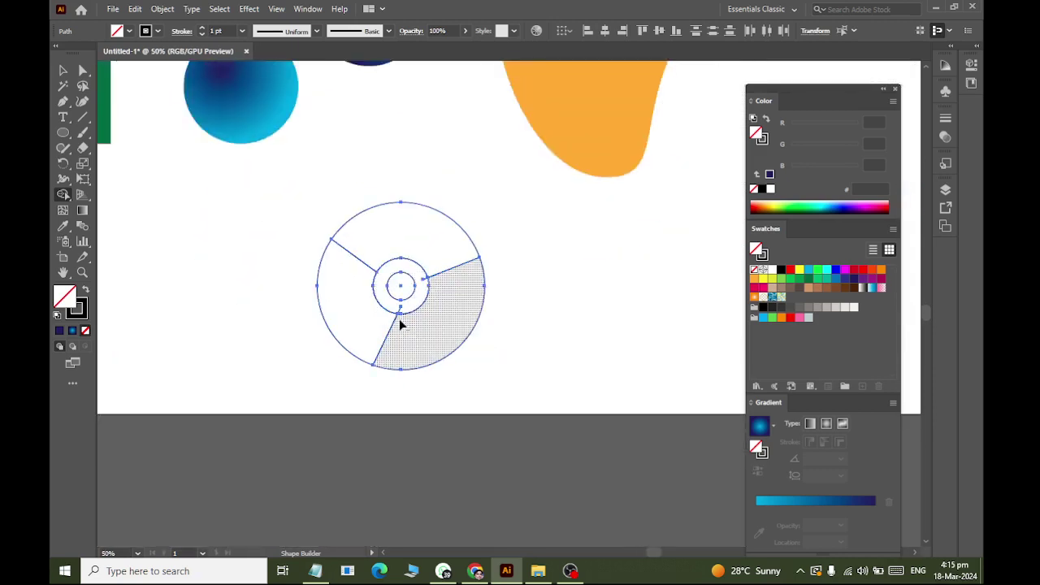
scroll(401, 325, up, 6)
scroll(406, 287, up, 2)
alt+click(395, 107)
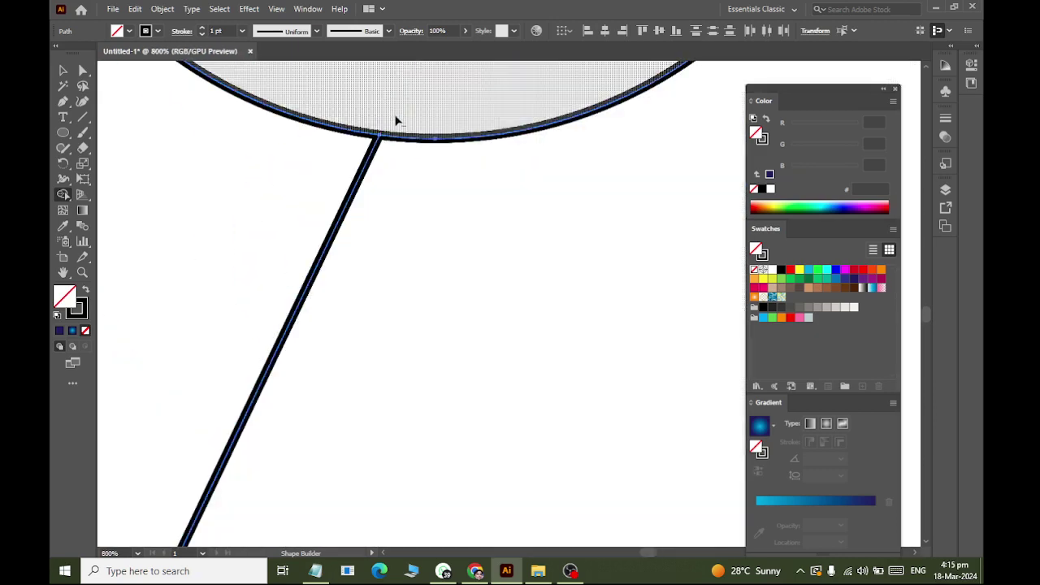
Step: Erase the end of the upper-right line that sticks into the middle ring with the Shape Builder tool
scroll(525, 253, down, 3)
scroll(527, 116, up, 3)
scroll(484, 157, down, 2)
scroll(399, 76, down, 2)
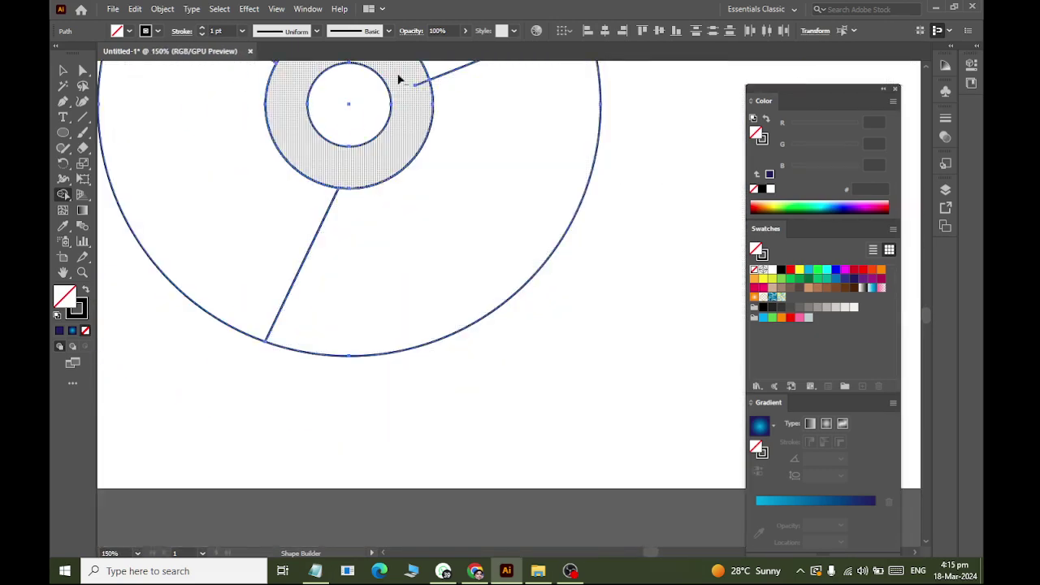
scroll(425, 76, up, 4)
scroll(332, 100, down, 3)
scroll(330, 92, up, 1)
scroll(328, 86, down, 2)
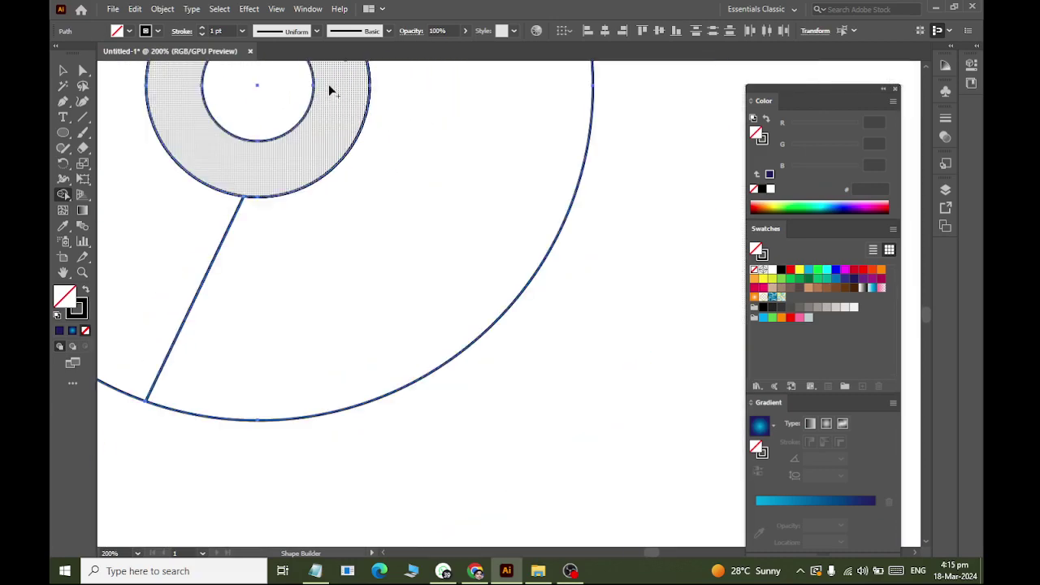
scroll(339, 143, up, 3)
scroll(355, 200, up, 1)
scroll(349, 191, up, 5)
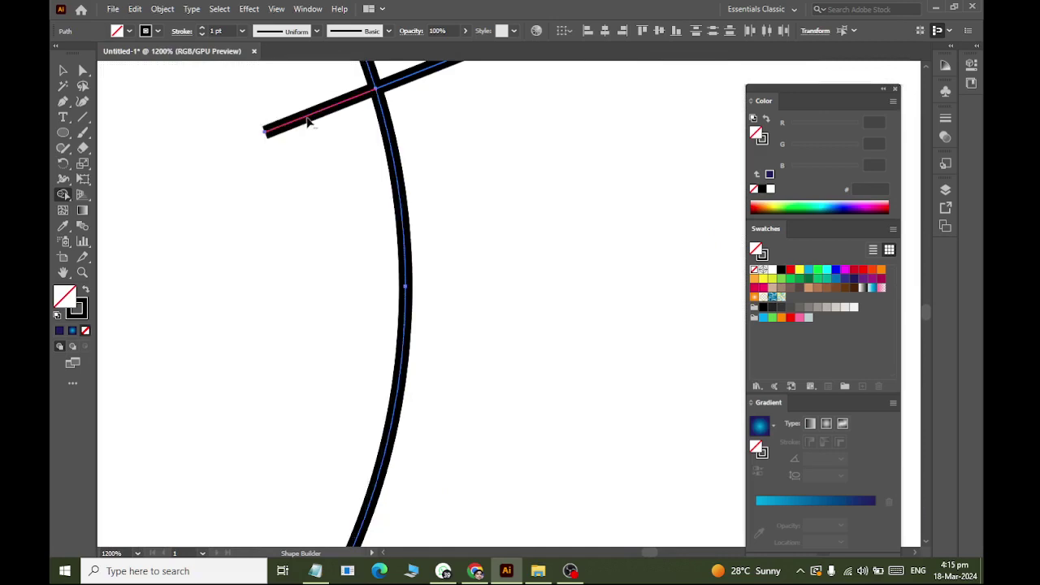
alt+click(304, 122)
scroll(307, 149, down, 9)
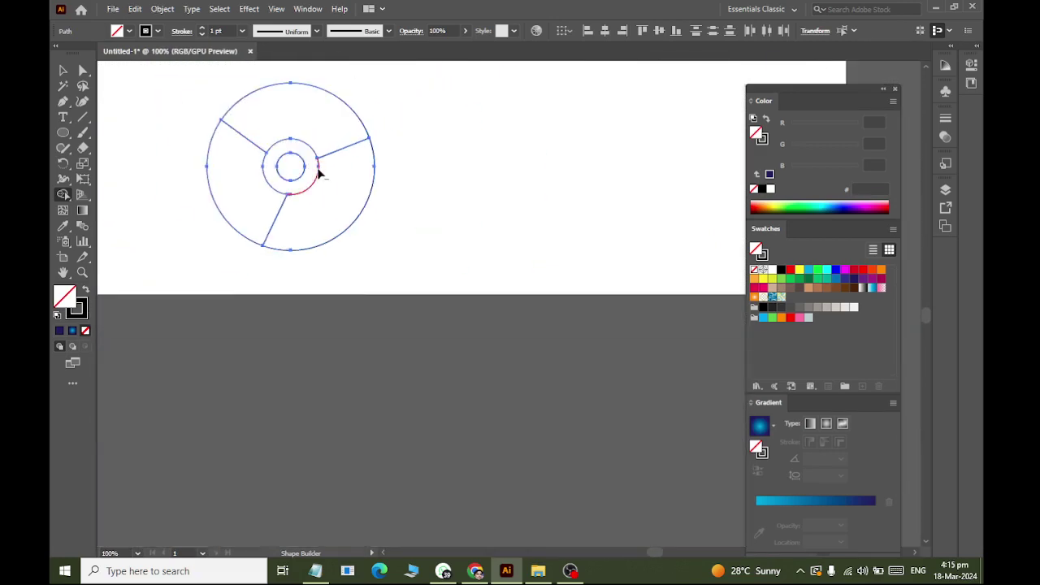
scroll(262, 106, up, 1)
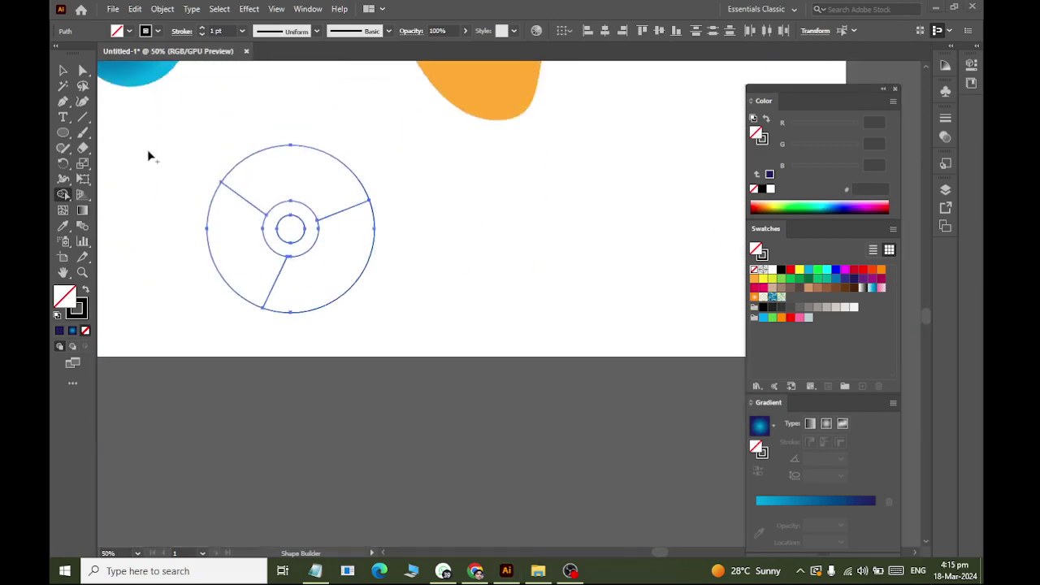
Step: Deselect the disc artwork, select only its top segment and fill it with red
key(super)
key(super)
key(v)
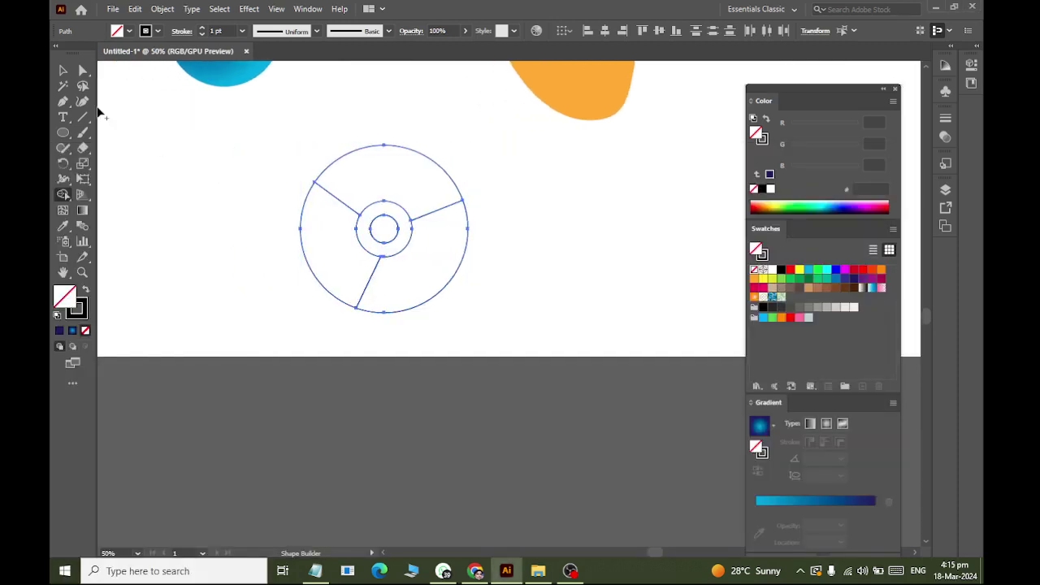
click(65, 71)
click(295, 316)
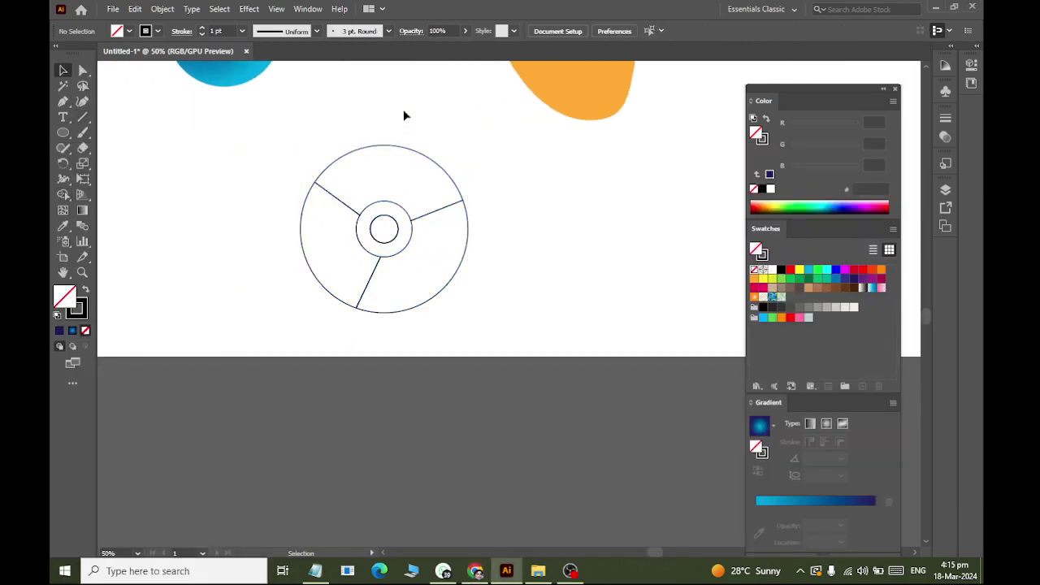
drag(404, 115, 398, 195)
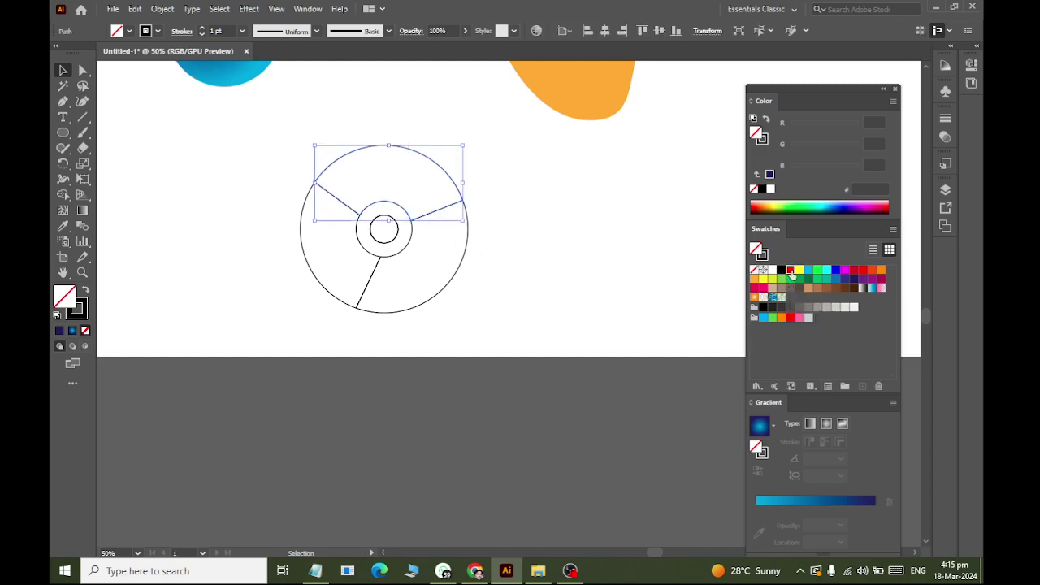
click(791, 270)
Step: Fill the disc's lower-right segment with yellow and its left segment with green, and deselect
drag(501, 325, 436, 255)
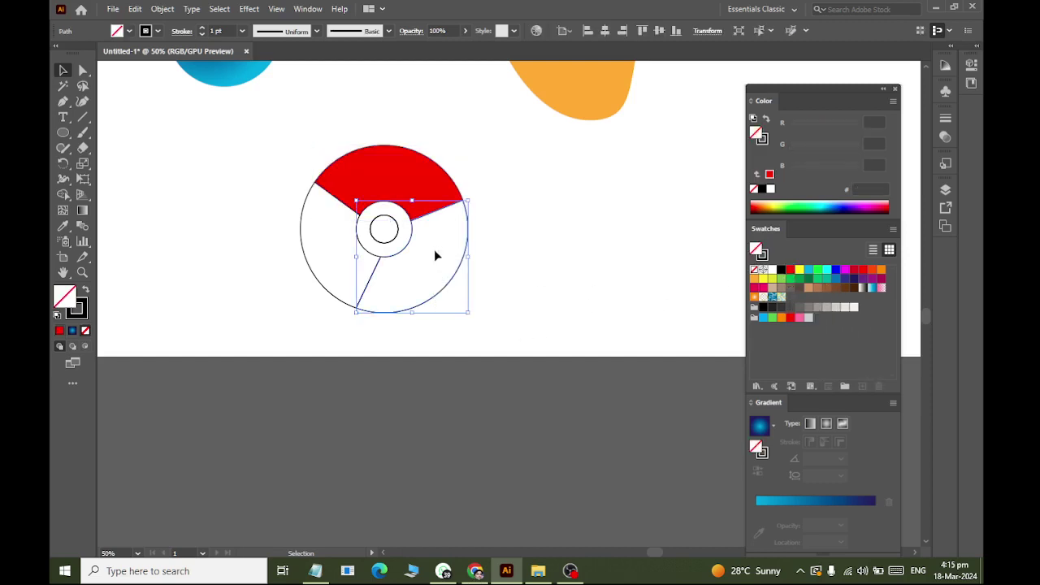
click(799, 270)
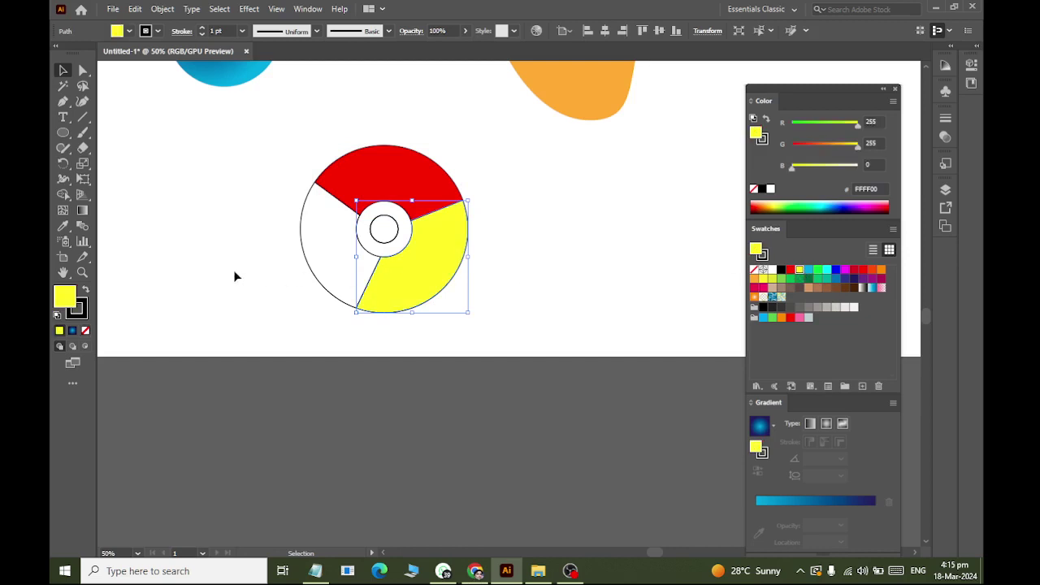
drag(330, 244, 332, 243)
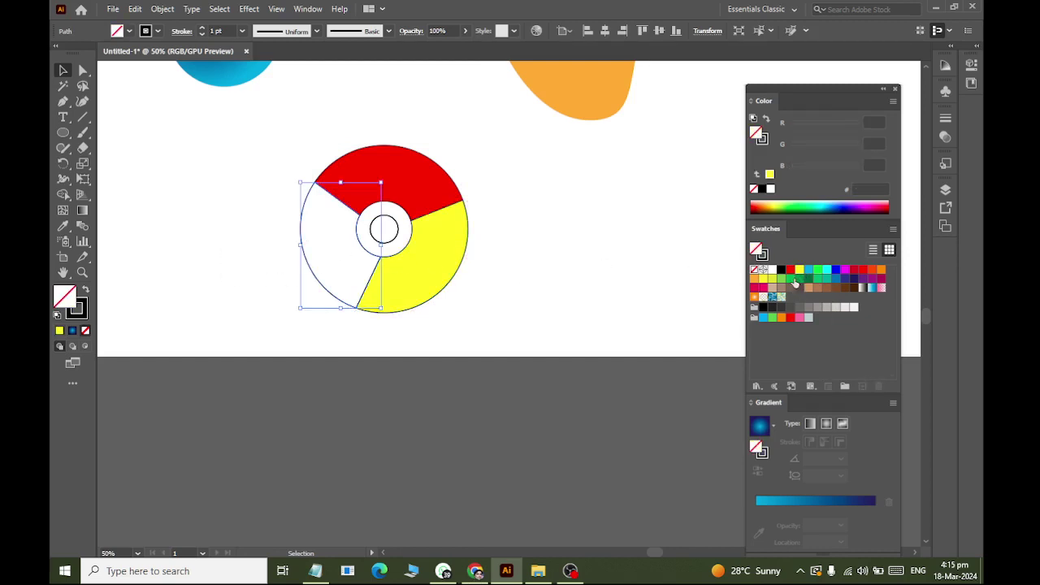
click(792, 280)
click(356, 324)
Step: Give the top segment a radial gradient from orange in the center to red outside, removing the light blue and dark blue stops
scroll(363, 140, up, 2)
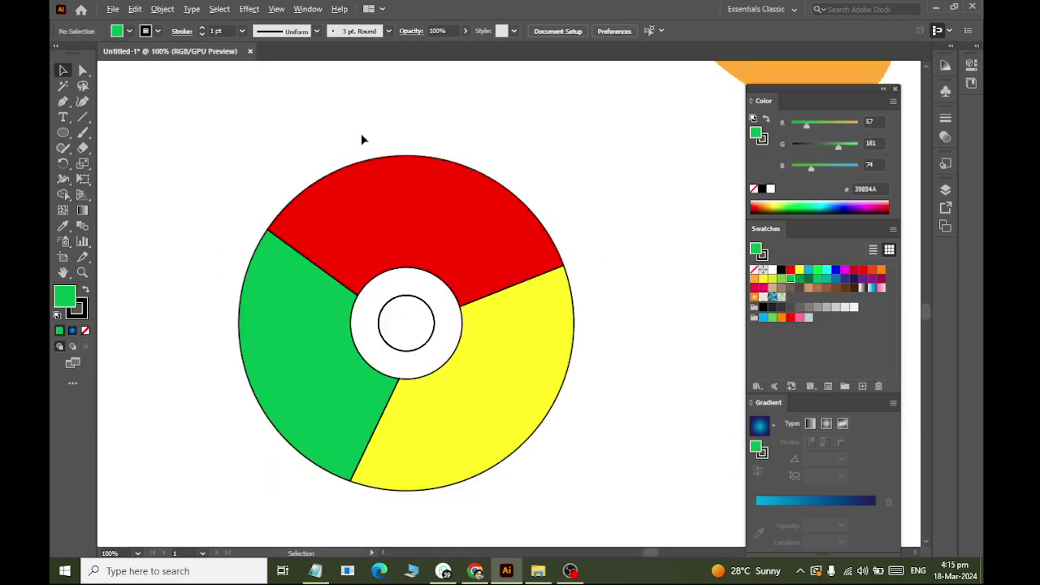
click(409, 190)
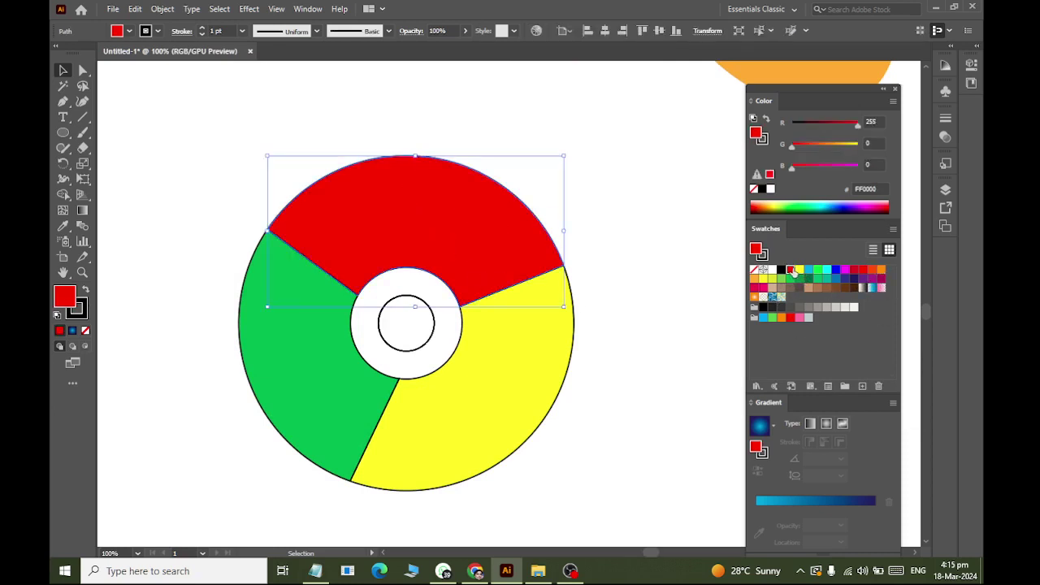
click(785, 502)
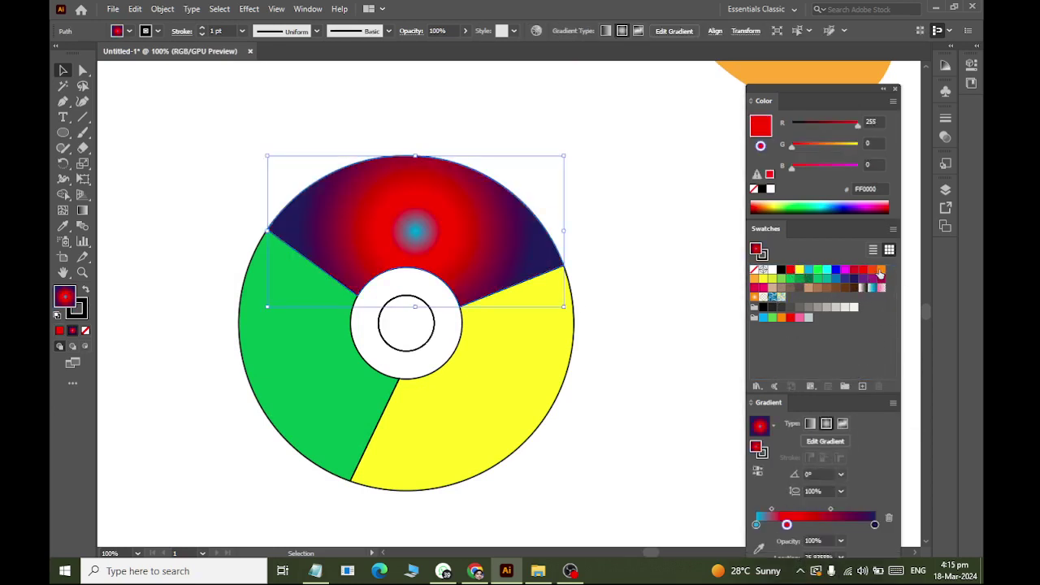
drag(879, 275, 879, 569)
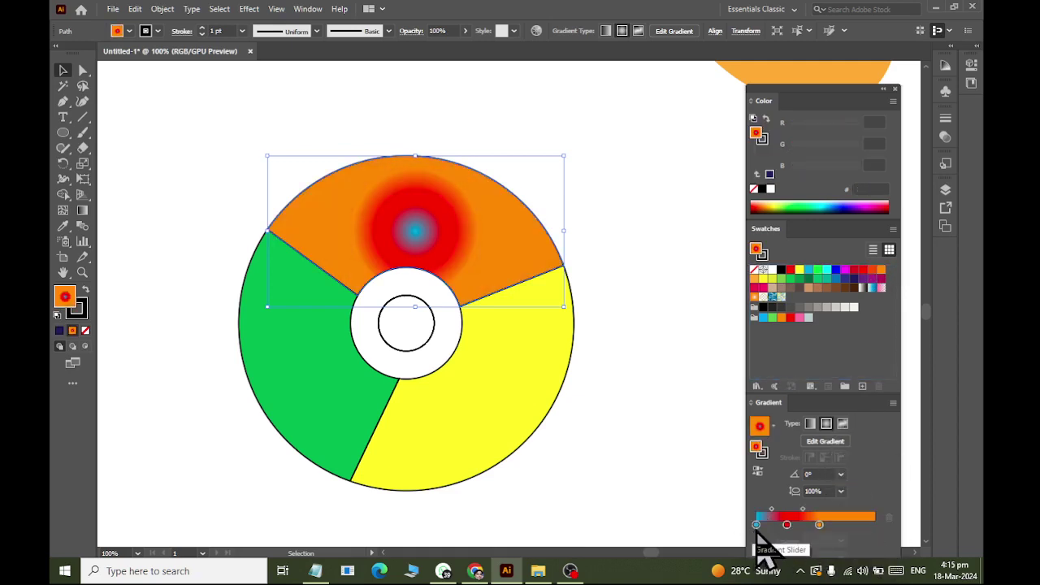
drag(755, 525, 760, 565)
drag(819, 524, 913, 550)
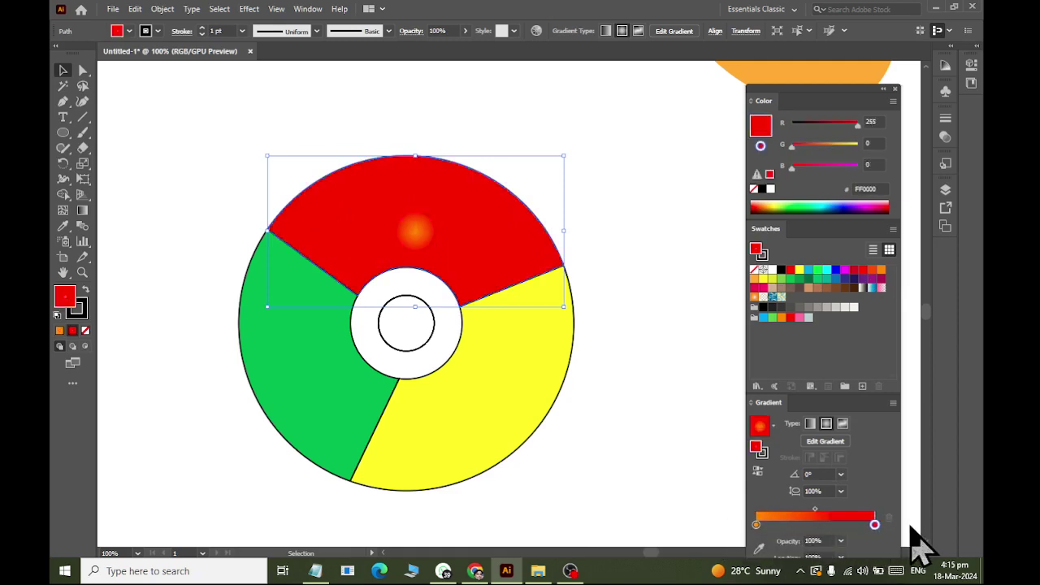
Step: Change the top segment's gradient to linear, shift its midpoint toward the red end to about 69%, and deselect
click(810, 424)
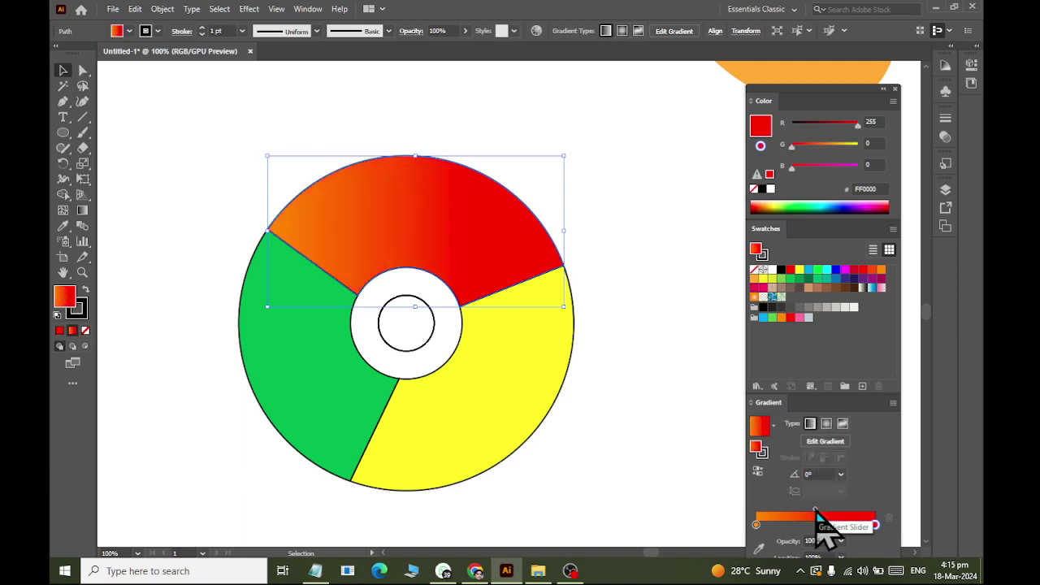
drag(815, 510, 839, 510)
click(701, 461)
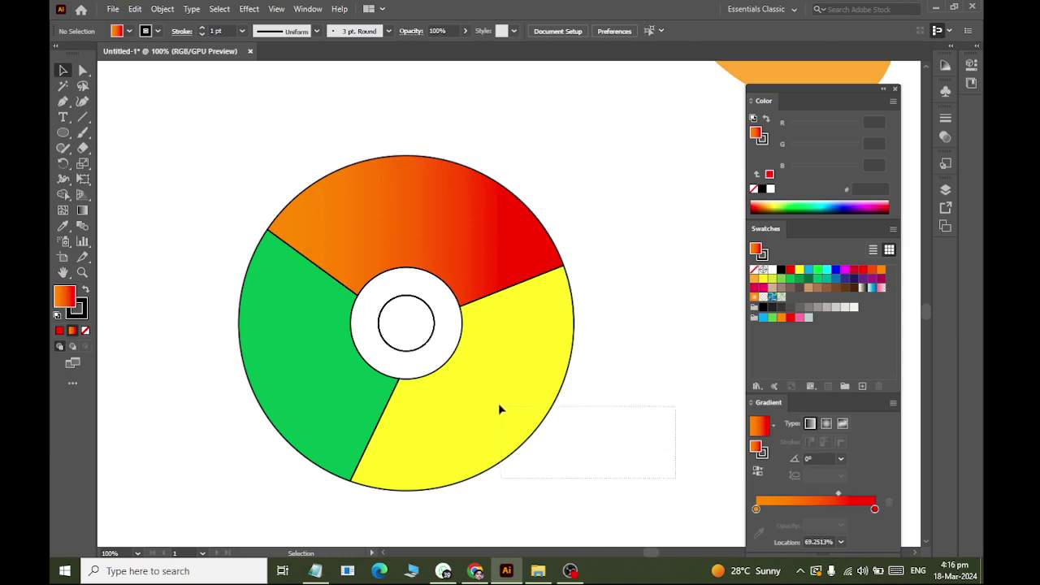
Step: Fill the yellow lower-right segment with a linear gradient from yellow to orange, removing the red and extra orange stops, and deselect
drag(500, 408, 500, 409)
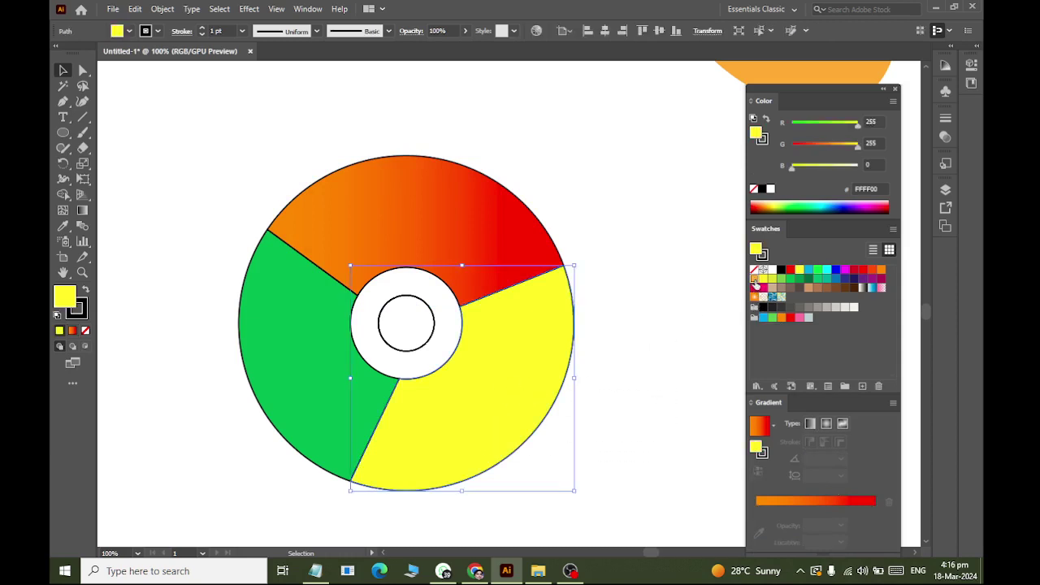
click(758, 425)
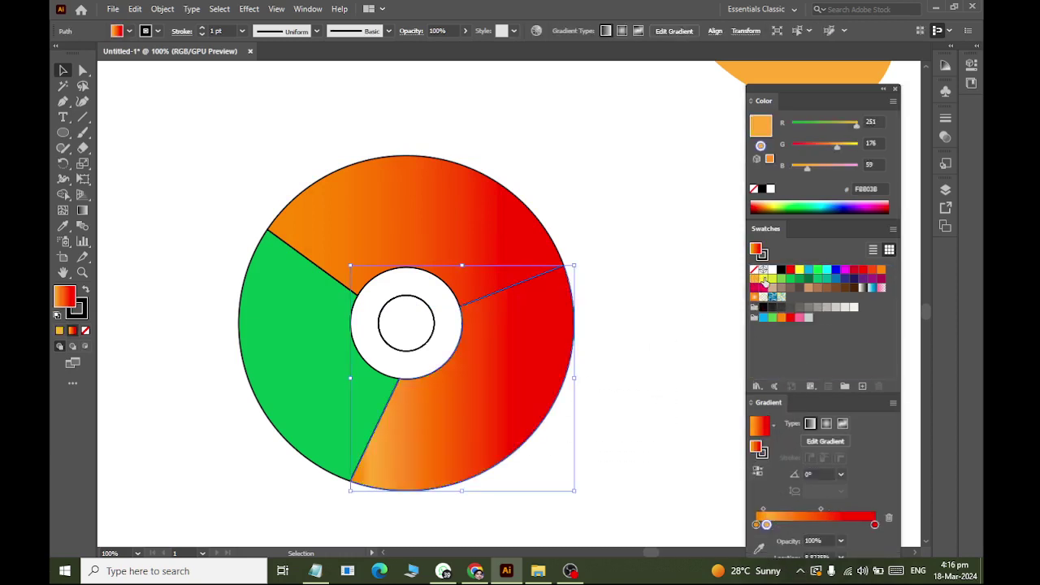
drag(801, 275, 811, 524)
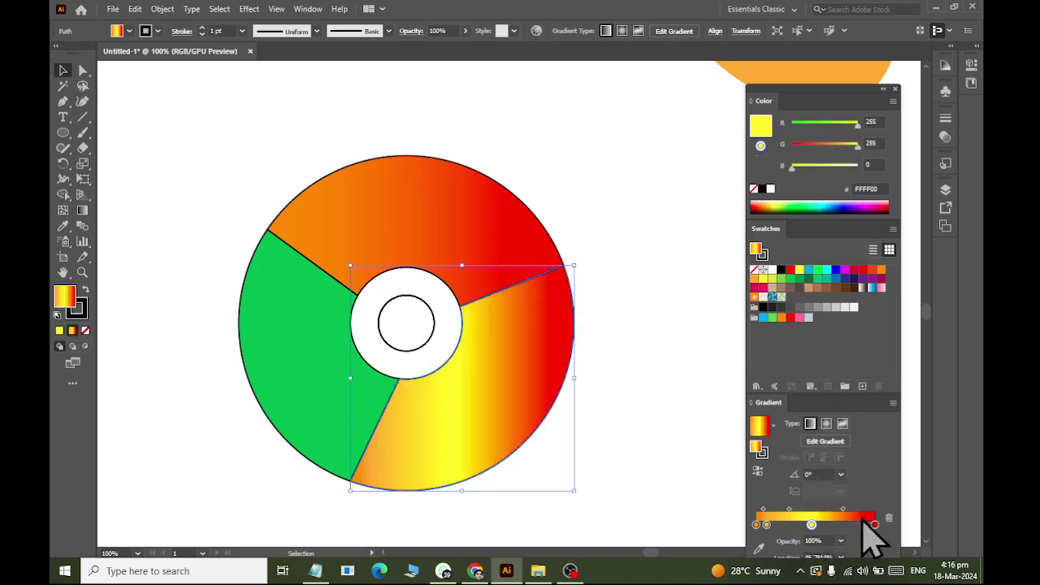
drag(874, 525, 772, 565)
click(874, 526)
drag(824, 539, 704, 525)
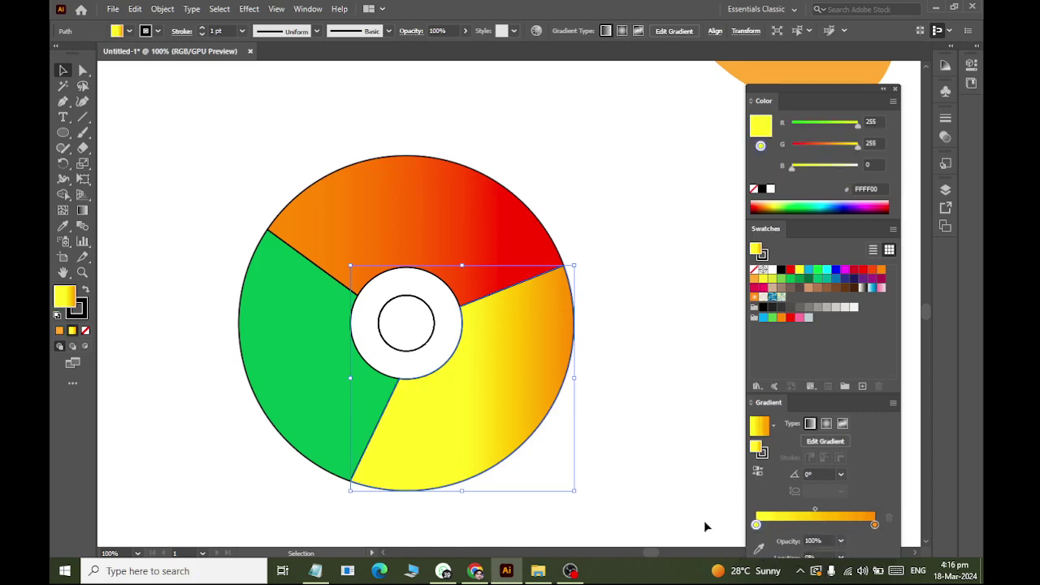
click(638, 431)
Step: Fill the left segment with a linear gradient from light green to darker green, without yellow or orange stops, and deselect
click(290, 348)
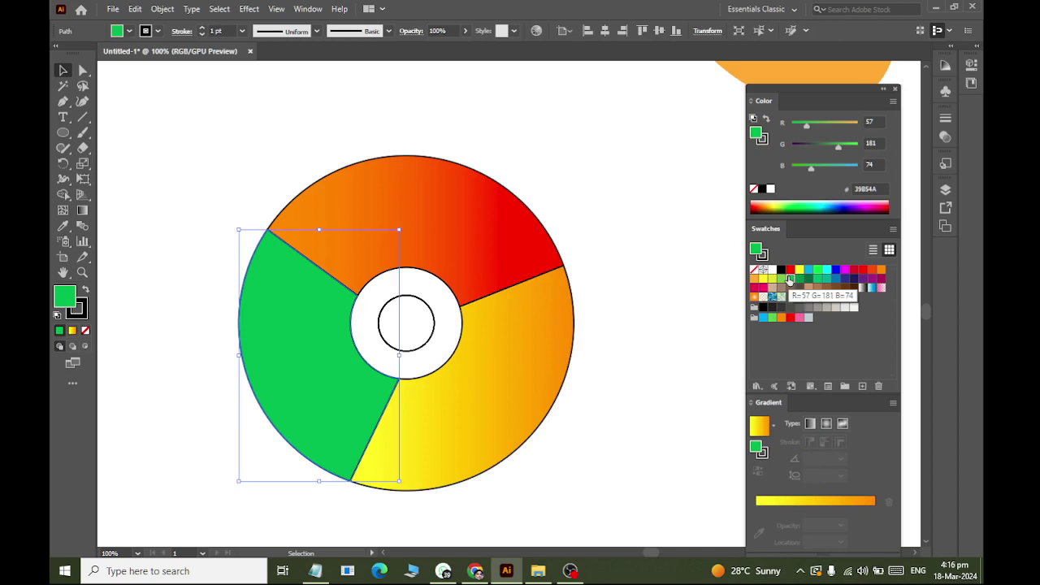
drag(788, 279, 861, 518)
drag(778, 281, 755, 569)
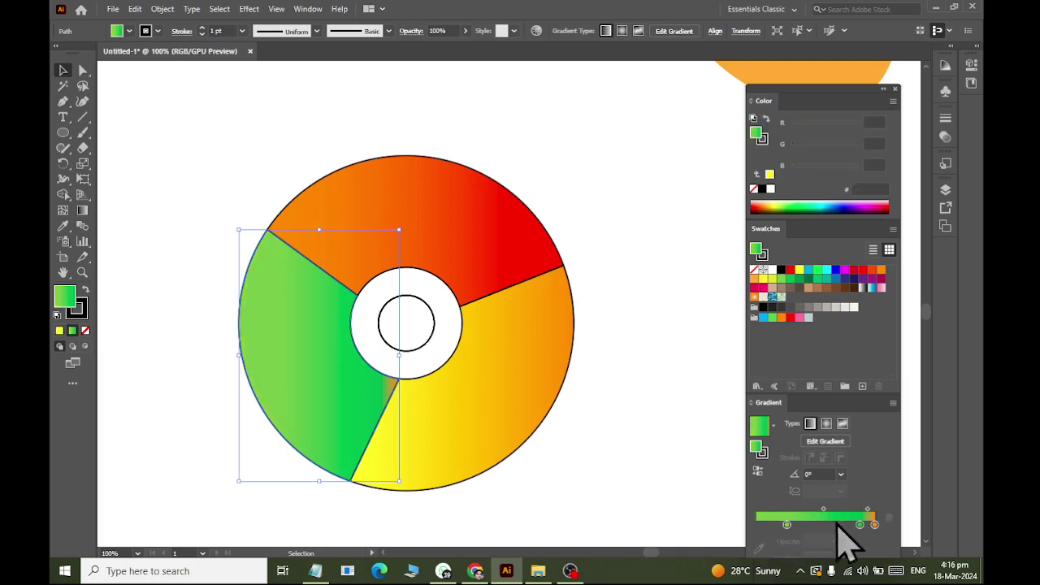
drag(874, 524, 878, 561)
drag(859, 525, 874, 525)
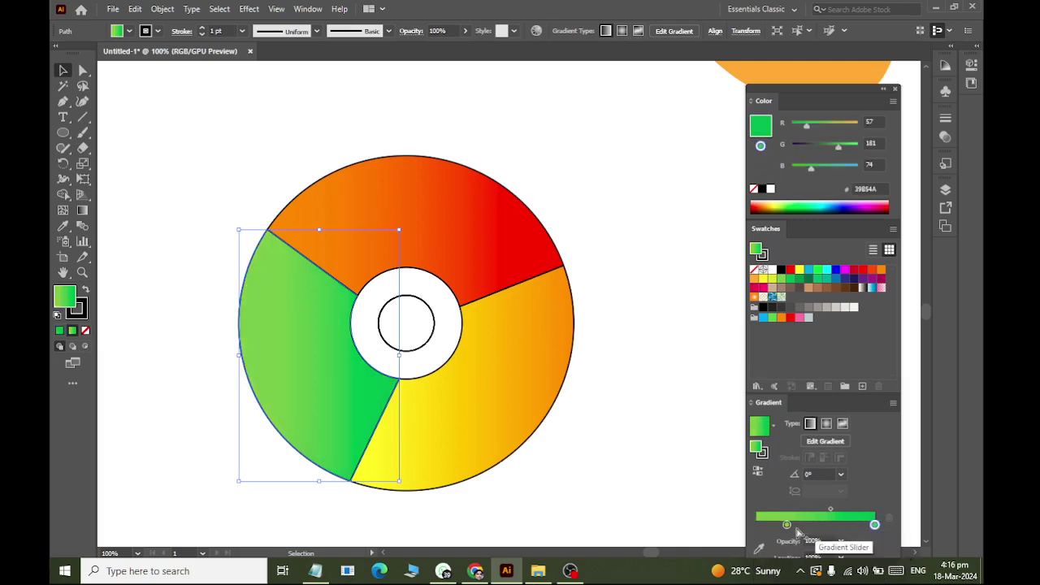
drag(786, 525, 755, 524)
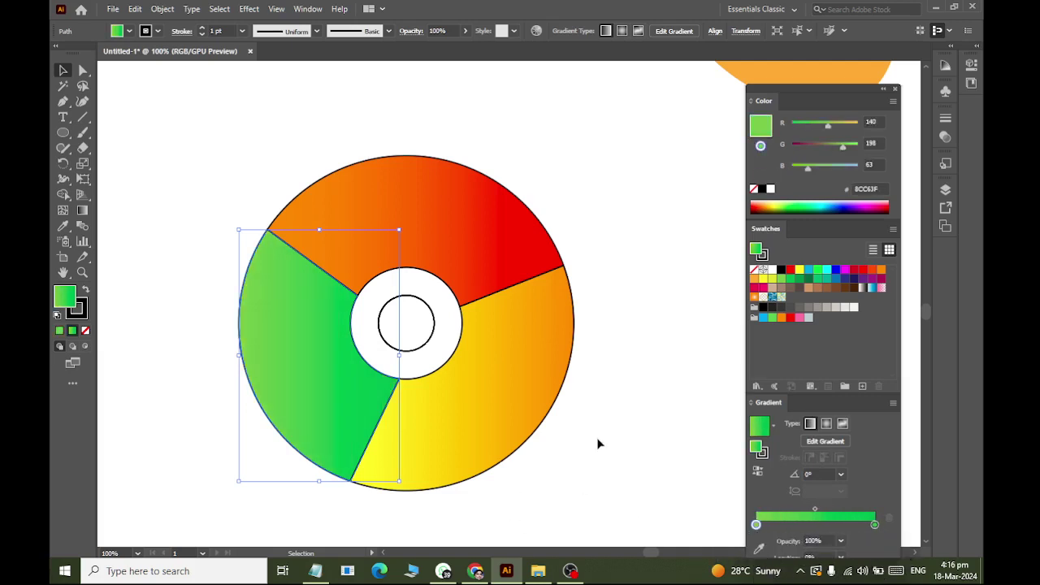
click(616, 445)
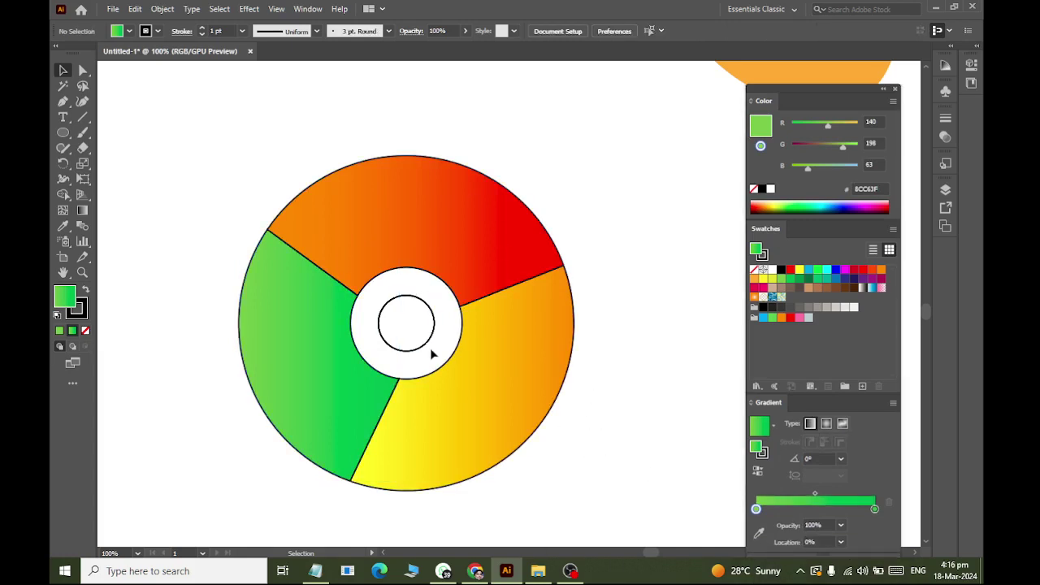
Step: Fill the small center circle with a radial gradient from light blue inside to dark blue outside, removing the green stops, and deselect
click(404, 351)
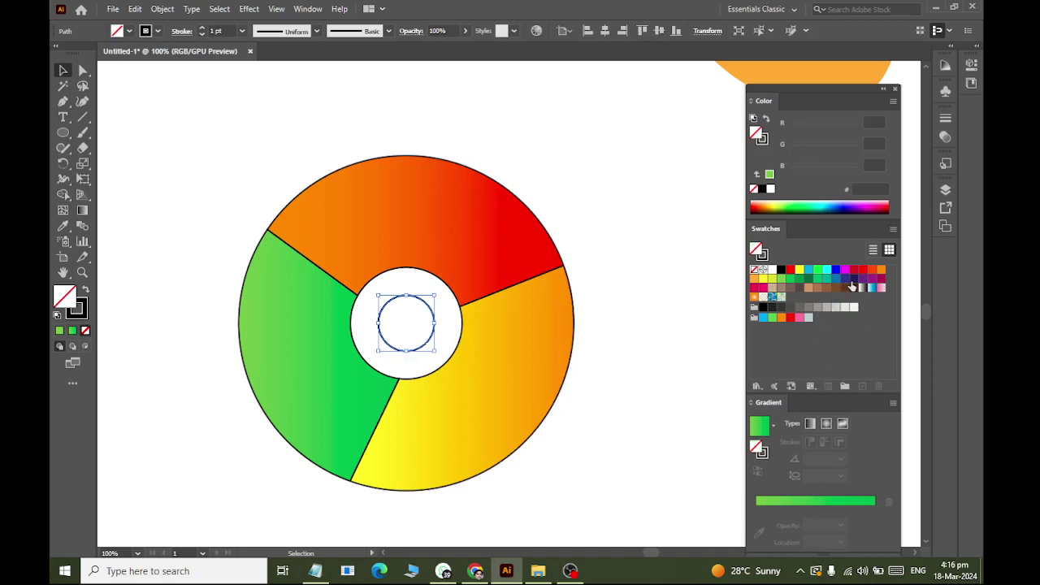
drag(845, 287, 845, 508)
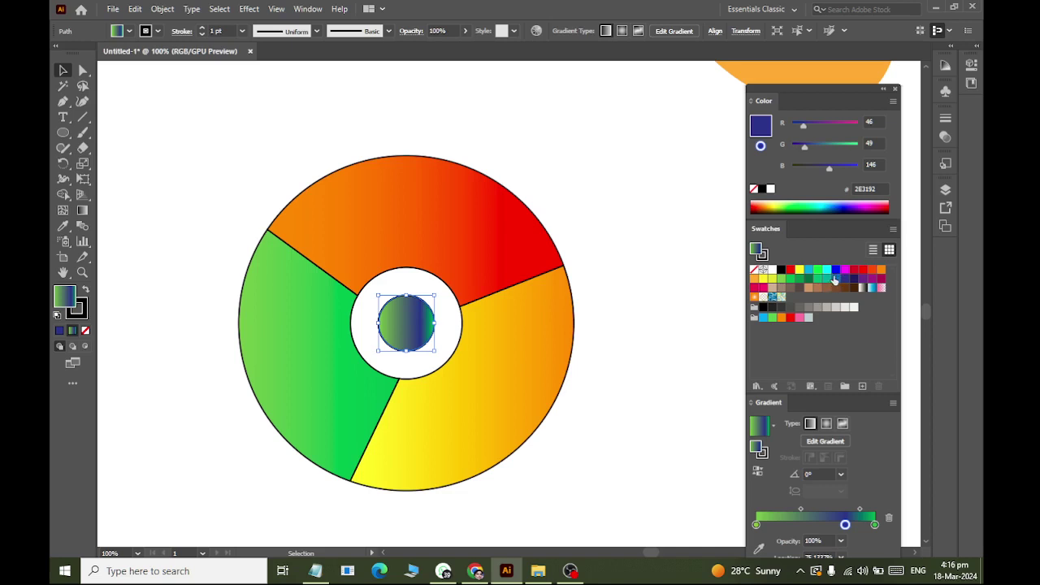
drag(764, 316, 893, 561)
click(756, 524)
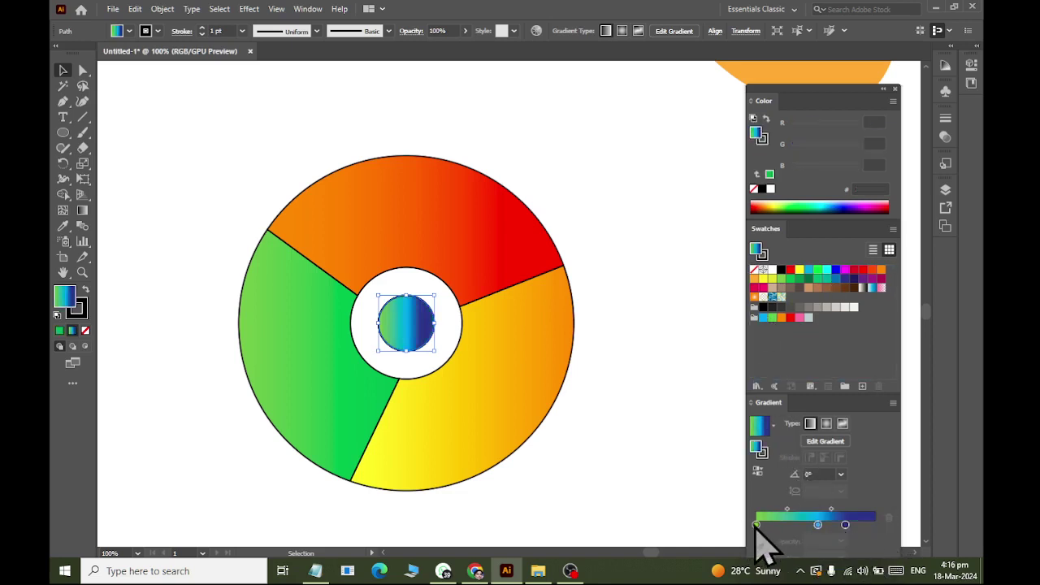
drag(756, 524, 766, 558)
click(817, 524)
drag(817, 524, 743, 534)
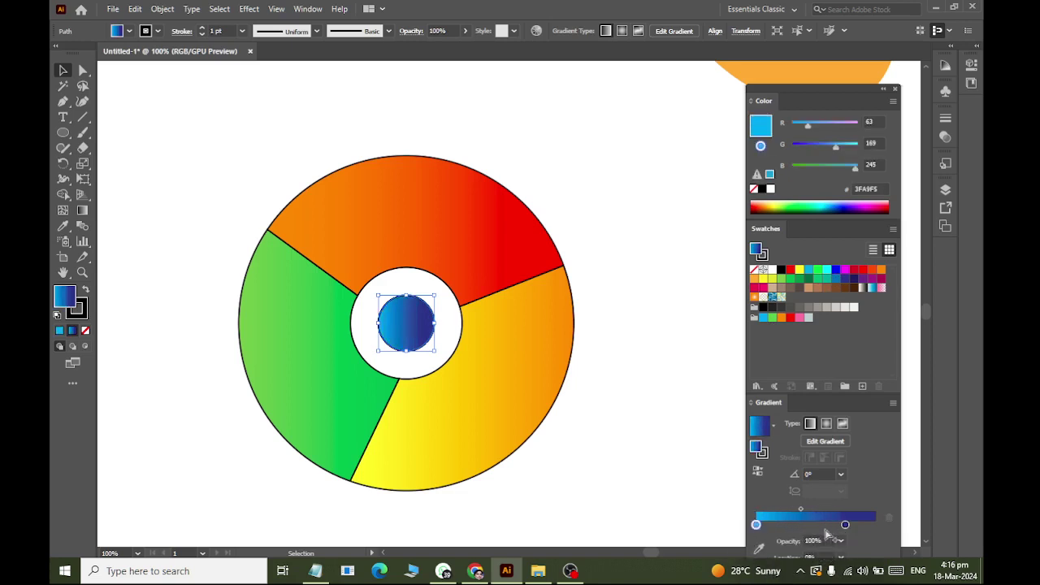
drag(845, 524, 894, 525)
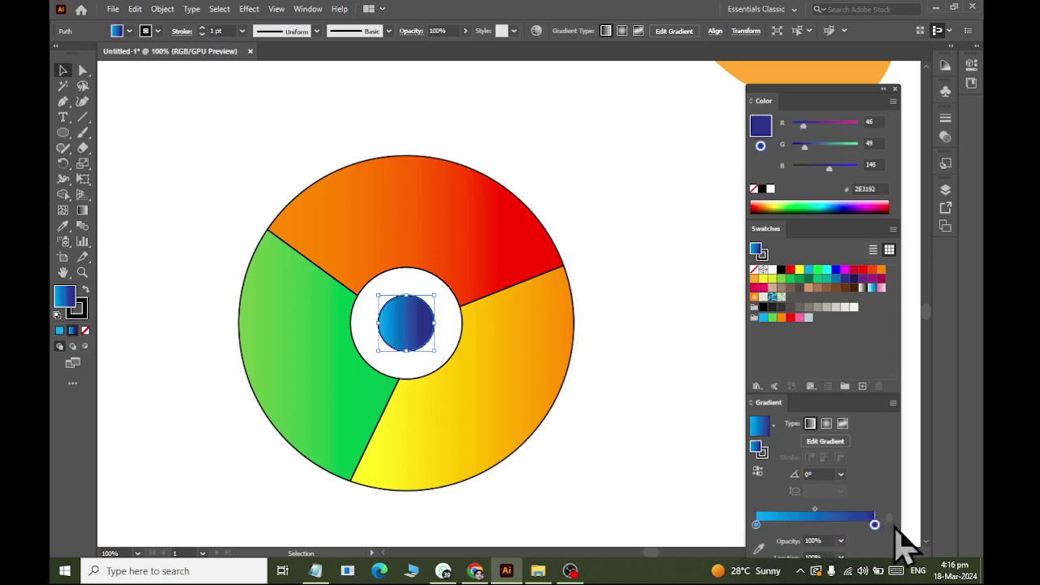
click(825, 424)
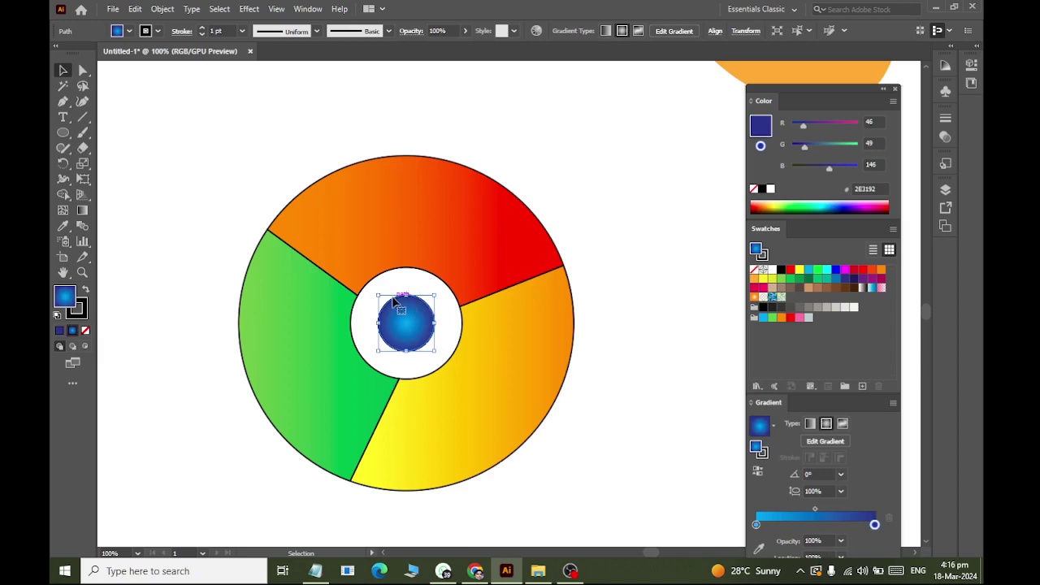
click(622, 450)
Step: Enlarge the blue center circle around its center until only a thin white ring surrounds it, and deselect
click(427, 339)
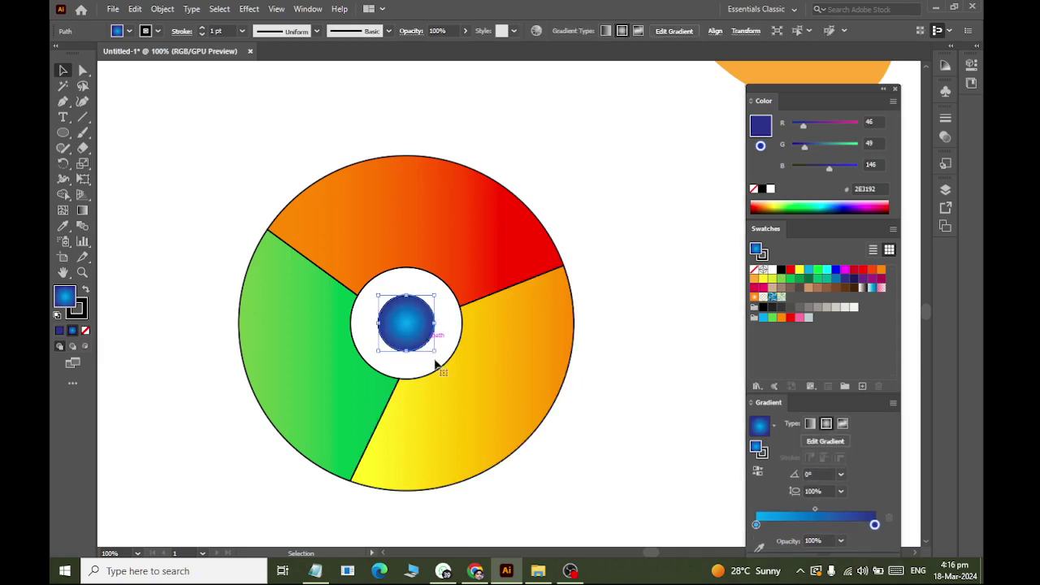
drag(434, 351, 455, 386)
click(603, 502)
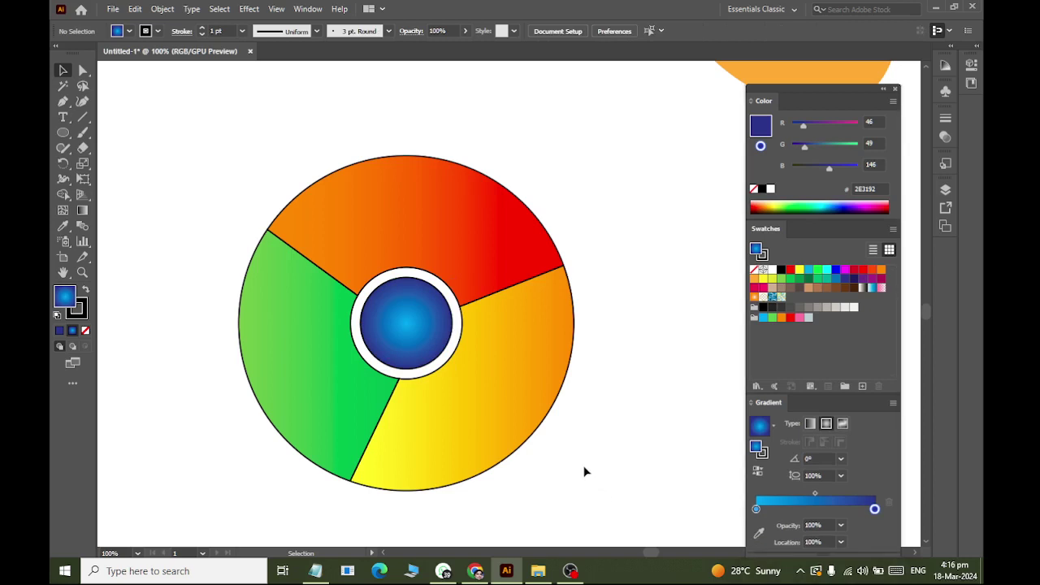
Step: Remove the black stroke from all pieces of the segmented disc at once
key(ctrl+a)
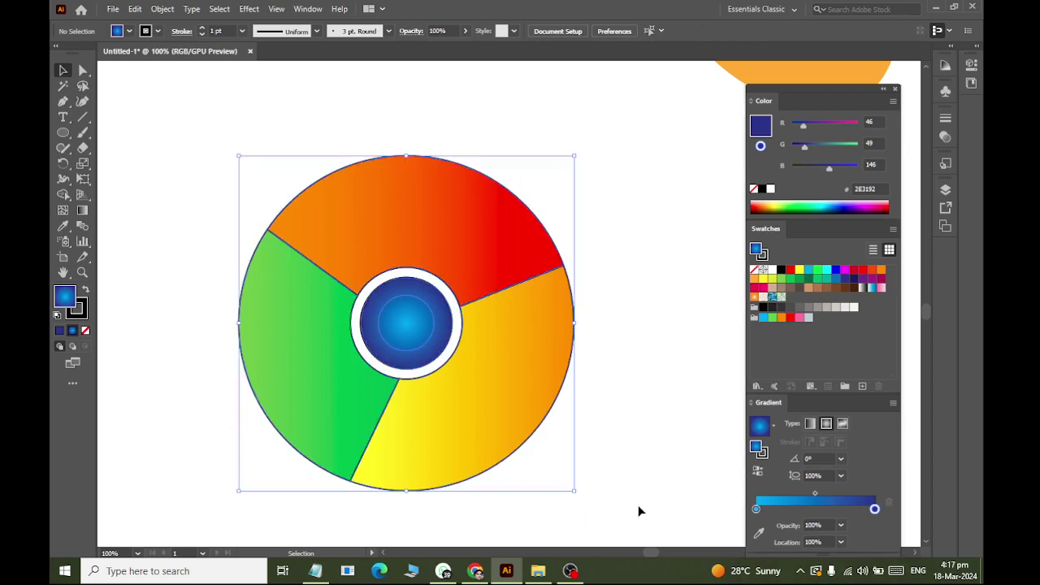
click(157, 31)
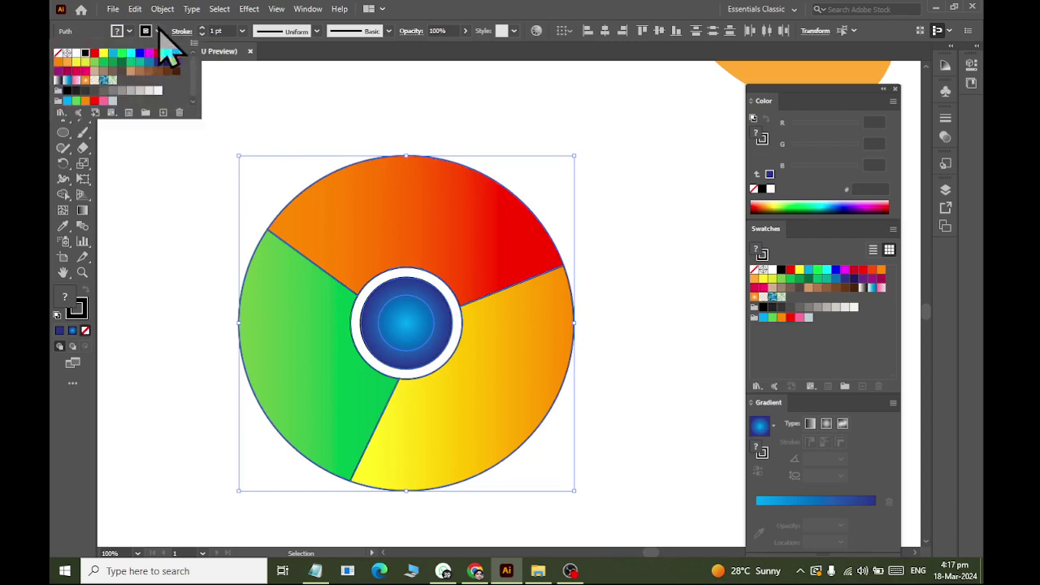
click(57, 54)
Step: Try redirecting the top segment's orange-to-red gradient diagonally so red falls beside the green segment, undo it, and deselect
click(388, 213)
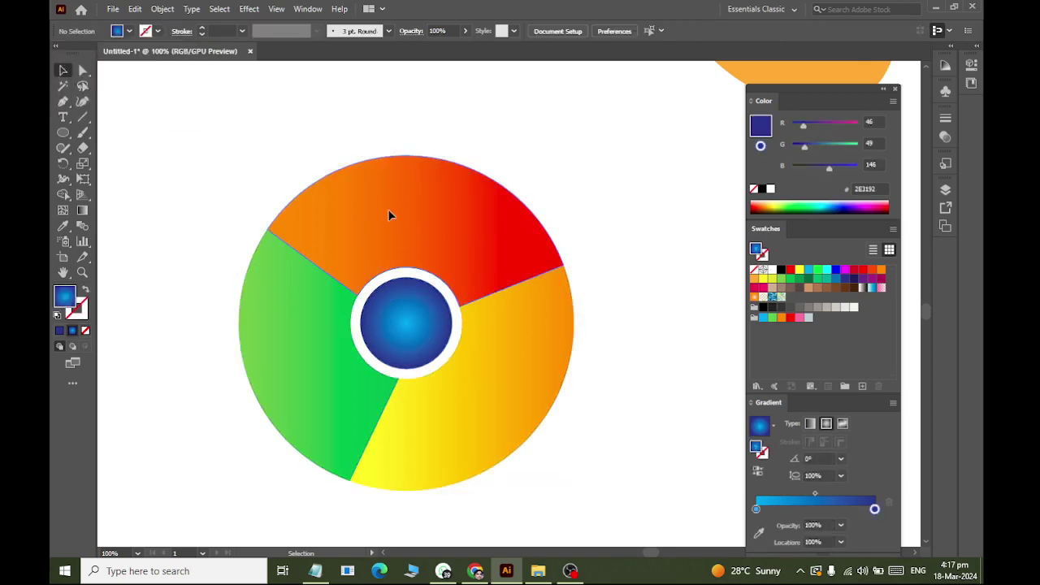
click(82, 210)
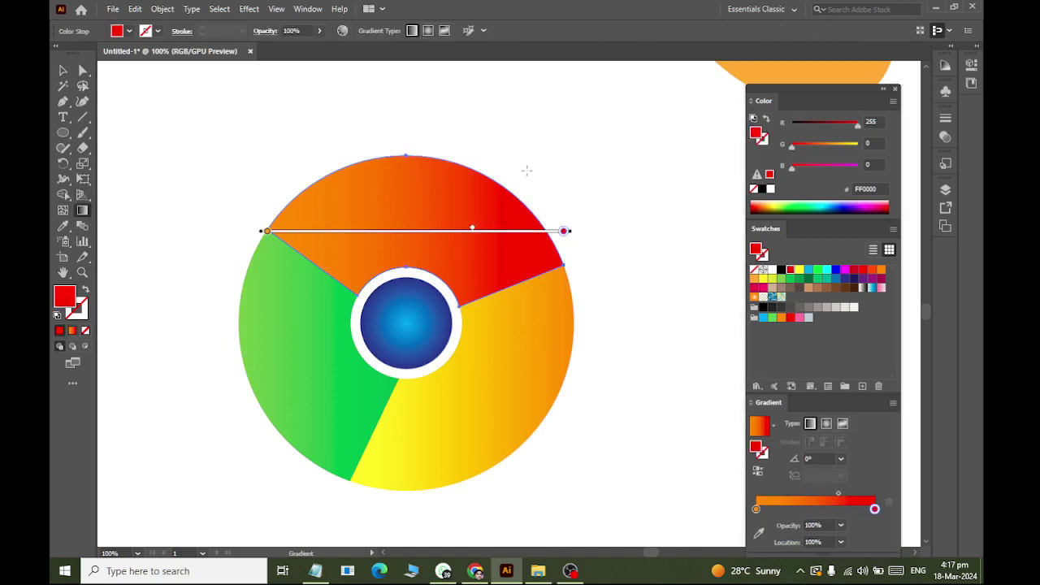
drag(535, 200, 294, 264)
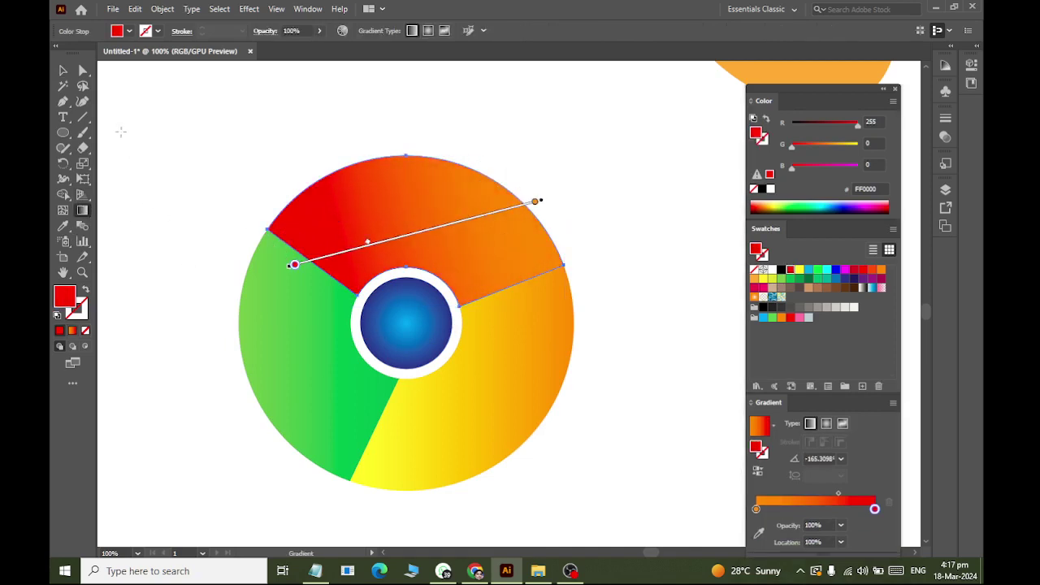
click(62, 70)
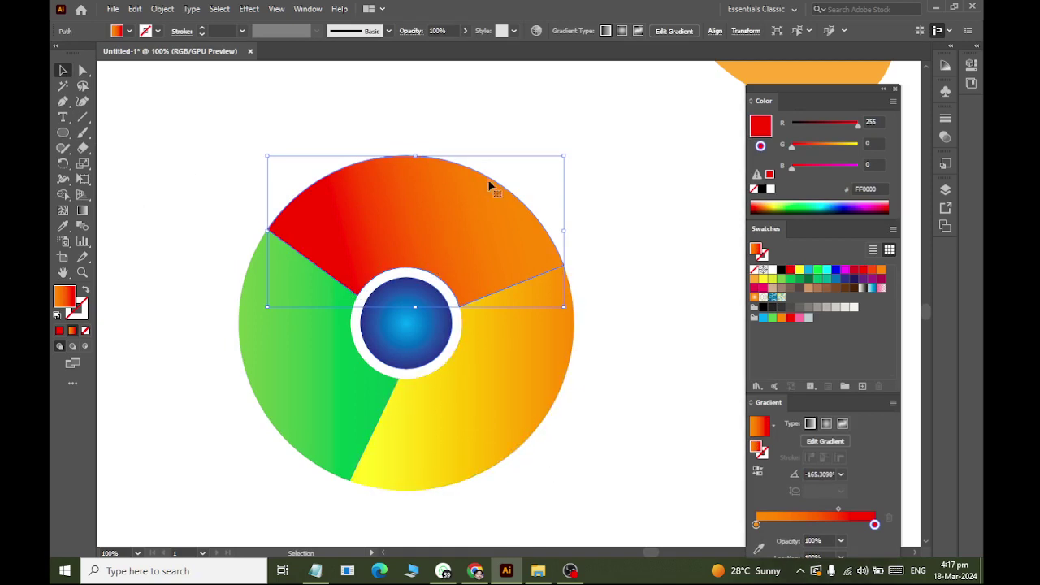
key(ctrl+shift+a)
key(ctrl+z)
key(ctrl+z)
key(ctrl+shift+a)
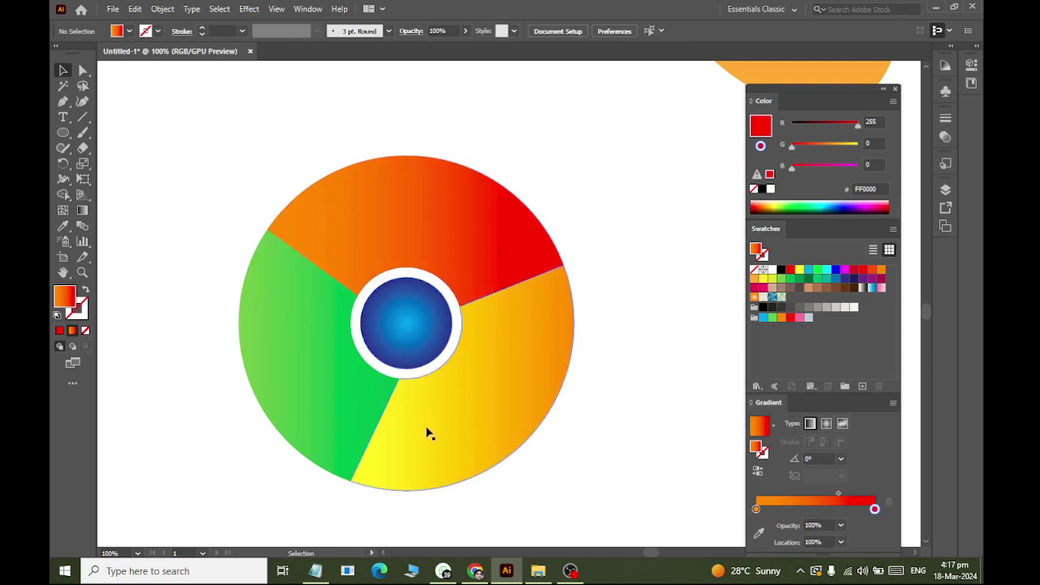
Step: Change the green segment's end stop to dark green 006837 and redirect its gradient from light near the center to dark beyond the outer edge
click(324, 393)
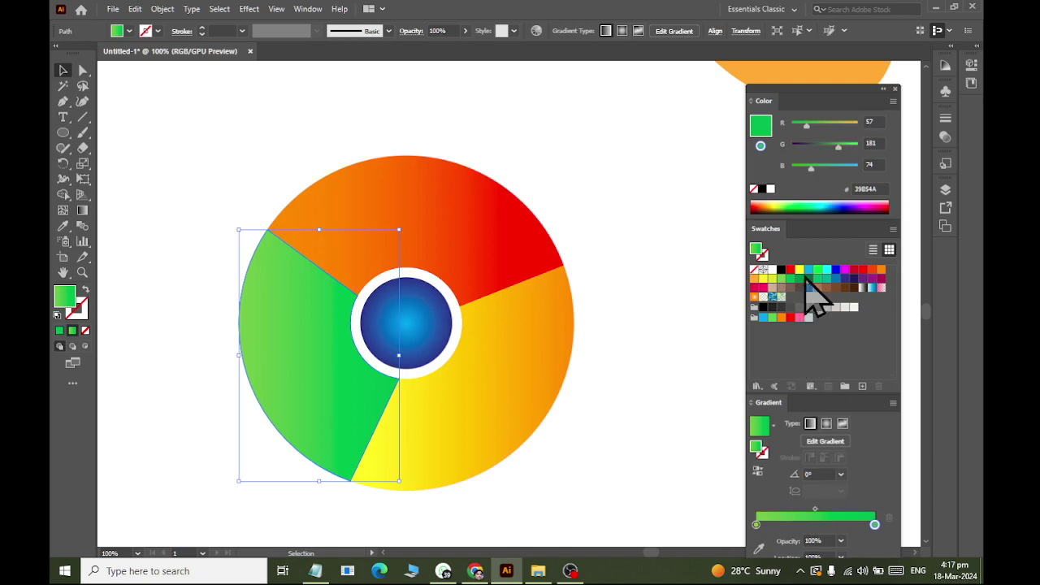
drag(809, 279, 886, 541)
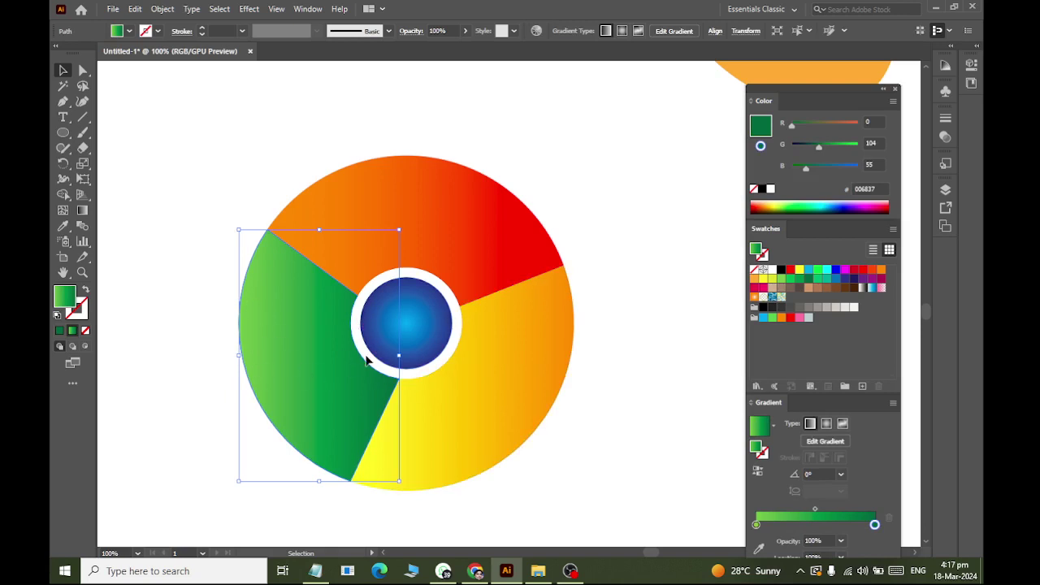
click(82, 211)
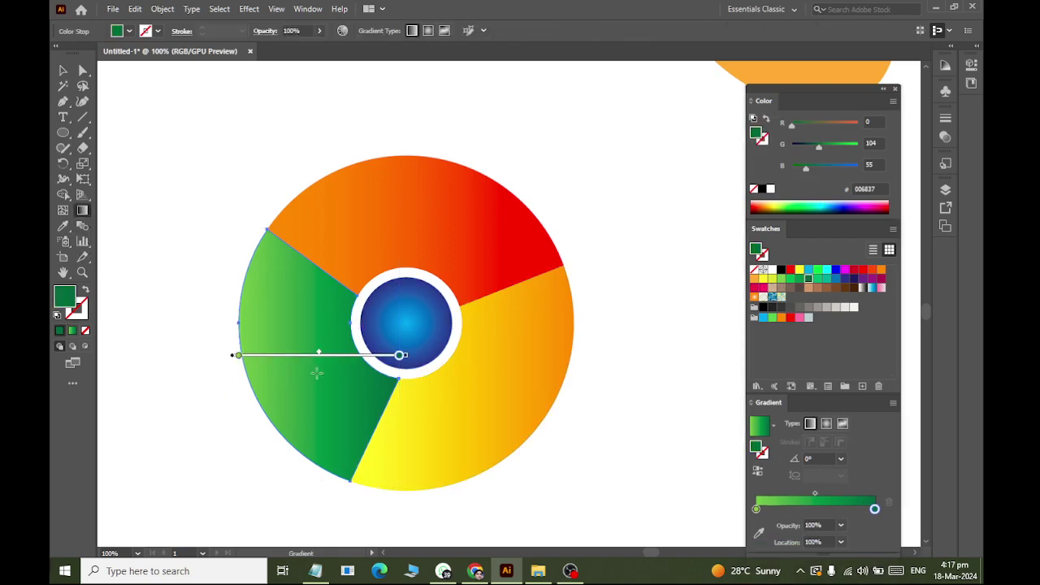
drag(374, 326, 181, 388)
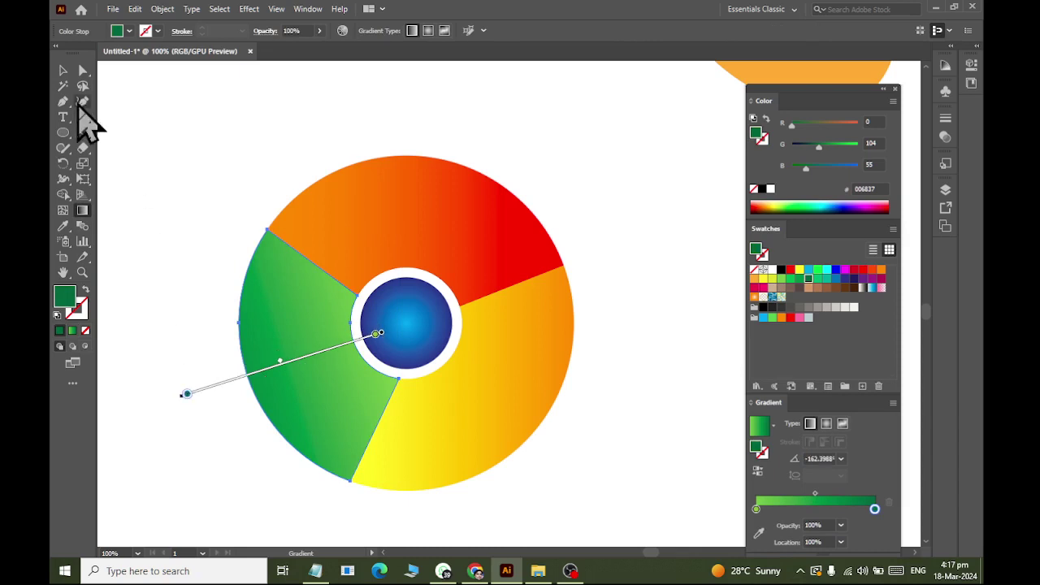
click(63, 70)
Step: Redirect the top segment's gradient vertically, from orange at the center circle to red just beyond the outer edge
click(418, 233)
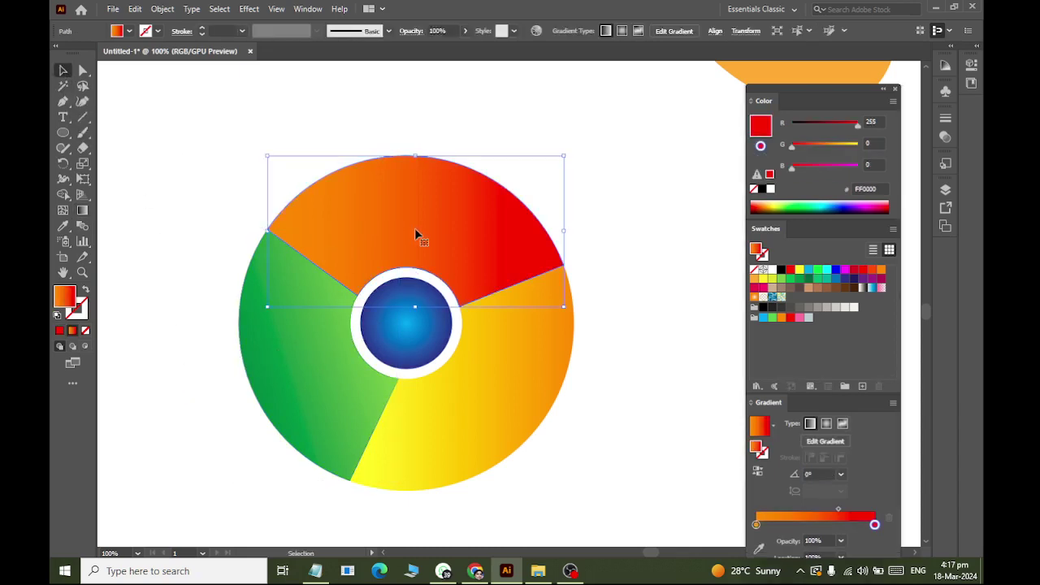
click(82, 211)
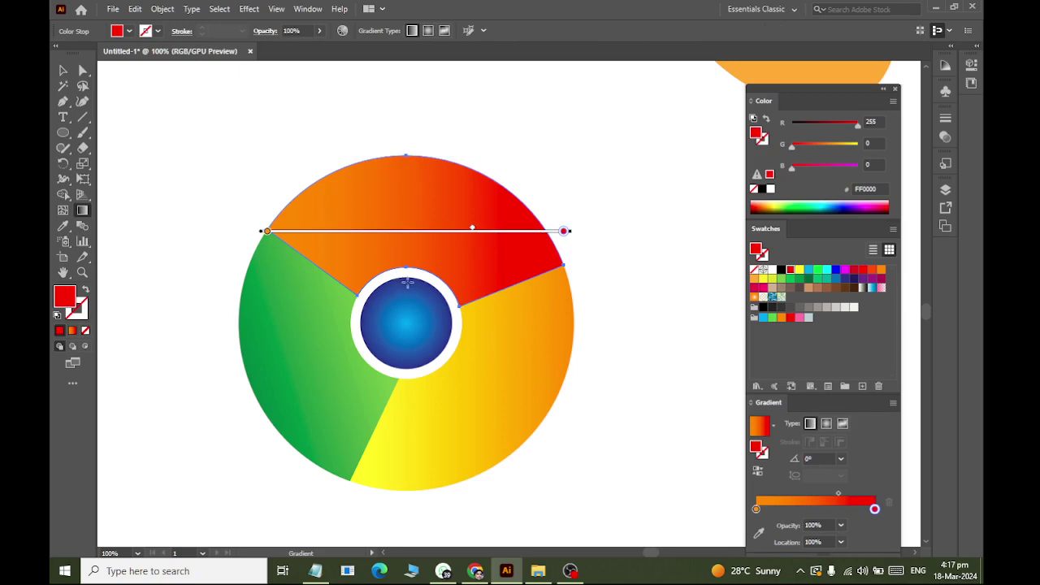
drag(407, 281, 409, 138)
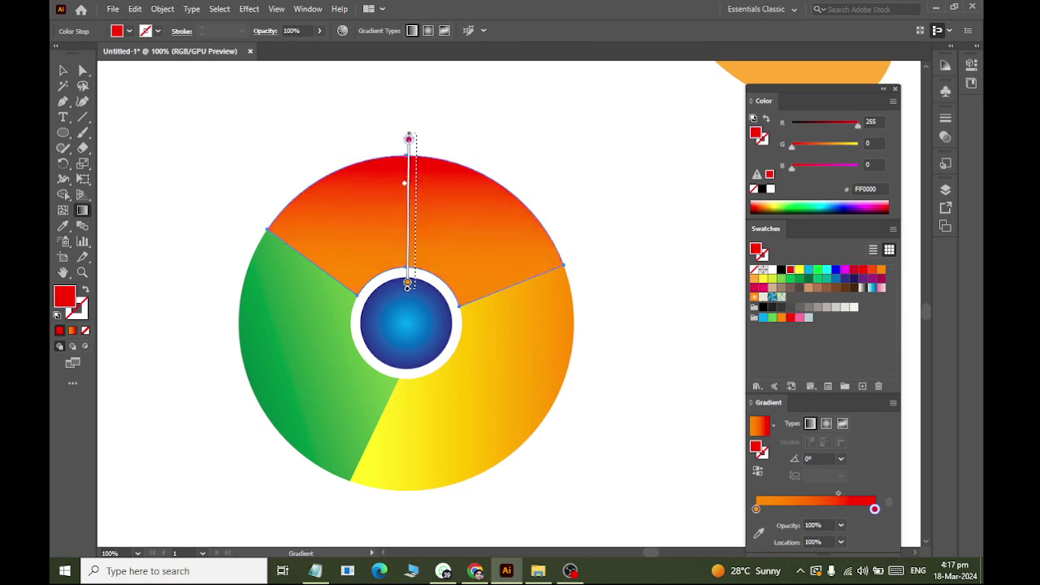
click(63, 71)
Step: Redirect the yellow segment's gradient diagonally, from yellow at the center circle to orange at the outer edge, and deselect
click(445, 406)
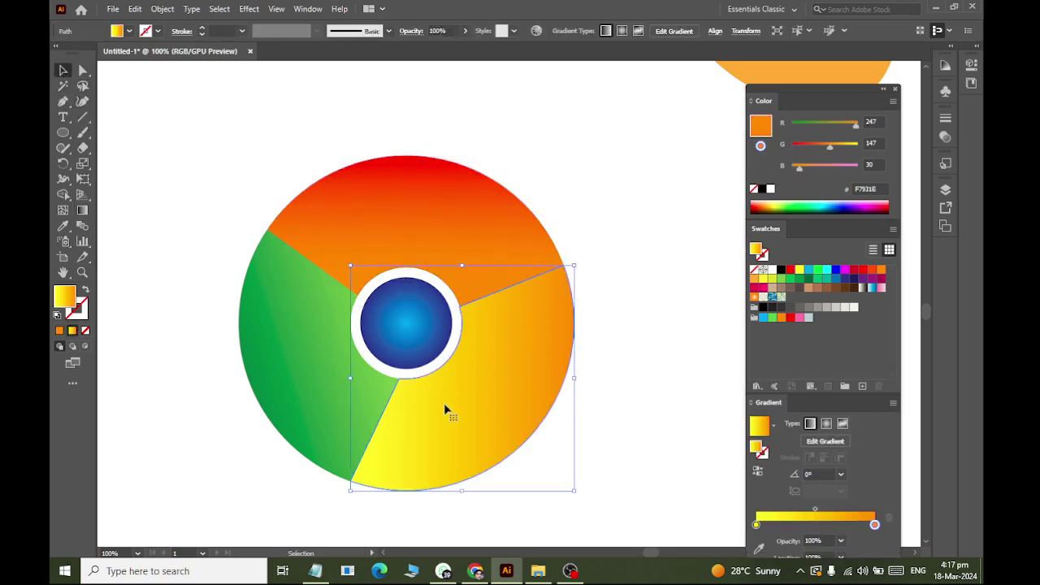
click(83, 209)
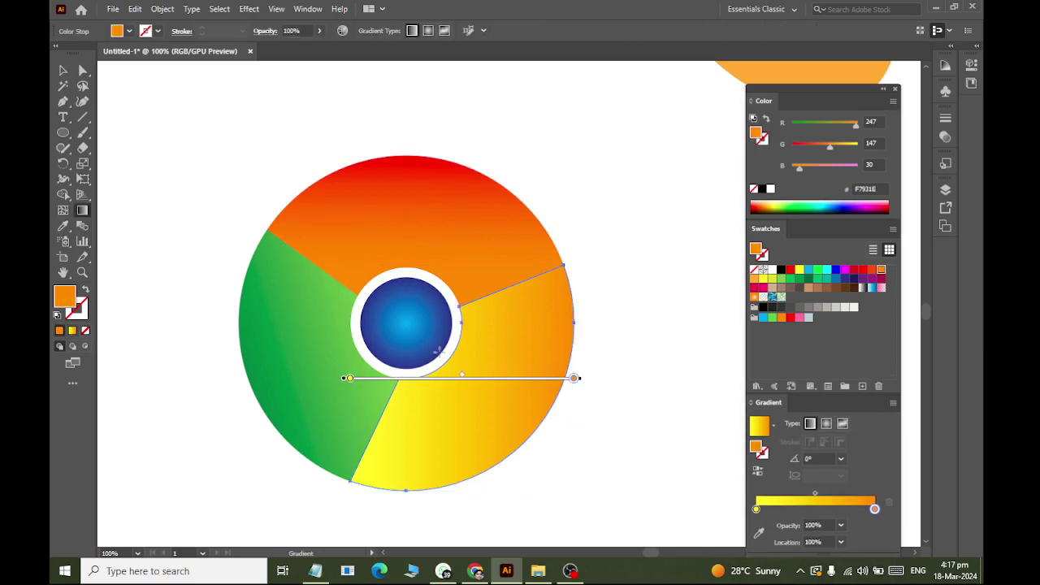
mouse_move(438, 351)
mouse_down()
mouse_move(593, 474)
mouse_move(545, 433)
mouse_move(524, 445)
mouse_up()
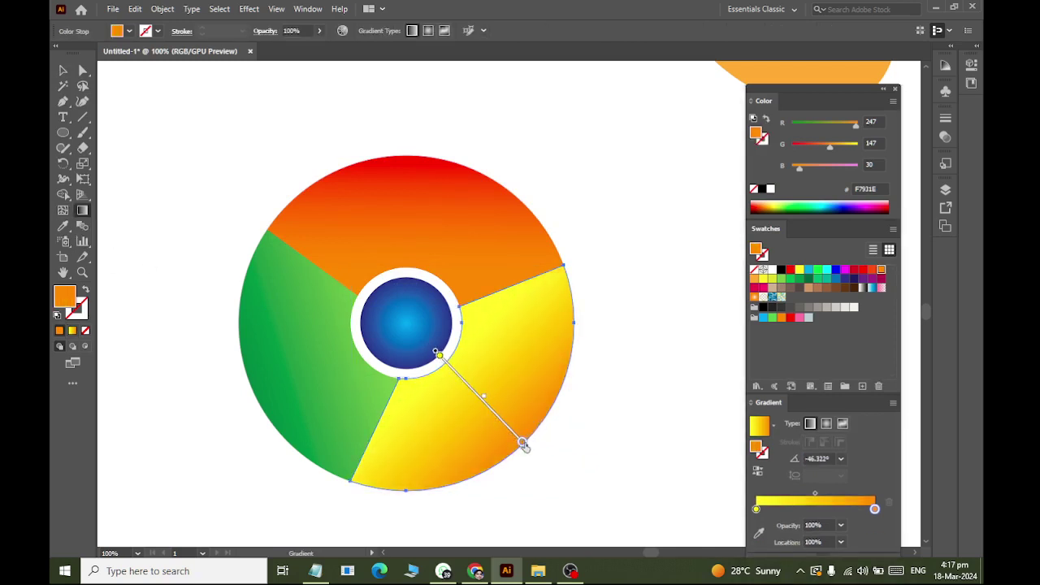
click(63, 70)
click(198, 127)
scroll(258, 134, down, 2)
scroll(246, 193, up, 1)
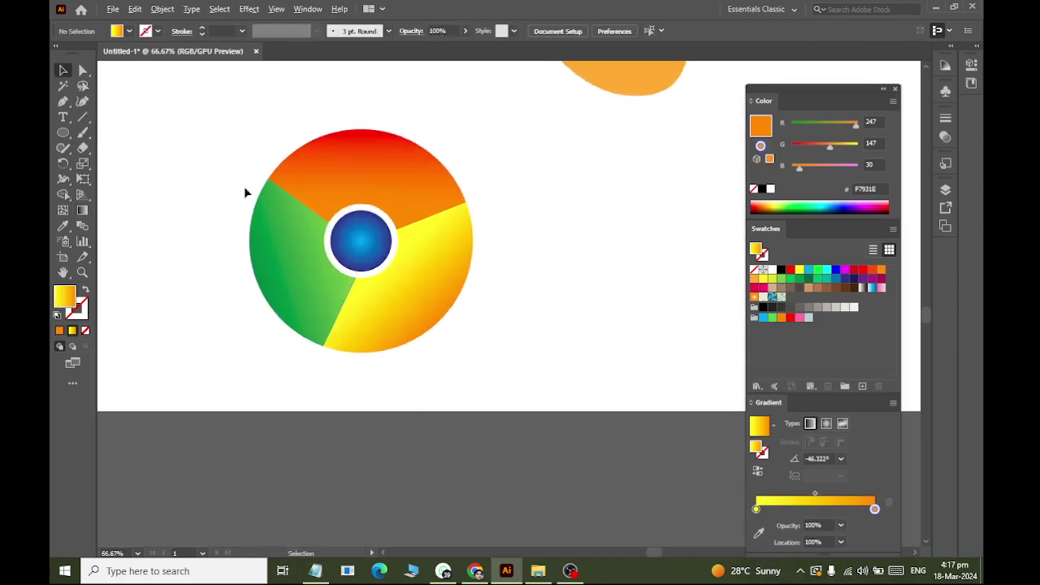
scroll(245, 191, up, 3)
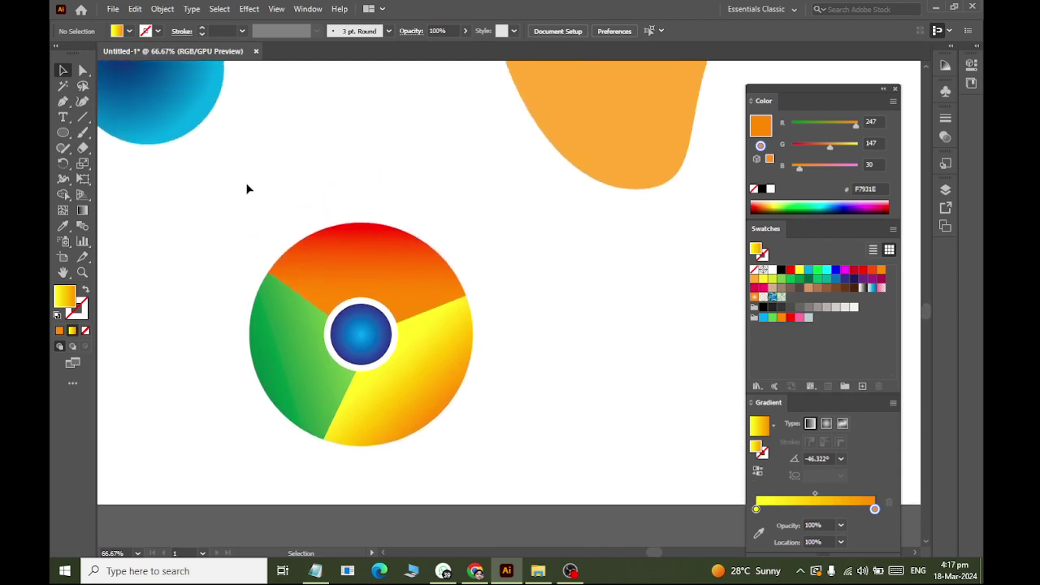
scroll(248, 190, down, 3)
scroll(220, 144, up, 1)
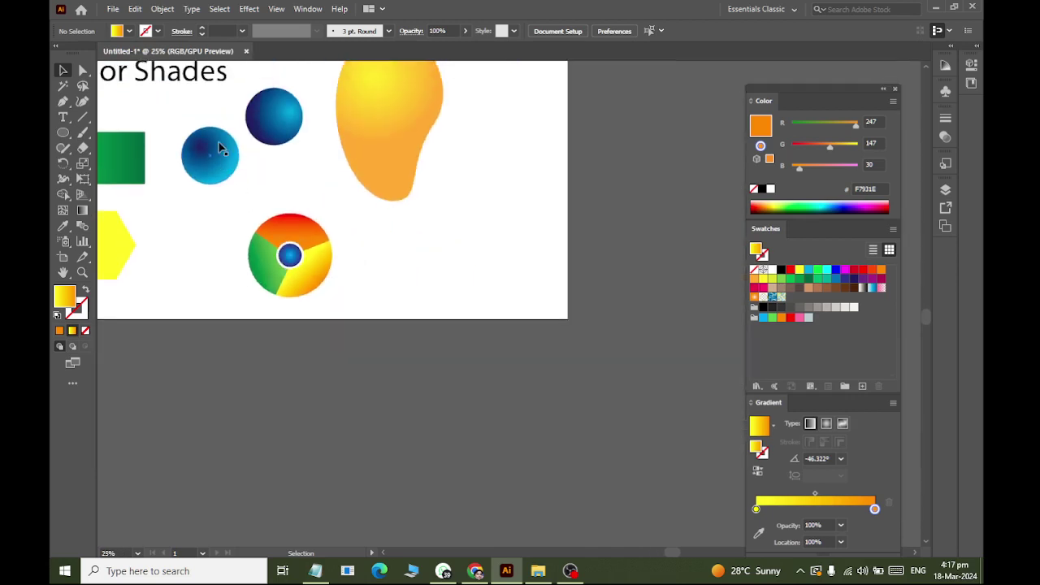
scroll(213, 143, left, 2)
scroll(272, 223, up, 2)
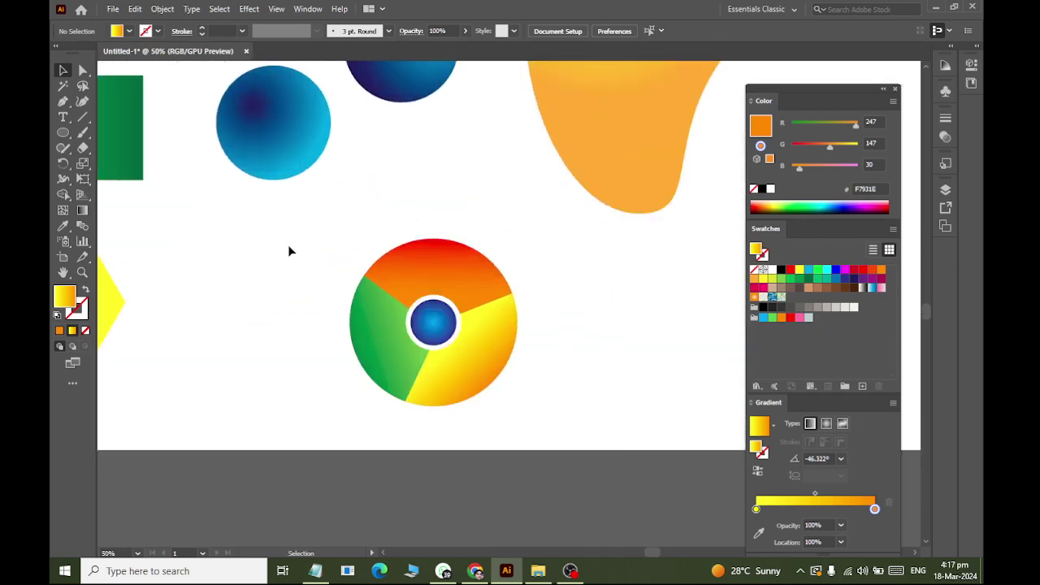